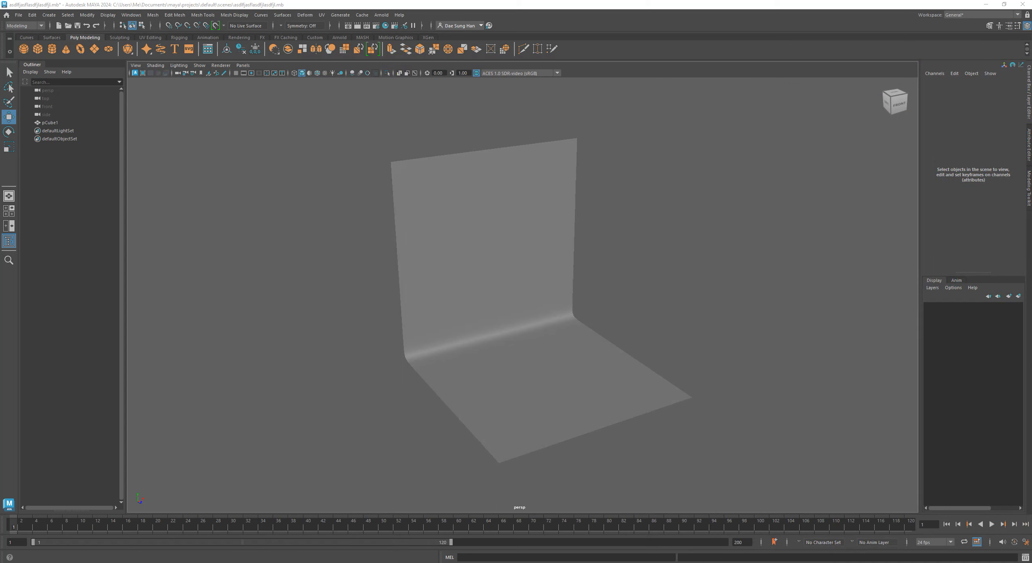
Step: Select the backdrop mesh and examine its wall, floor, curved corner and edge layout from several angles
click(531, 385)
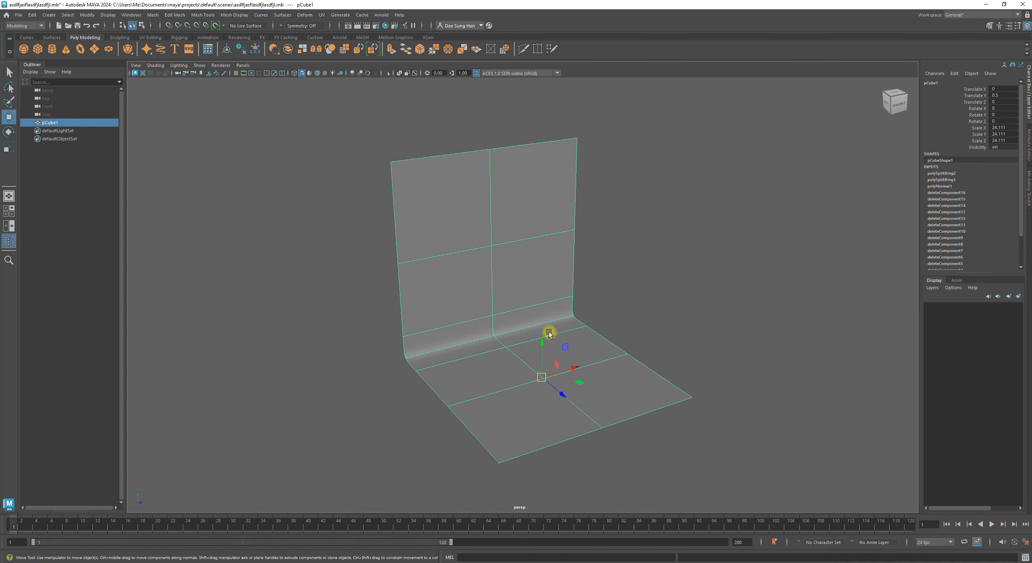
alt+right_drag(391, 329, 586, 376)
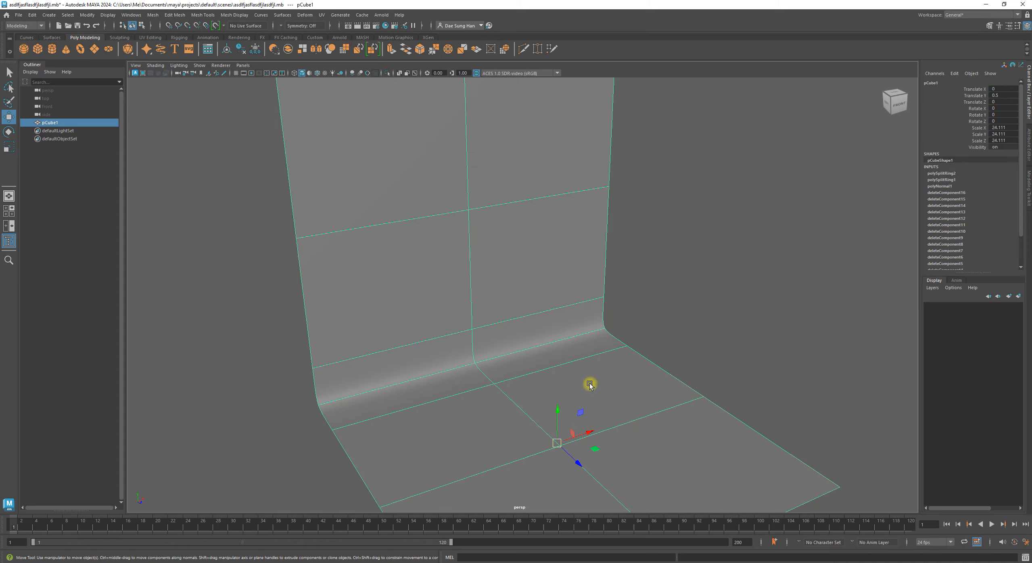
mouse_move(592, 385)
alt+mouse_down()
mouse_move(593, 369)
mouse_move(599, 387)
mouse_move(560, 387)
mouse_move(553, 401)
mouse_move(584, 403)
alt+mouse_up()
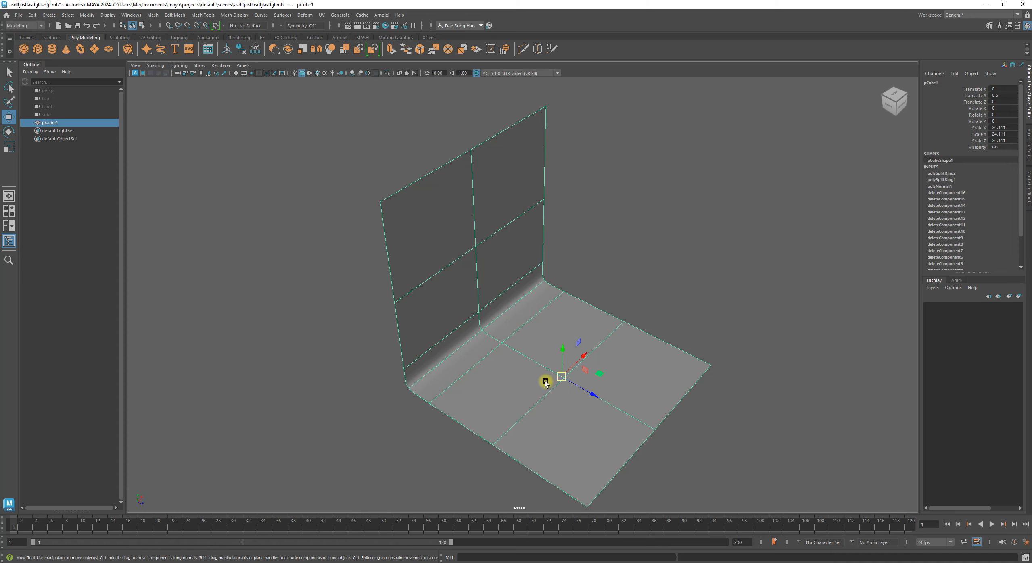
alt+drag(546, 381, 573, 363)
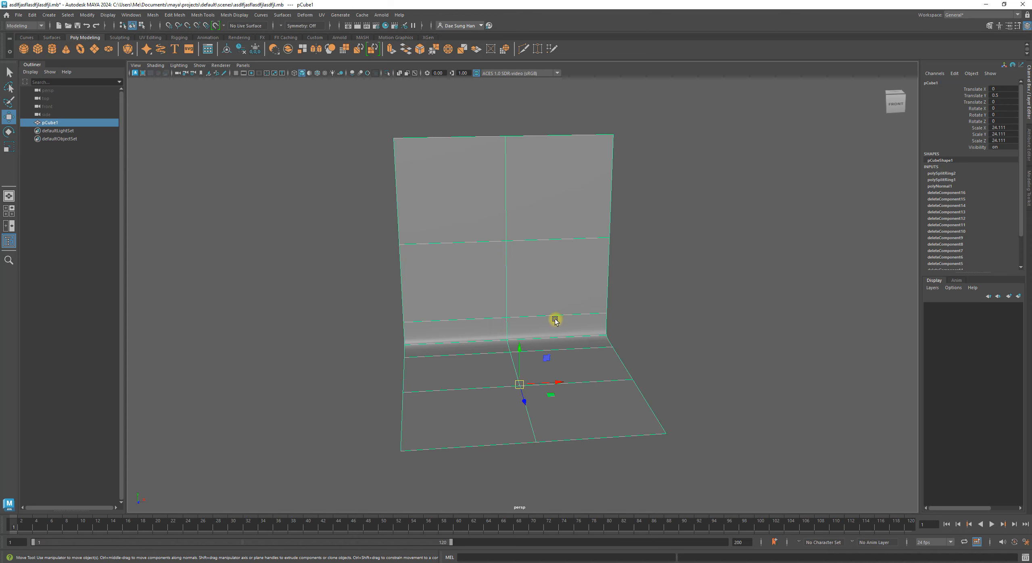
alt+drag(593, 289, 565, 307)
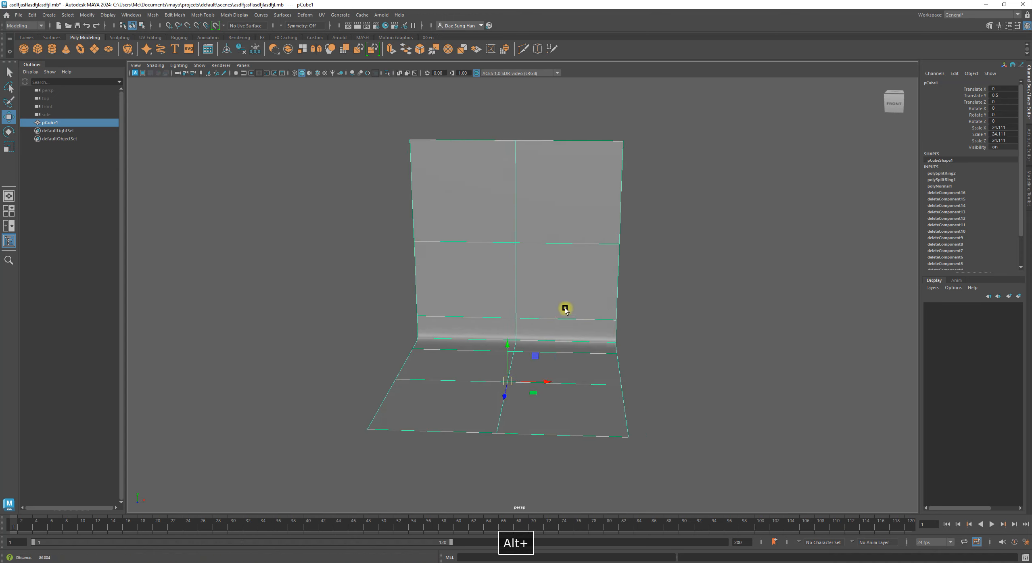
alt+right_drag(565, 306, 467, 296)
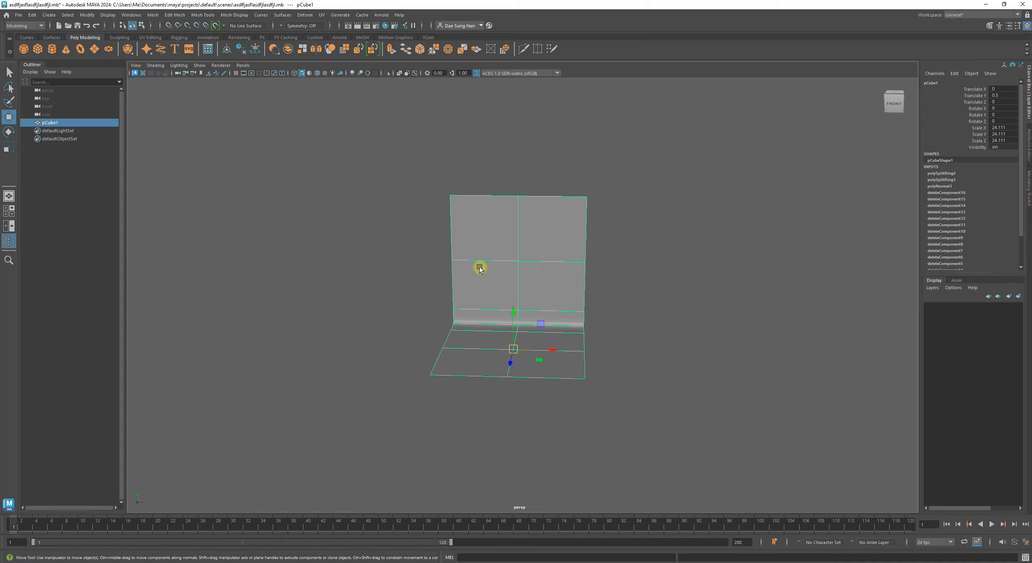
alt+drag(480, 265, 437, 300)
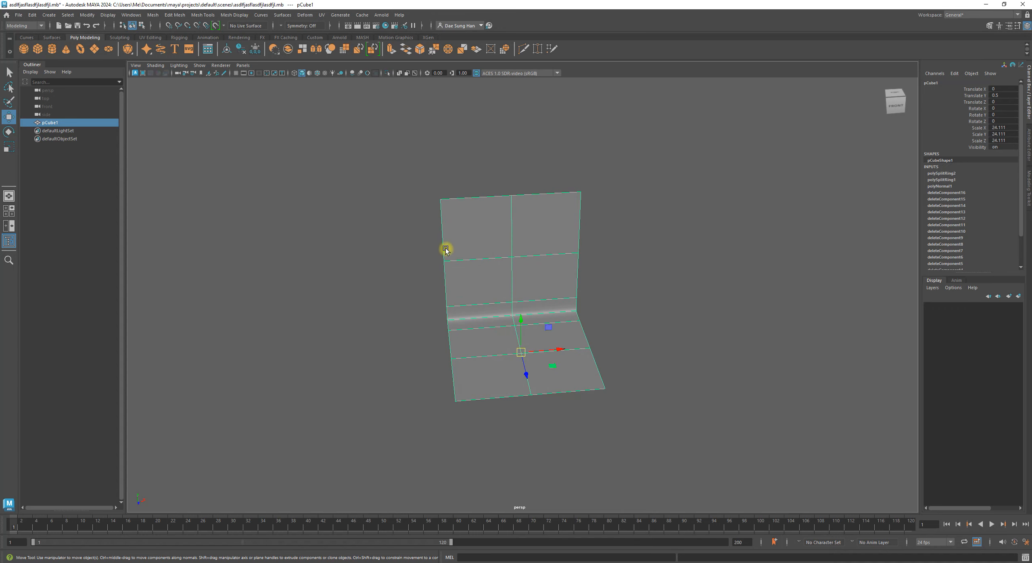
alt+drag(276, 272, 543, 346)
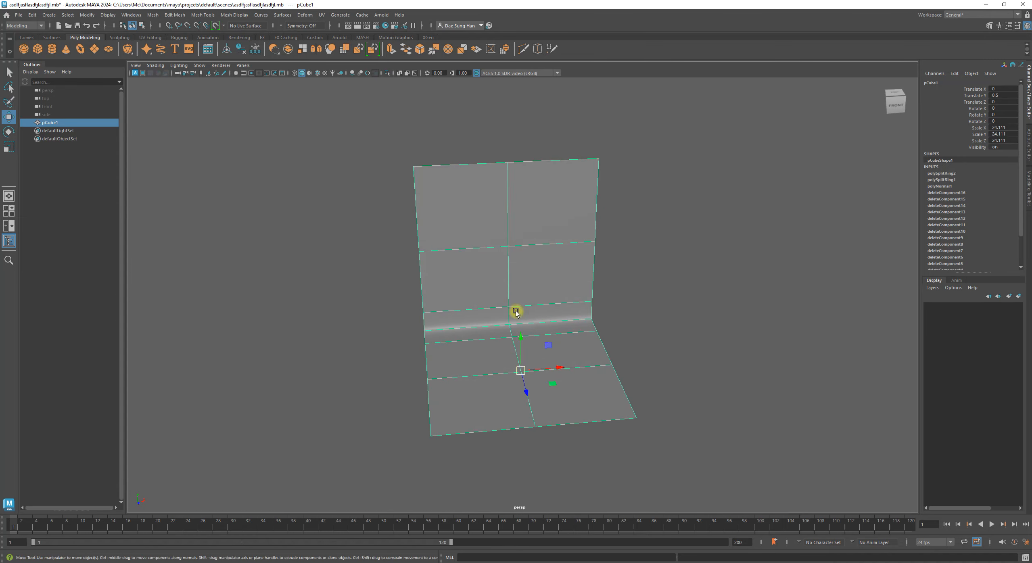
alt+drag(492, 320, 517, 289)
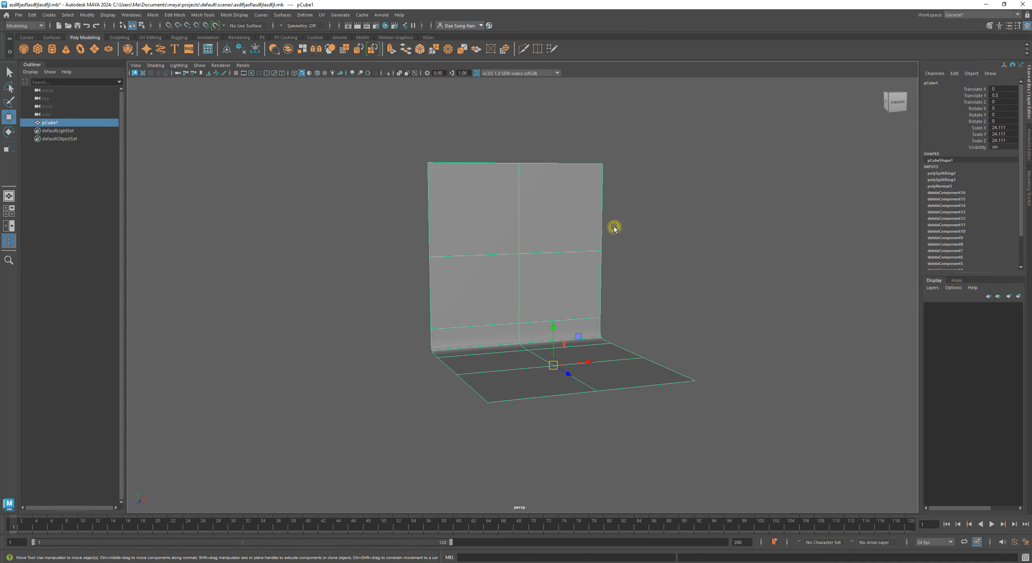
alt+drag(420, 389, 517, 274)
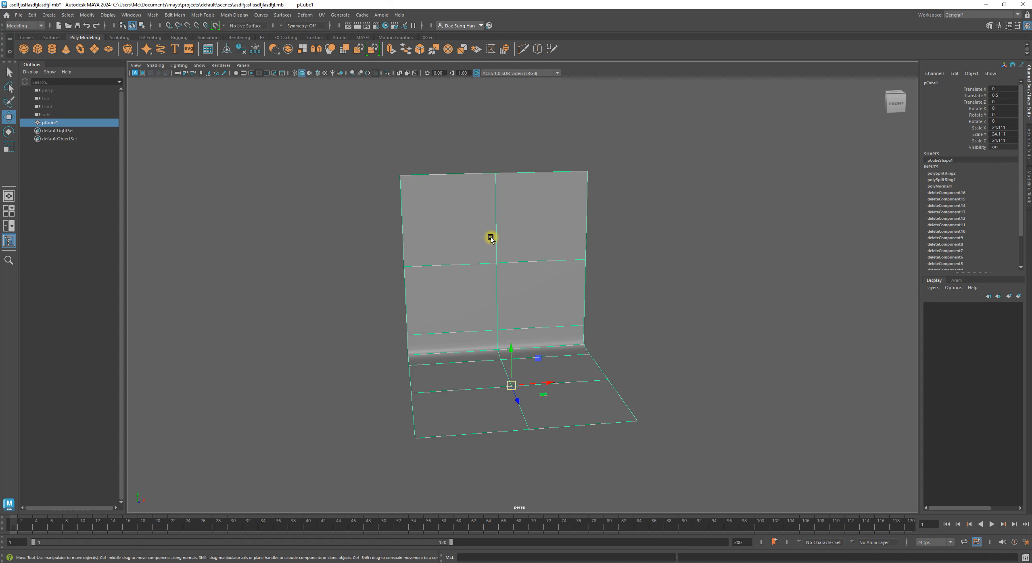
Step: Switch the backdrop to edge selection, try selecting one side's border edge loop, and undo that selection
right_click(512, 235)
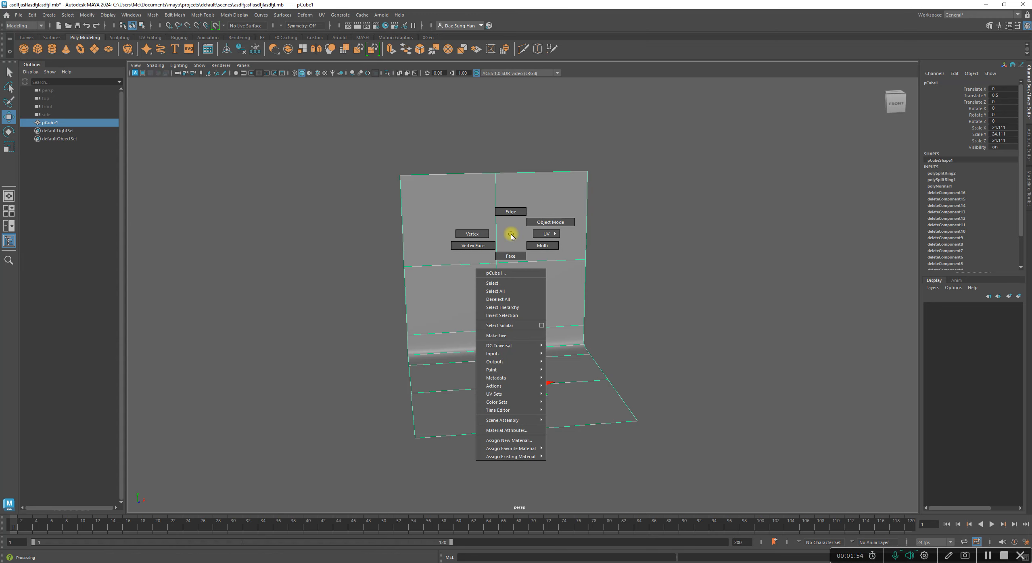
click(510, 212)
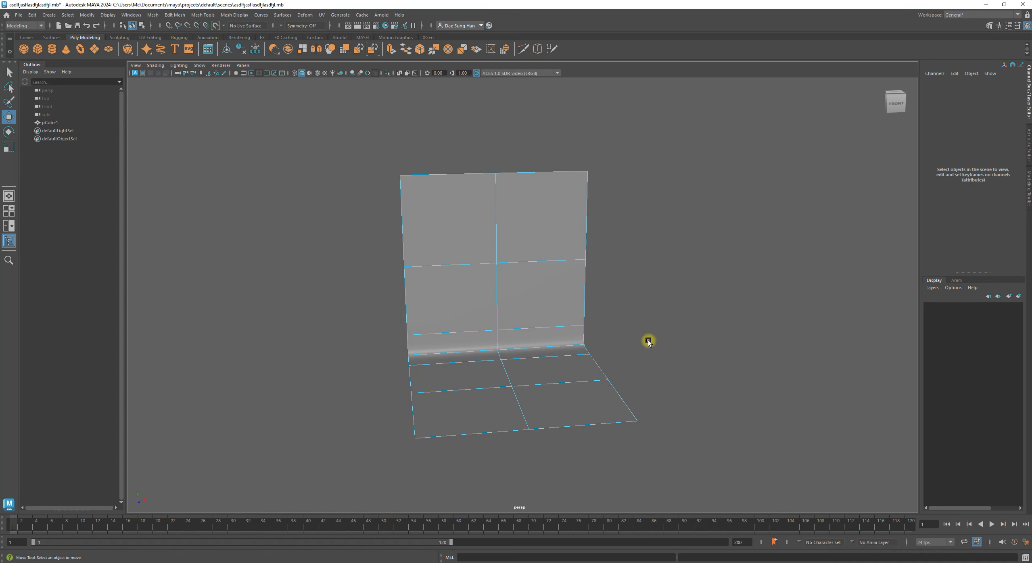
alt+drag(599, 337, 525, 289)
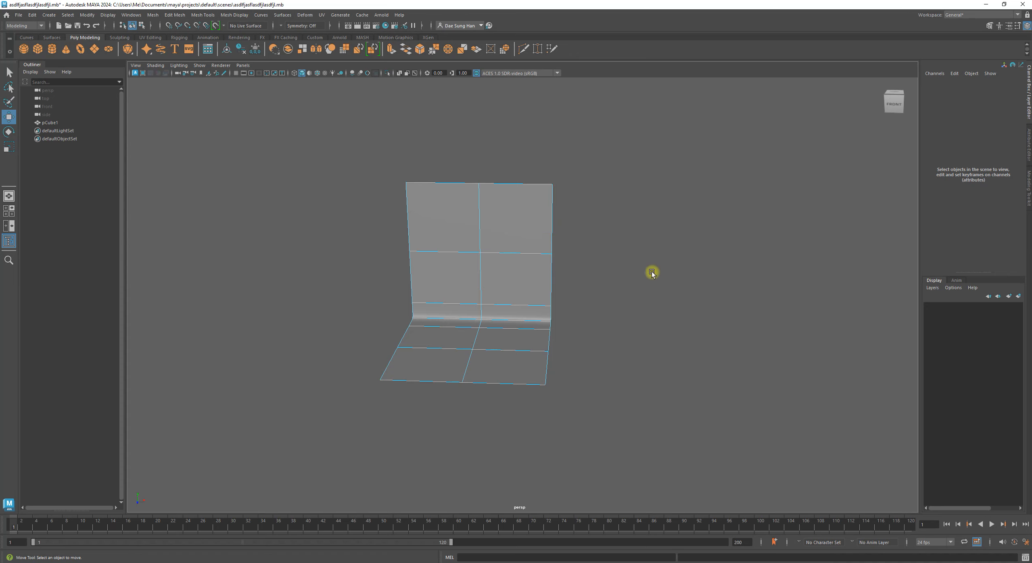
alt+drag(378, 259, 498, 216)
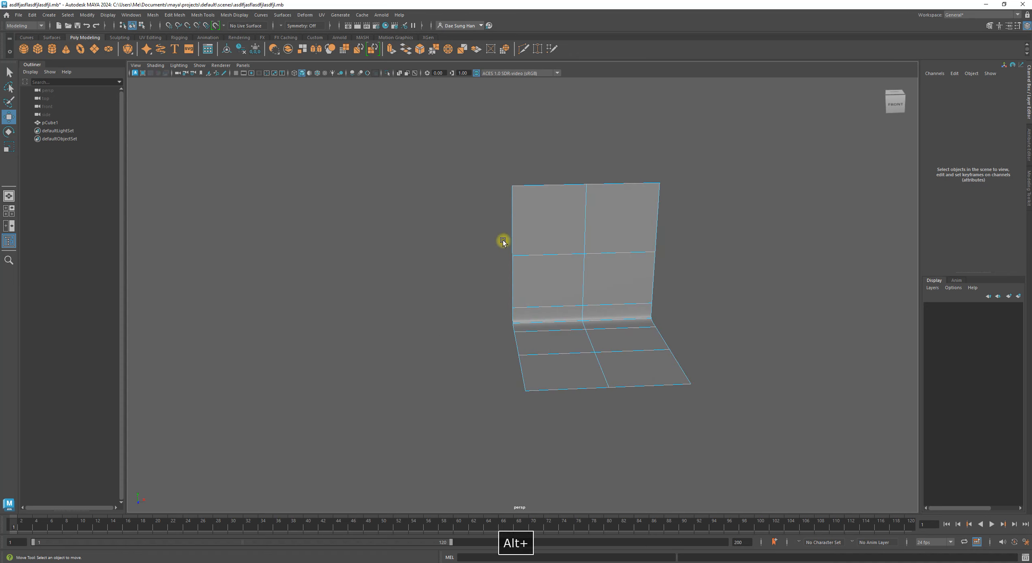
double_click(520, 370)
key(z)
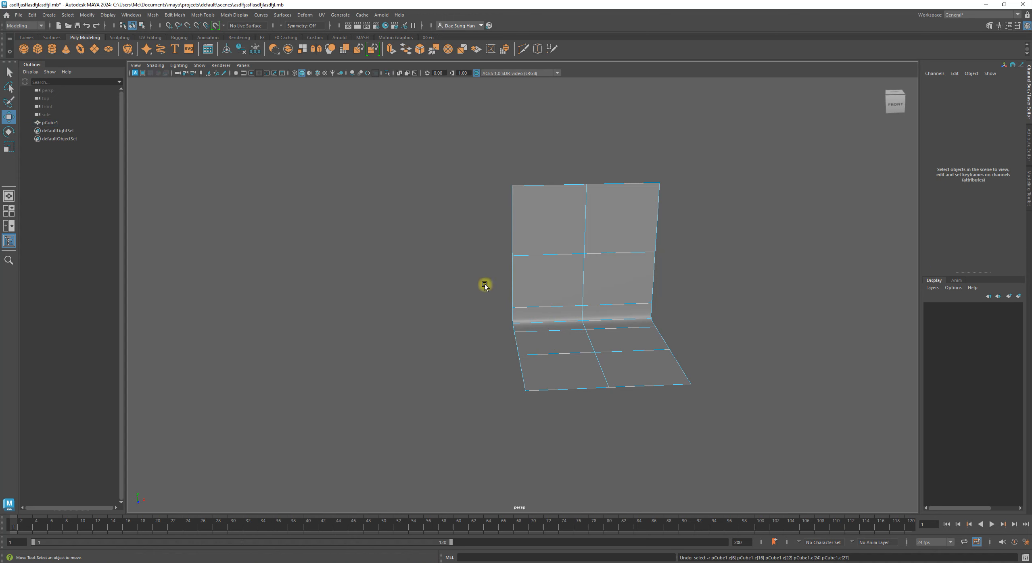
alt+drag(633, 280, 525, 249)
key(w)
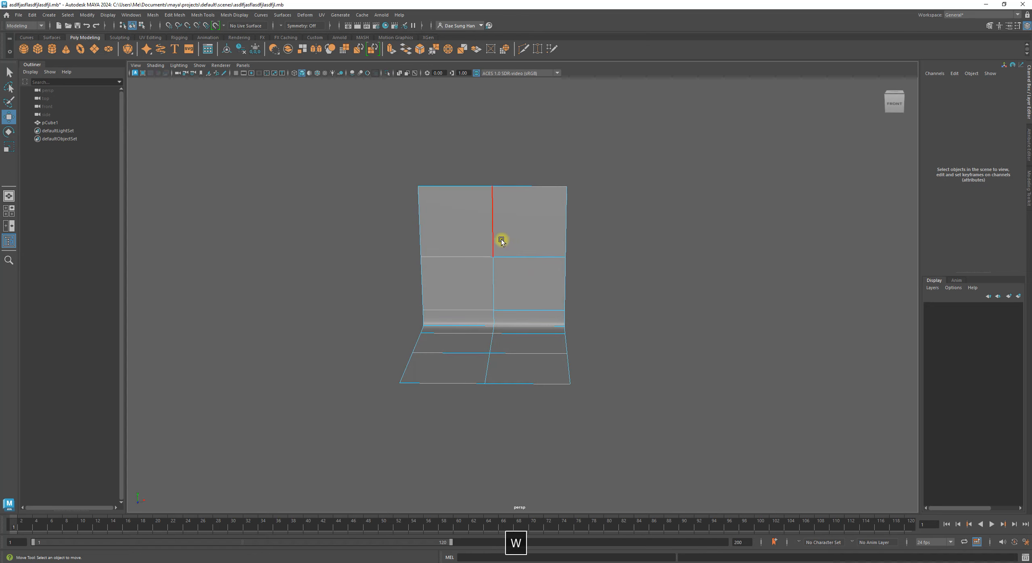
Step: Return to object mode, try stretching the whole backdrop along X to a scale of 141.317, and undo the scaling
right_click(513, 232)
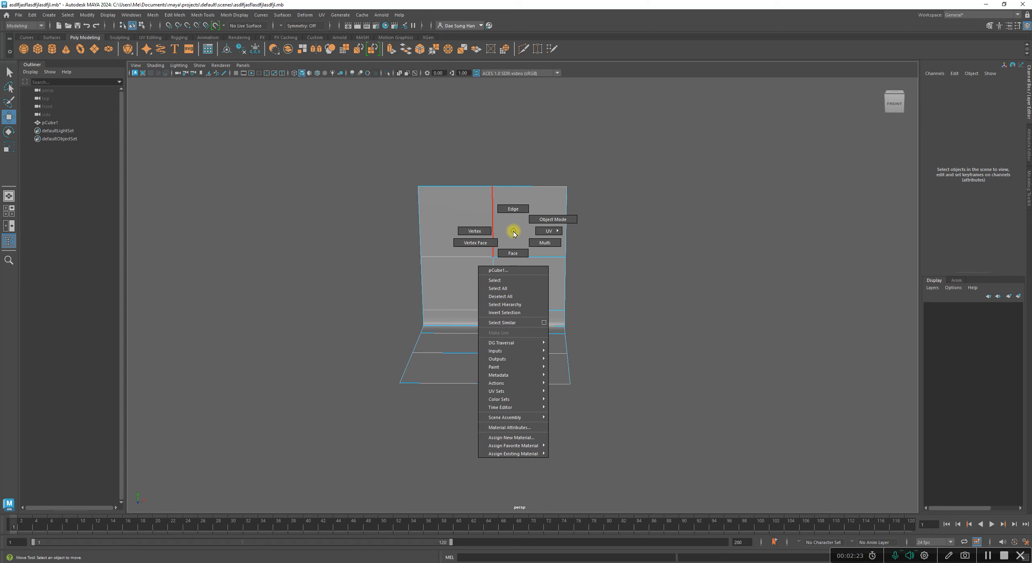
click(541, 223)
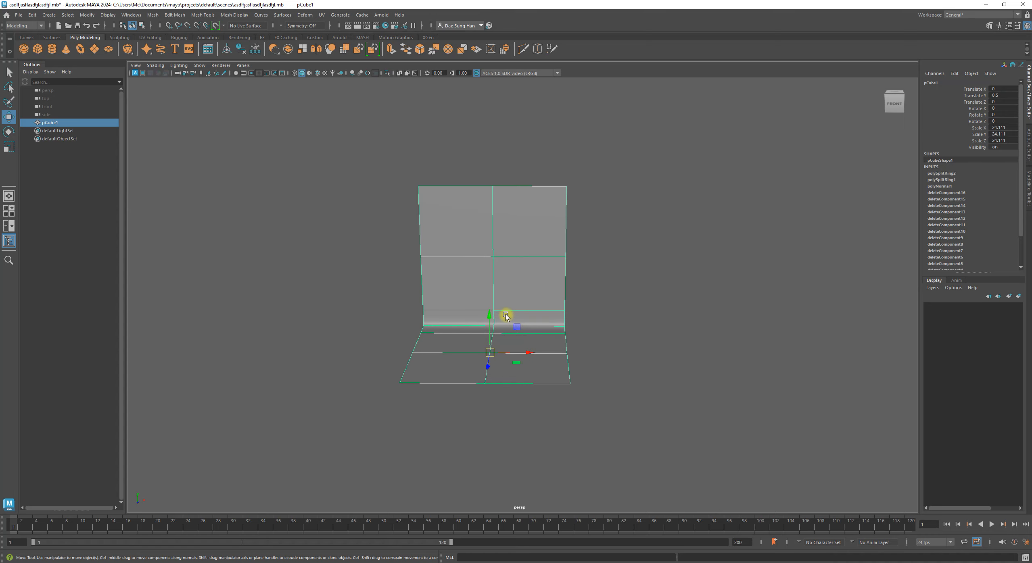
key(r)
alt+drag(509, 360, 708, 359)
alt+right_drag(640, 433, 481, 381)
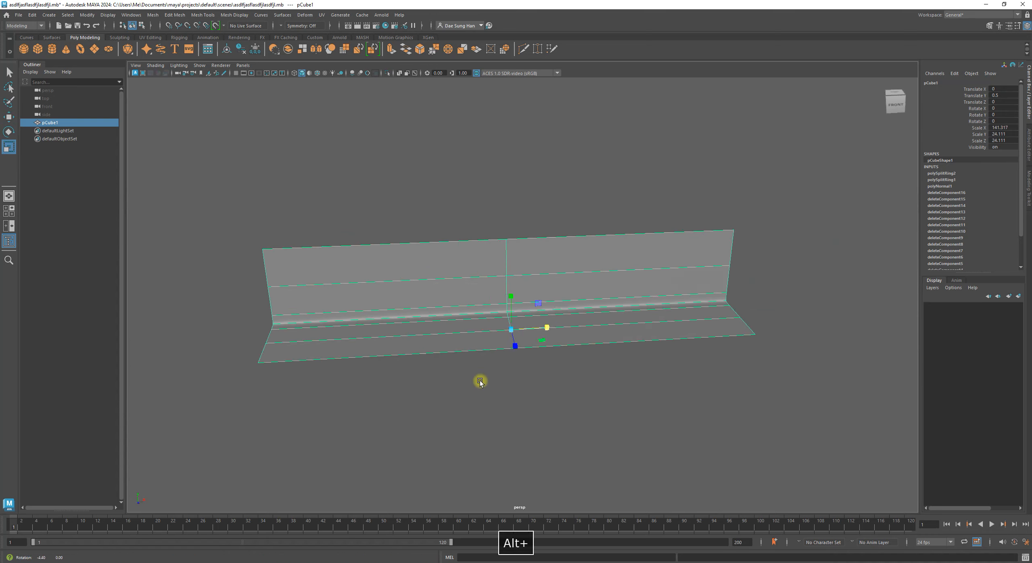
alt+drag(480, 381, 525, 378)
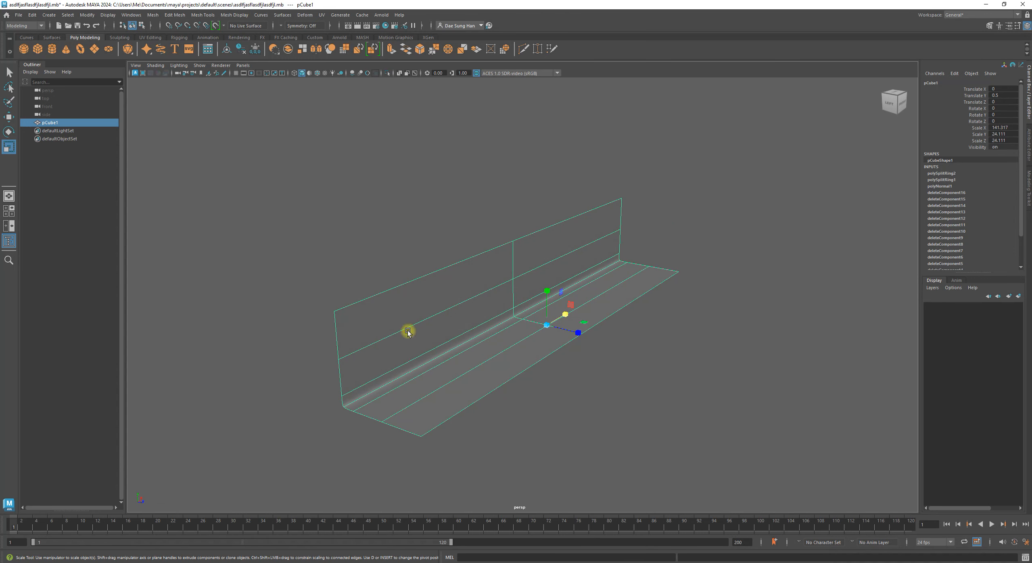
key(z)
alt+drag(507, 348, 460, 363)
alt+right_drag(460, 363, 621, 355)
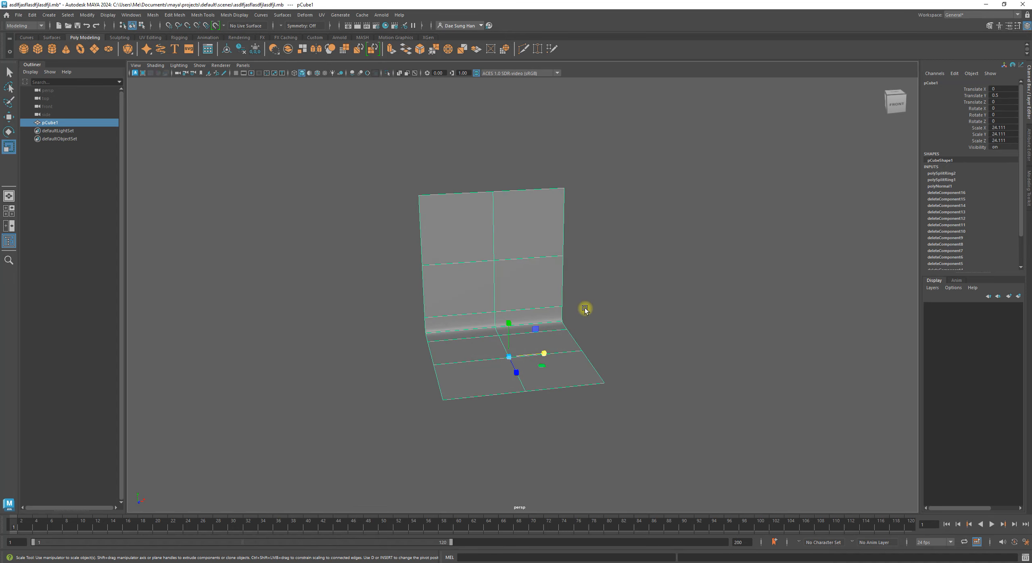
alt+right_drag(515, 262, 707, 277)
click(707, 277)
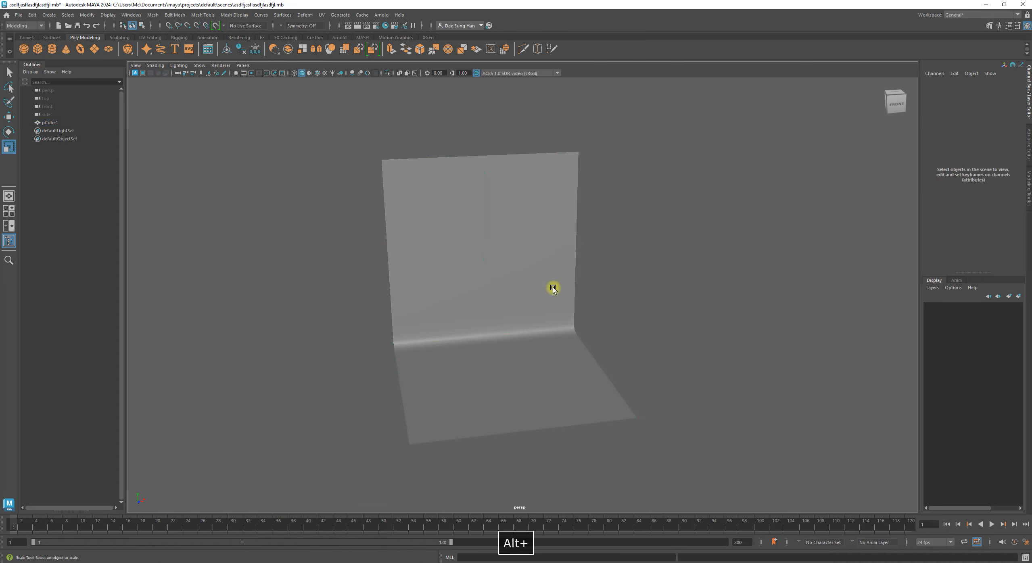
Step: Switch the backdrop to edge selection and add the border edges down its right side one by one
click(553, 286)
mouse_move(524, 261)
alt+mouse_down()
mouse_move(534, 242)
mouse_move(521, 246)
alt+mouse_up()
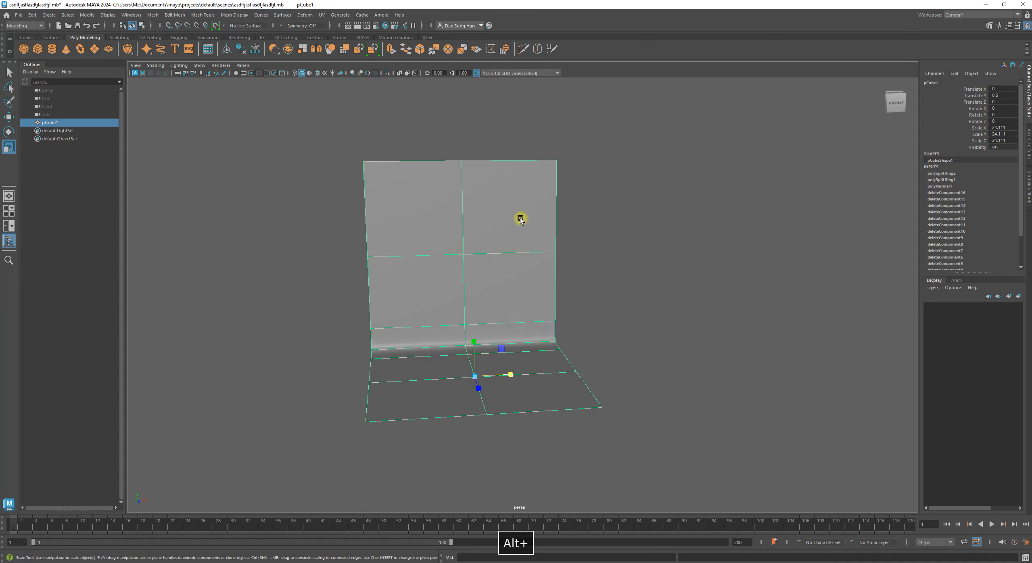
right_click(523, 207)
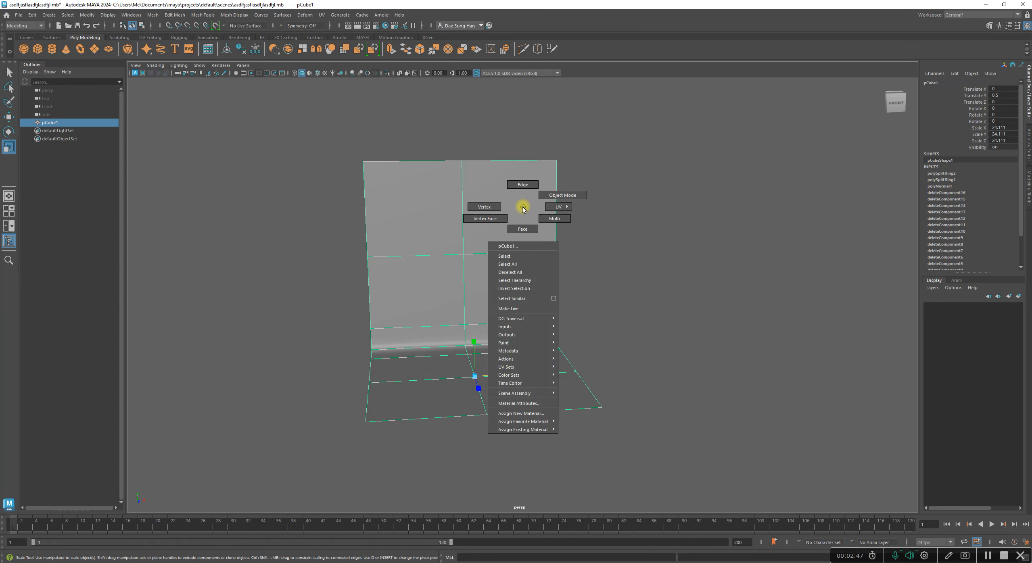
right_drag(523, 209, 525, 191)
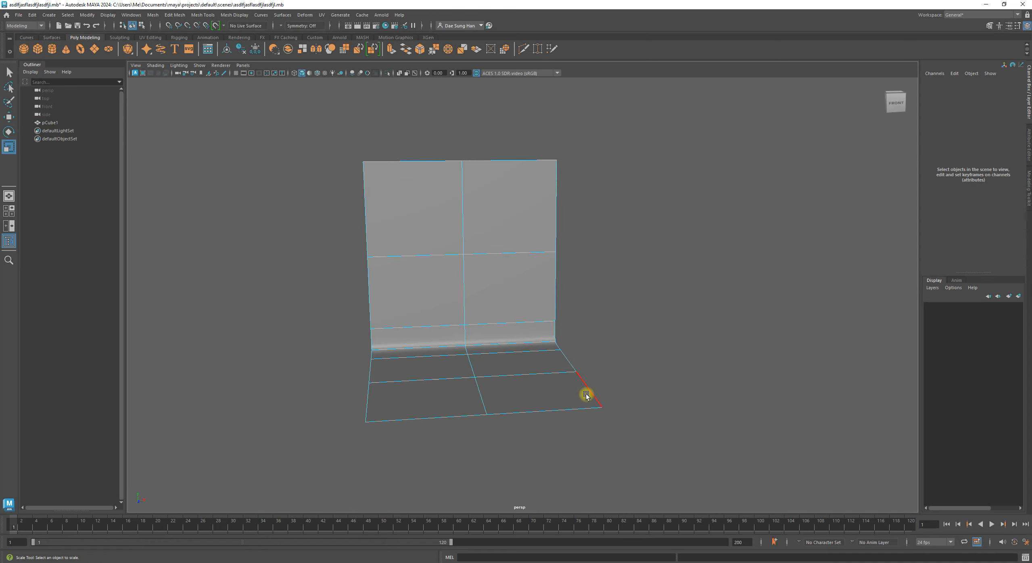
click(558, 185)
shift+click(555, 288)
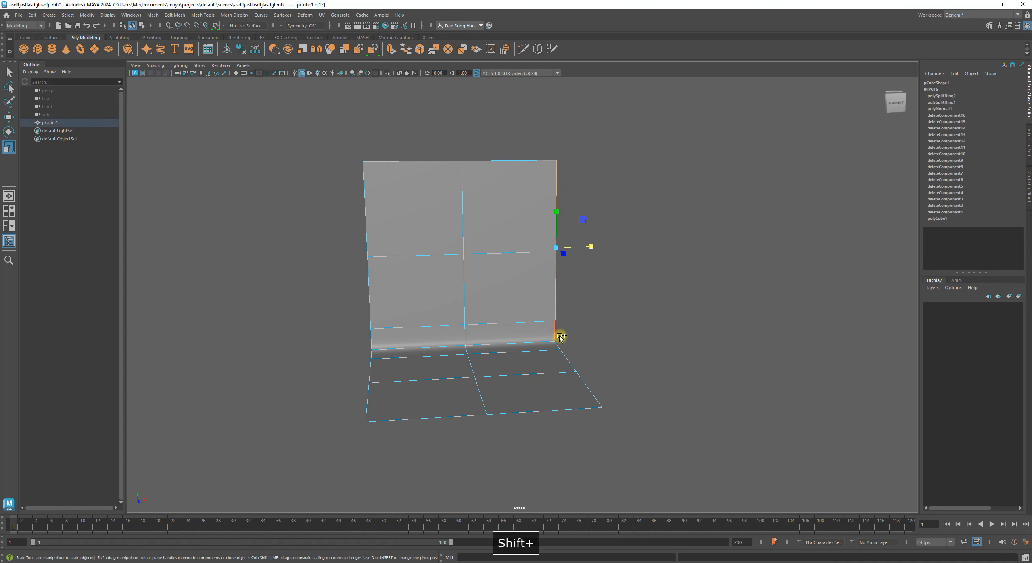
shift+click(557, 334)
shift+click(567, 360)
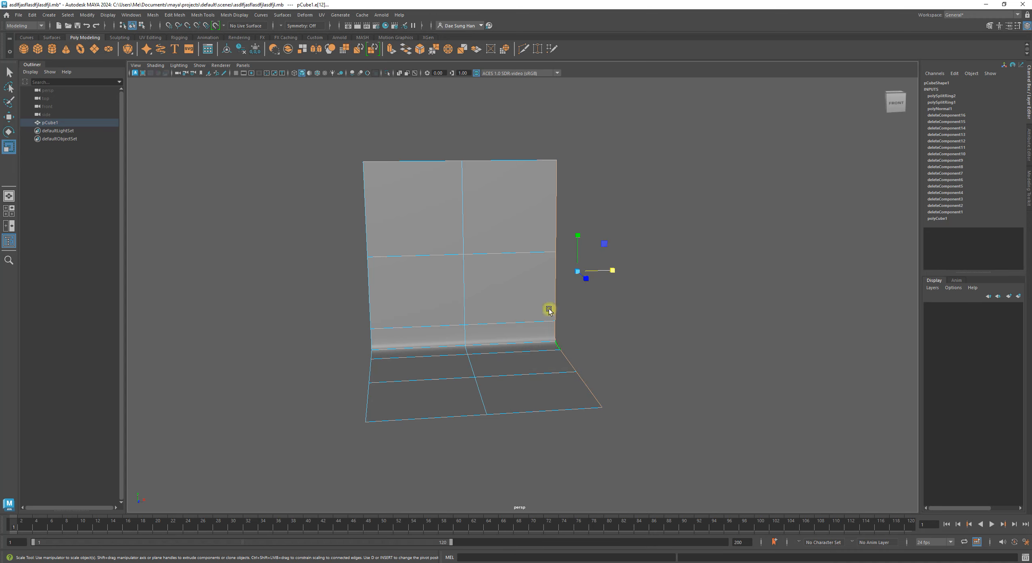
alt+drag(641, 404, 609, 210)
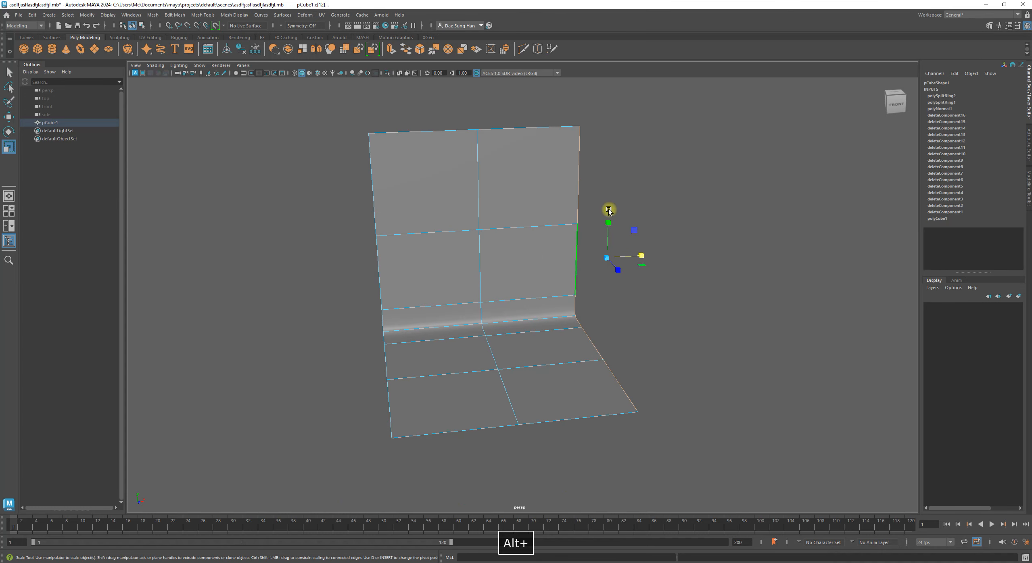
Step: Try selecting the right border from a single wall edge and as a whole edge loop, and clear the selection
click(573, 161)
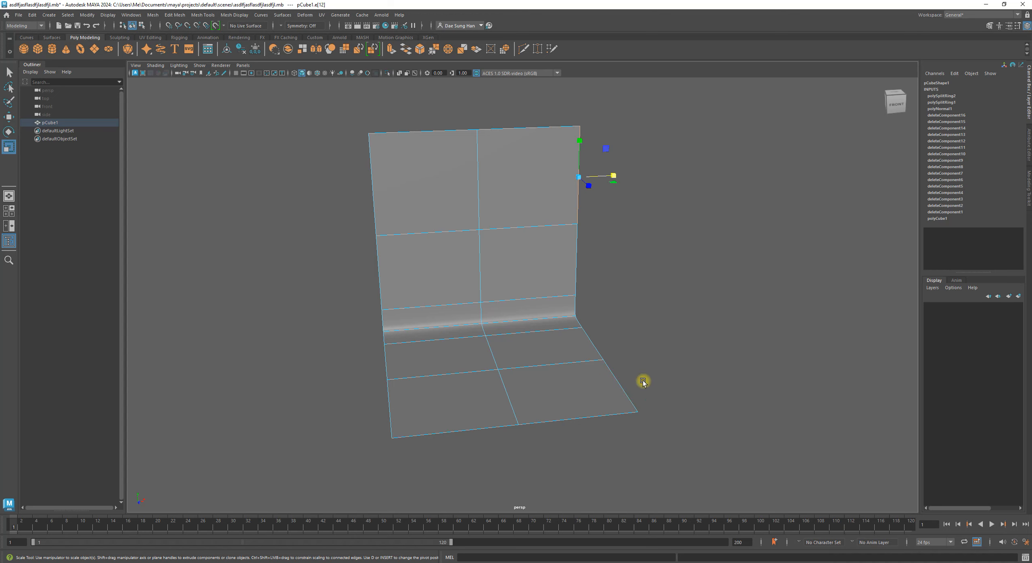
shift+click(624, 390)
click(648, 354)
double_click(580, 185)
click(727, 194)
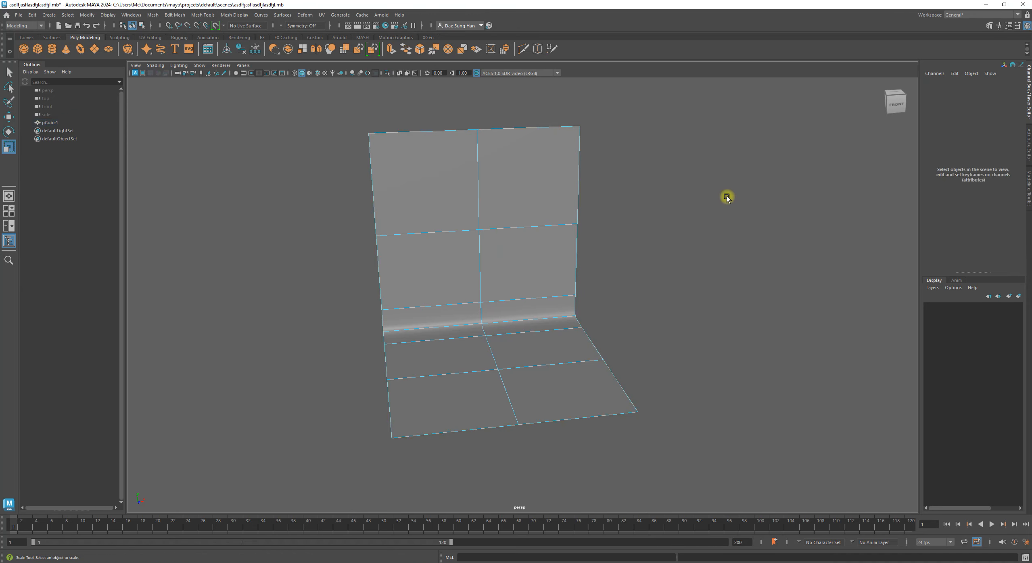
Step: With the Move tool active, select the full right border from the upper wall edge to the front floor edge
click(580, 162)
key(w)
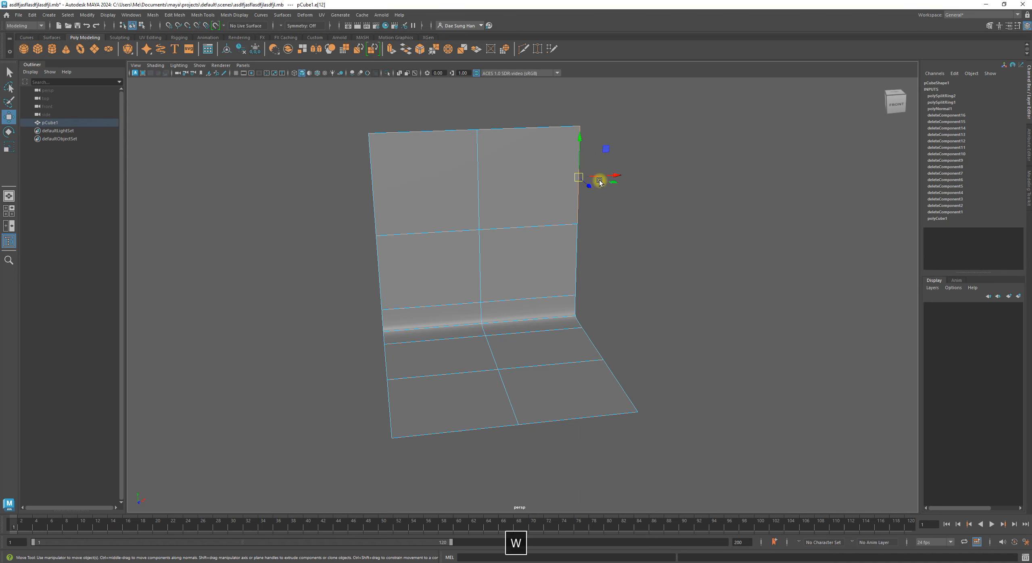
shift+click(626, 392)
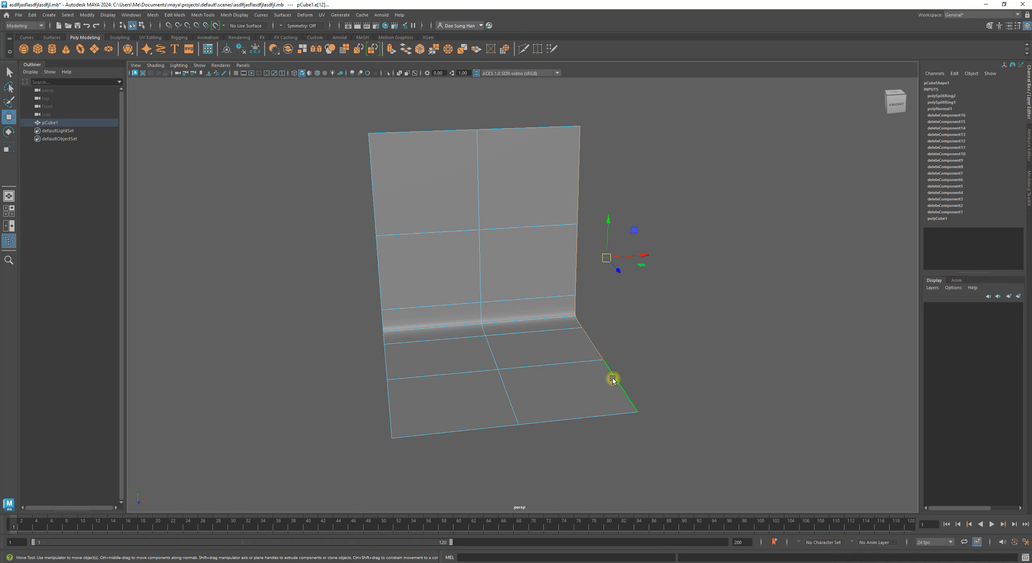
alt+drag(649, 398, 633, 285)
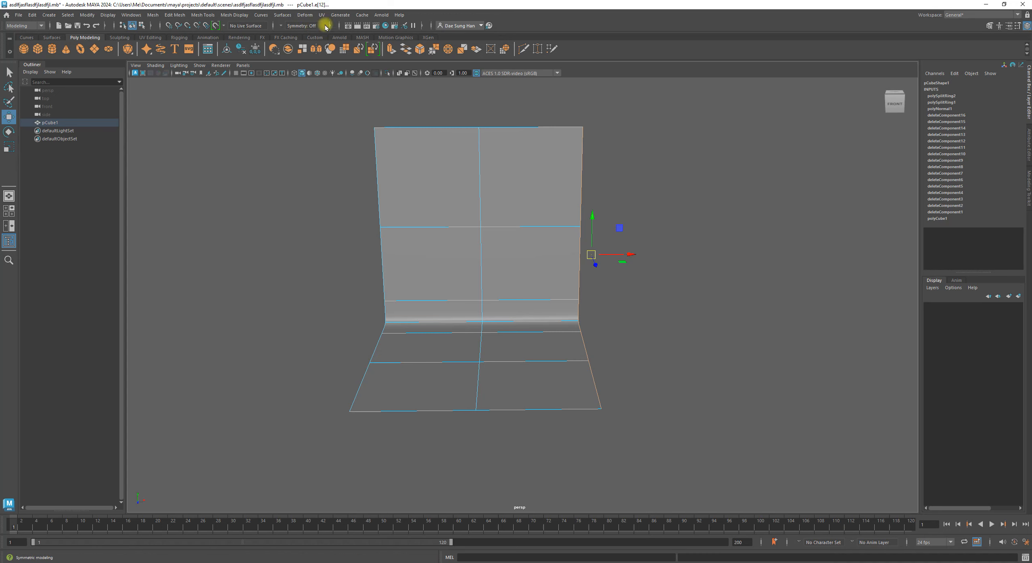
Step: Examine the available symmetry axis options and close the list, keeping the right border edges selected
click(281, 27)
click(281, 27)
click(283, 28)
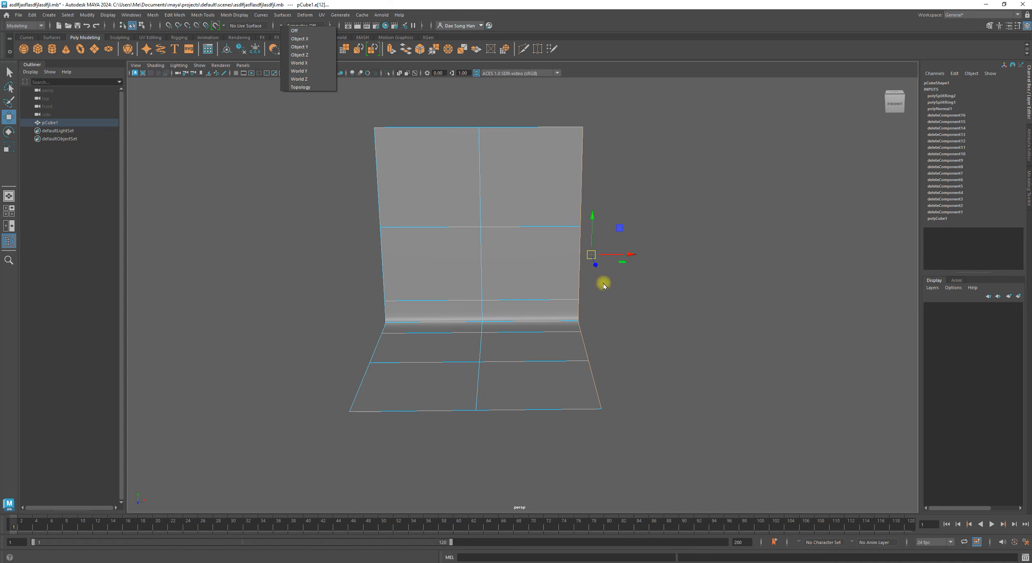
click(545, 251)
alt+drag(607, 241, 539, 252)
alt+drag(544, 304, 592, 251)
alt+middle_drag(656, 238, 678, 255)
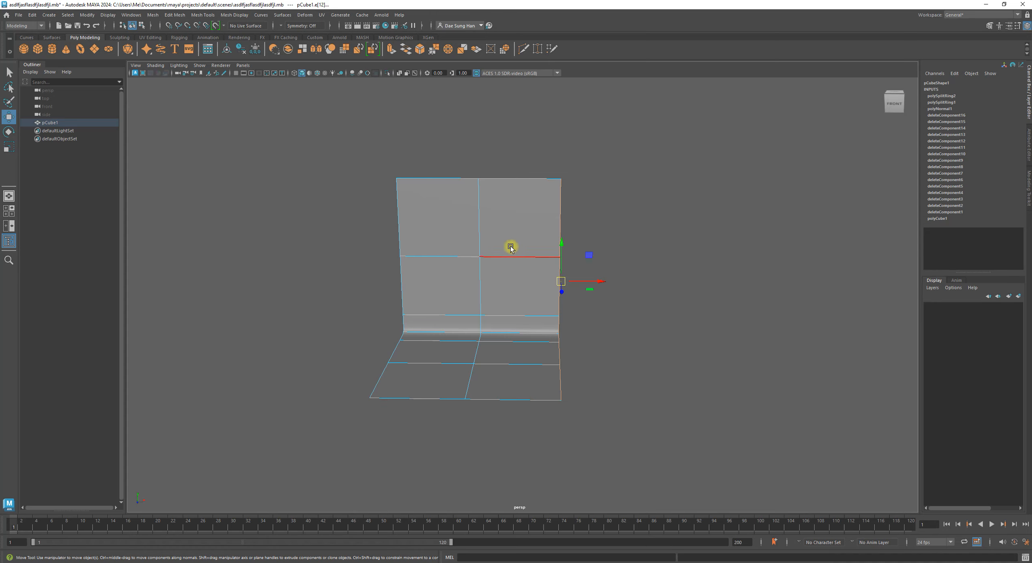
Step: Turn on World X symmetry so the backdrop's left border edges are selected together with the right ones
alt+drag(512, 246, 441, 263)
alt+drag(248, 263, 728, 265)
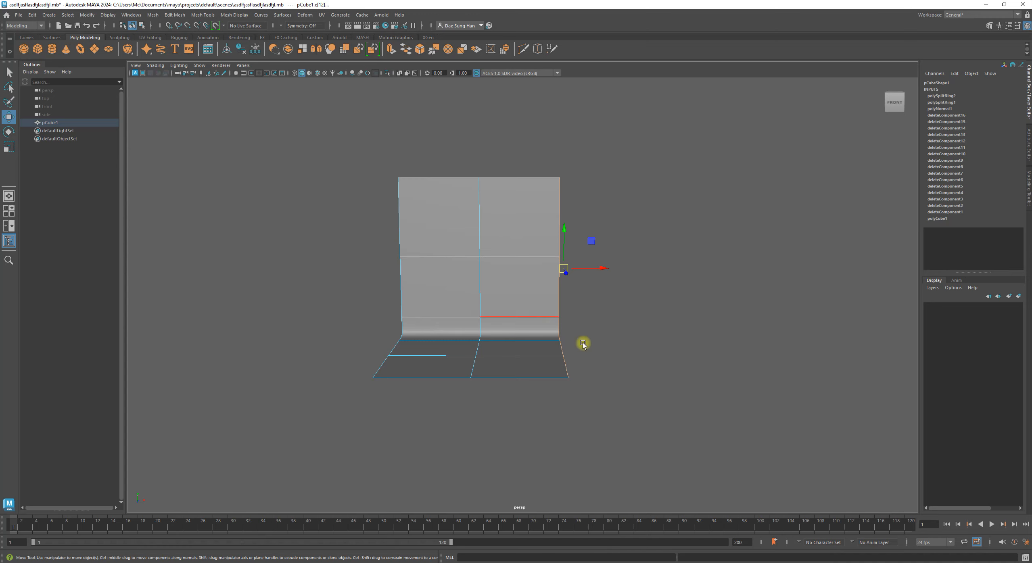
alt+drag(583, 346, 409, 278)
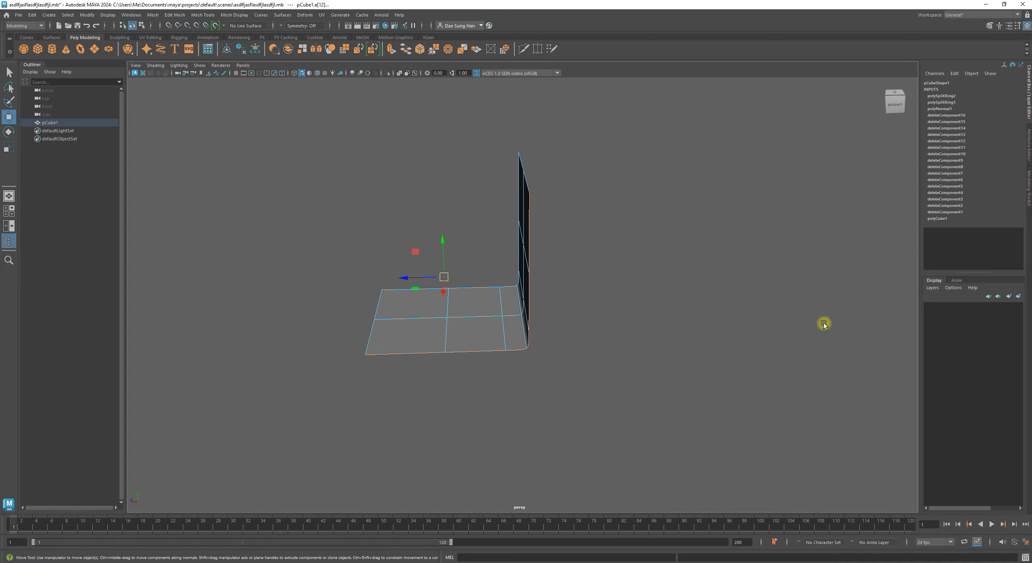
alt+drag(456, 294, 735, 194)
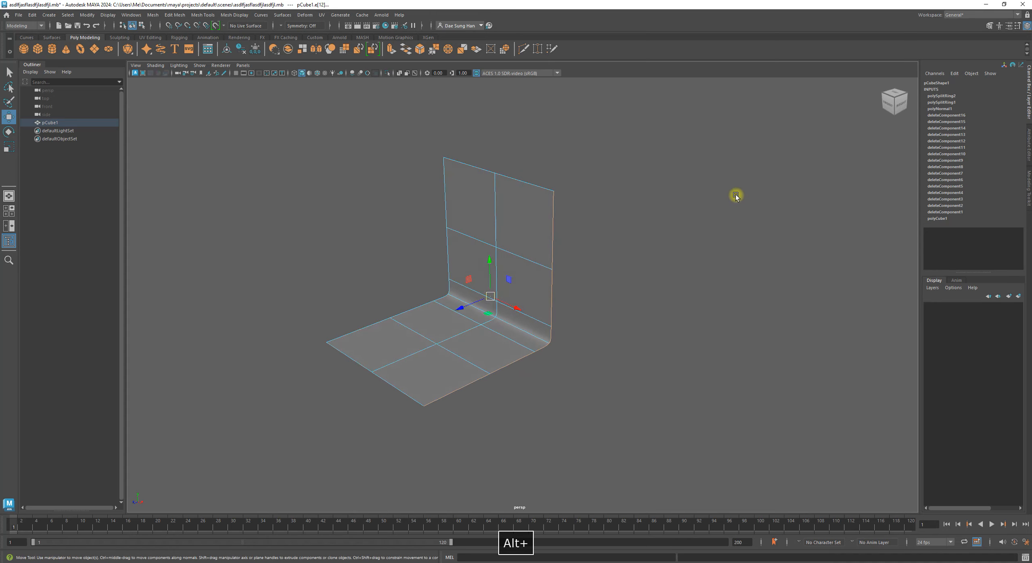
alt+drag(345, 342, 530, 198)
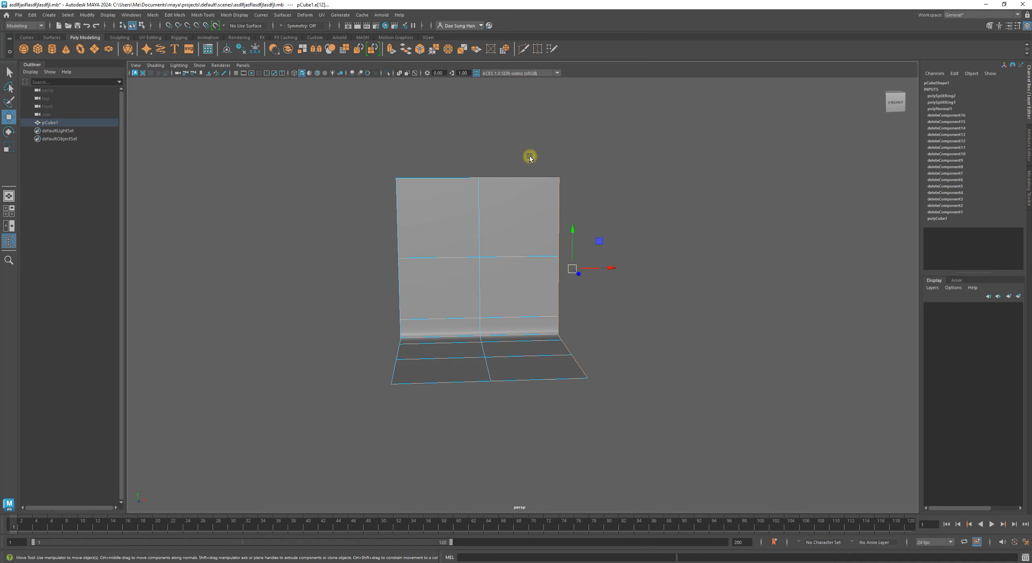
alt+drag(804, 159, 536, 249)
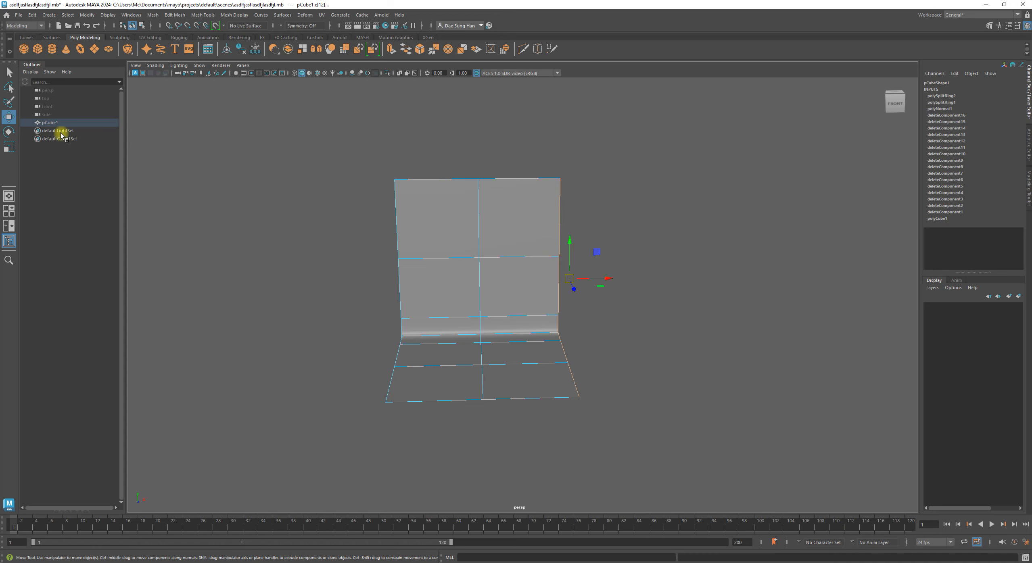
click(299, 25)
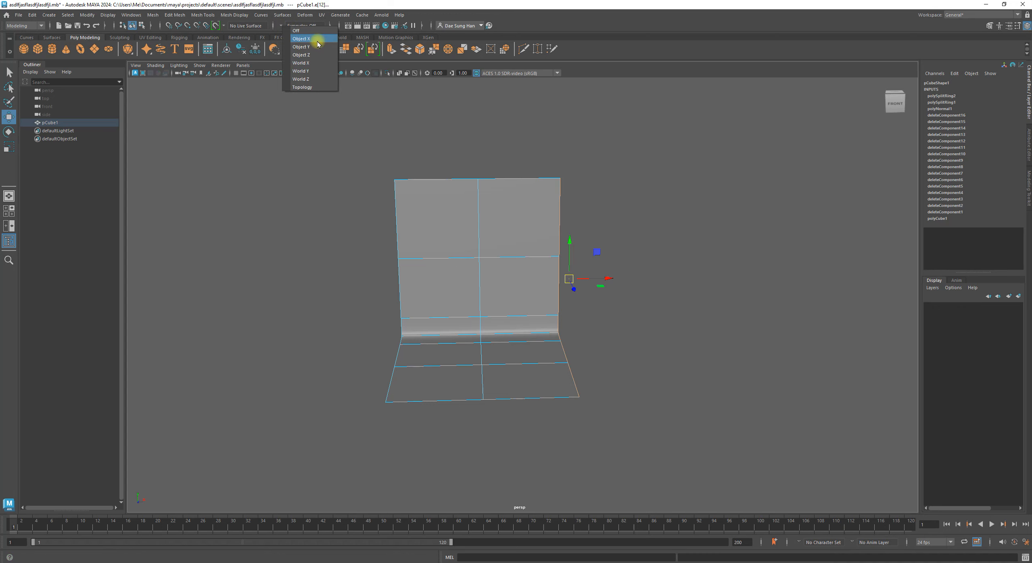
click(301, 64)
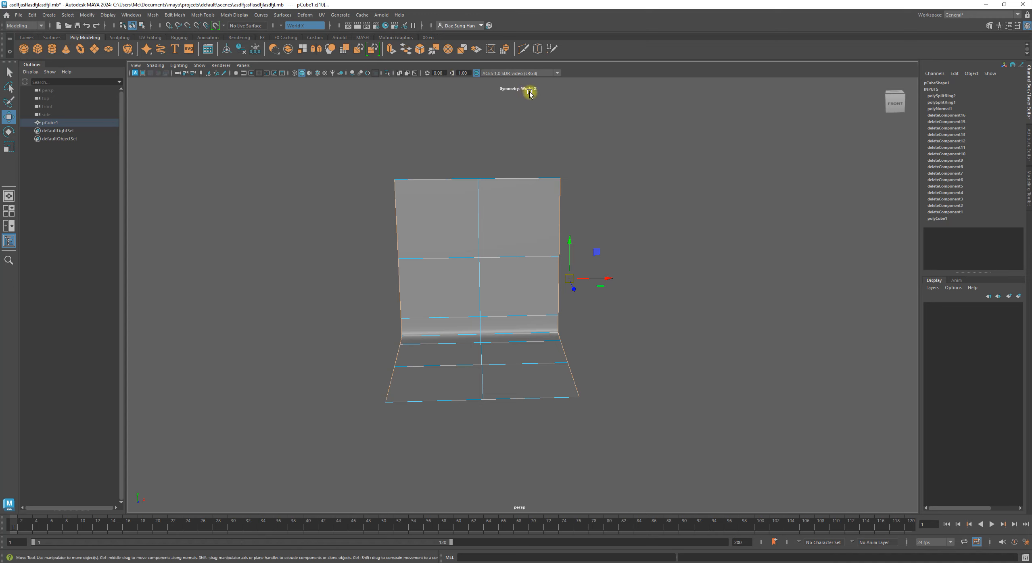
Step: Extrude the selected border edges on both sides of the backdrop
mouse_move(617, 245)
alt+middle_down()
mouse_move(645, 237)
mouse_move(616, 242)
alt+middle_up()
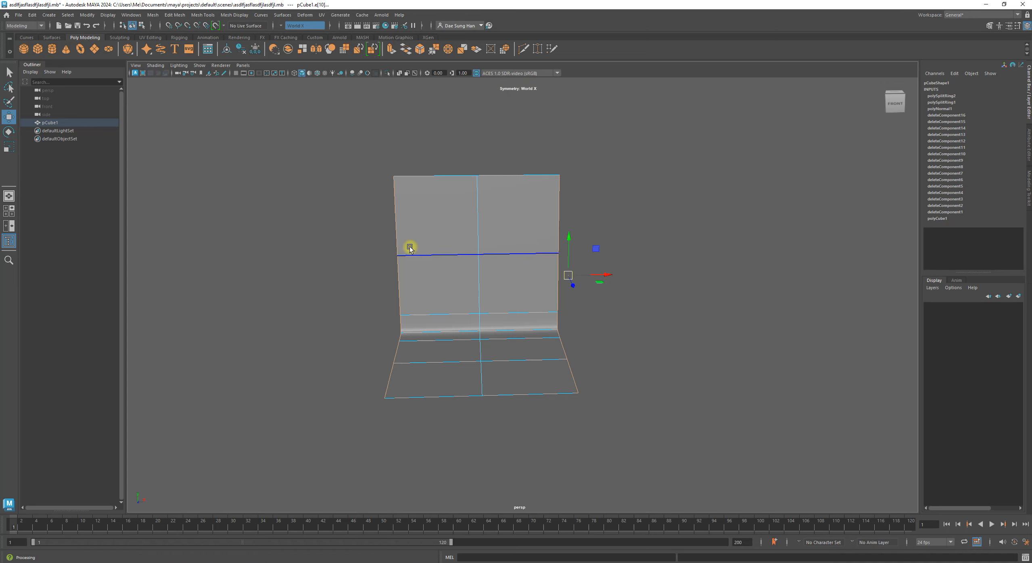
alt+drag(410, 244, 388, 237)
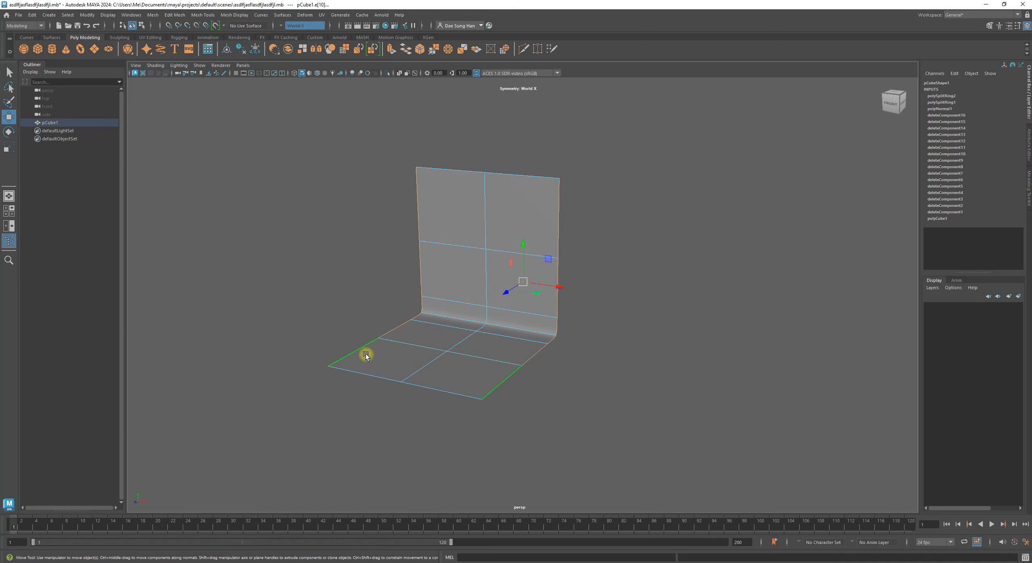
alt+drag(385, 334, 445, 267)
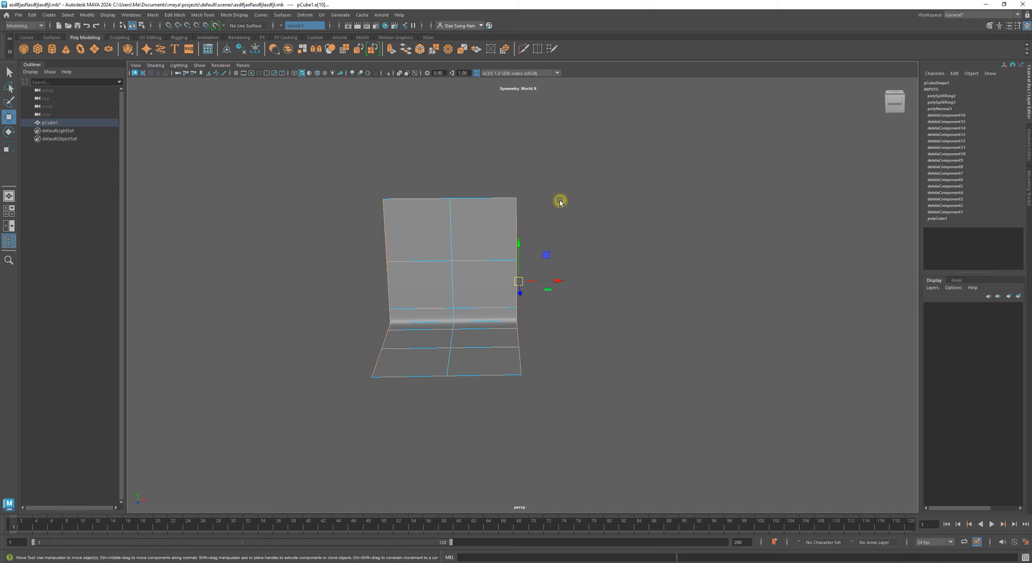
shift+right_click(560, 201)
shift+right_click(563, 204)
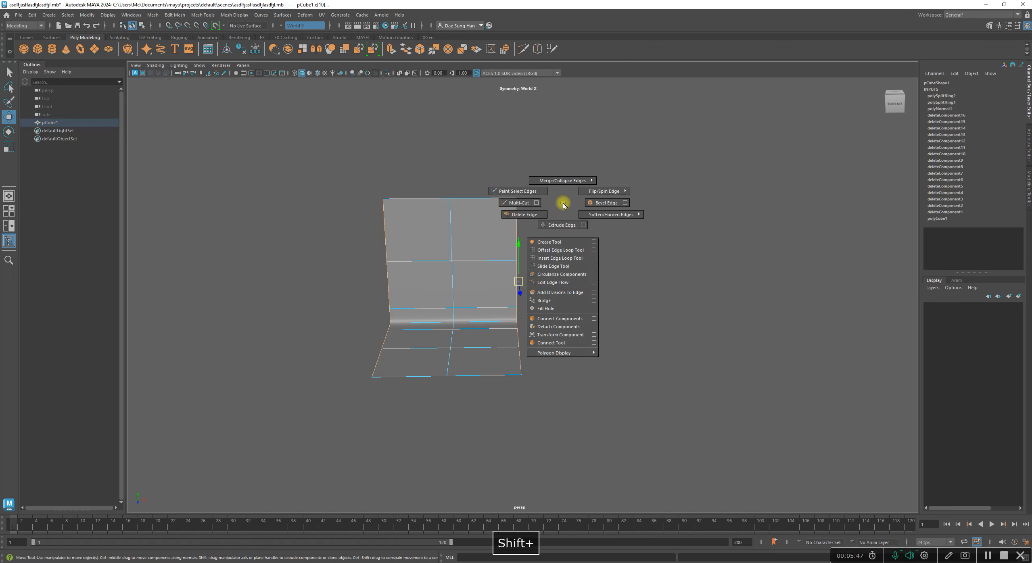
click(561, 225)
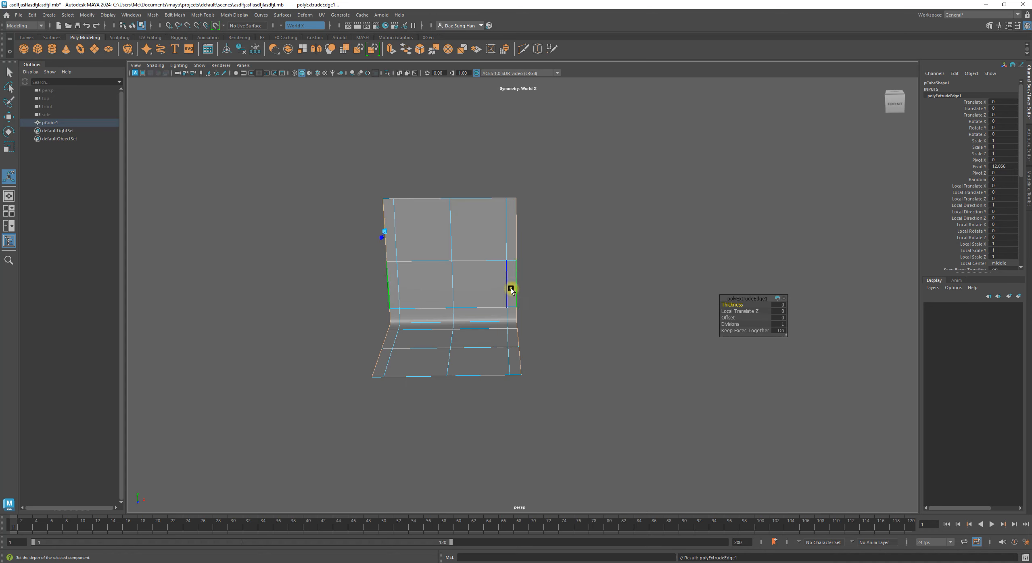
Step: Move the extrude settings box well away from the backdrop to leave the model unobstructed
alt+drag(631, 292, 567, 288)
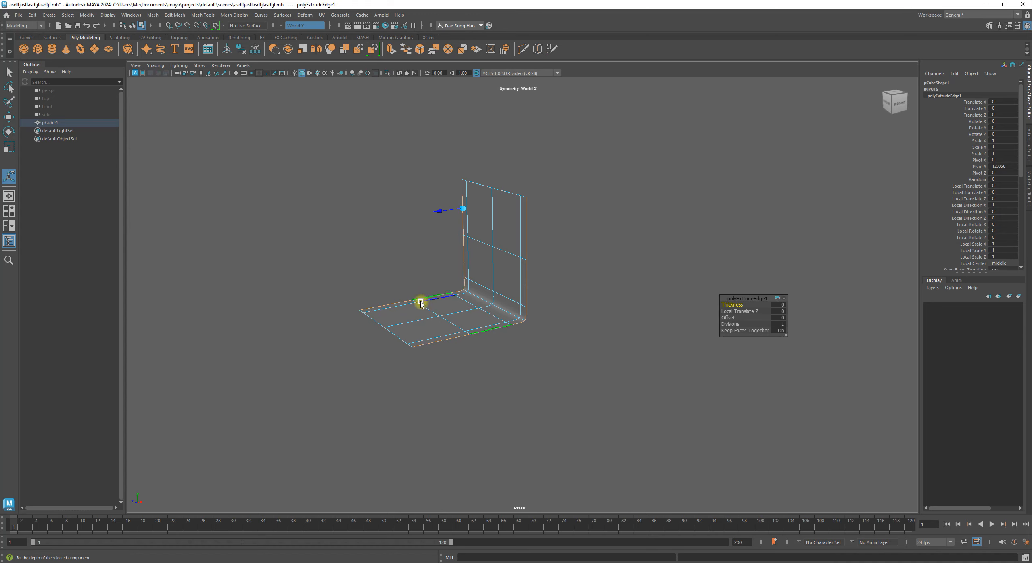
alt+drag(403, 329, 555, 294)
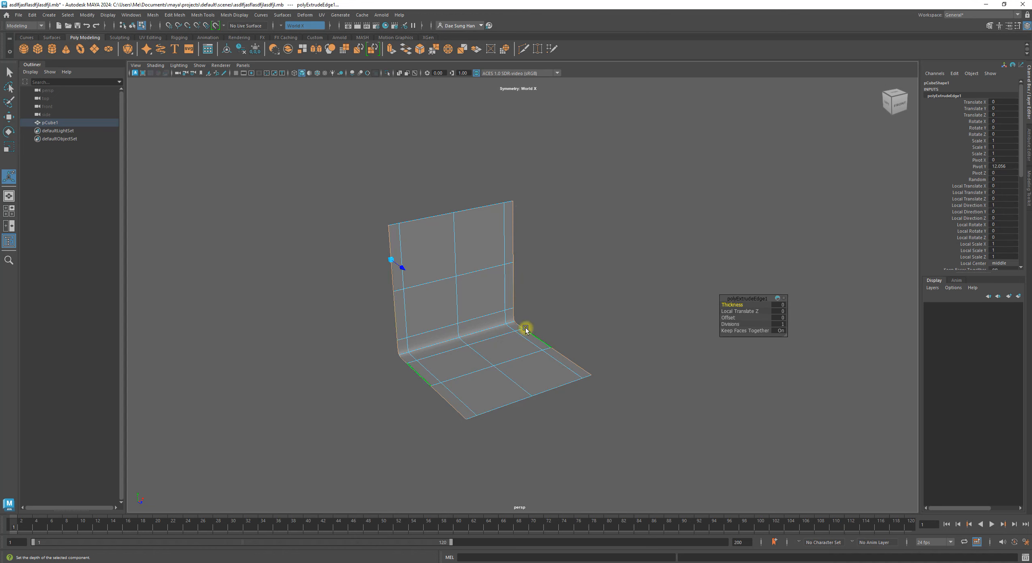
drag(746, 299, 181, 96)
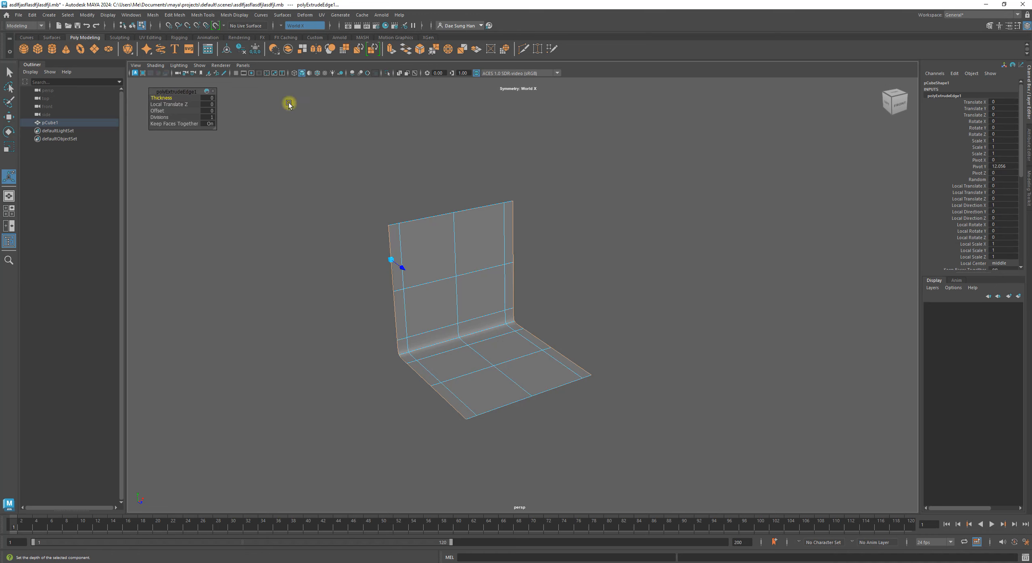
alt+drag(804, 321, 621, 284)
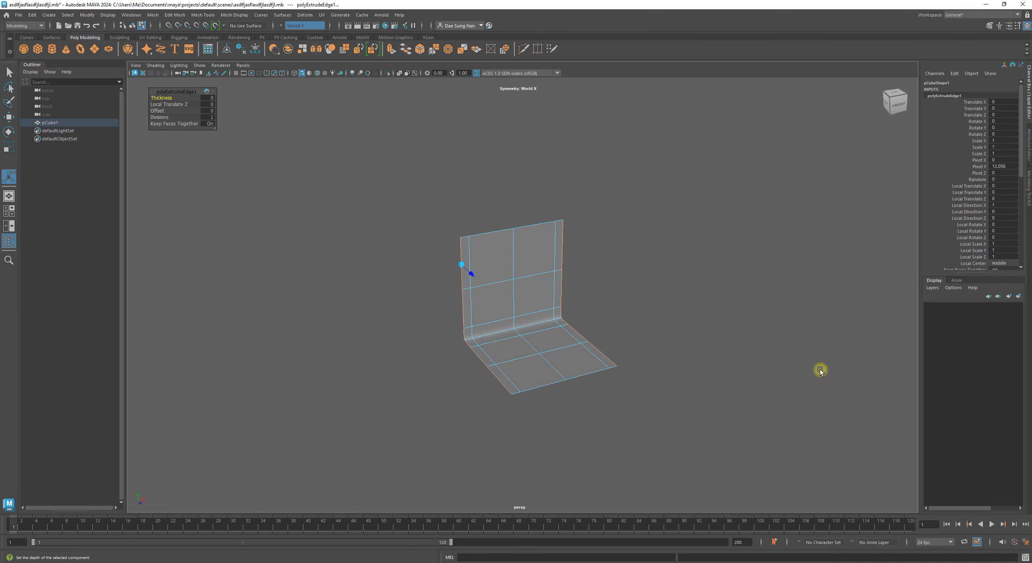
Step: Compare the extruded side borders in unsmoothed display and in smooth mesh preview
key(1)
alt+drag(645, 334, 689, 331)
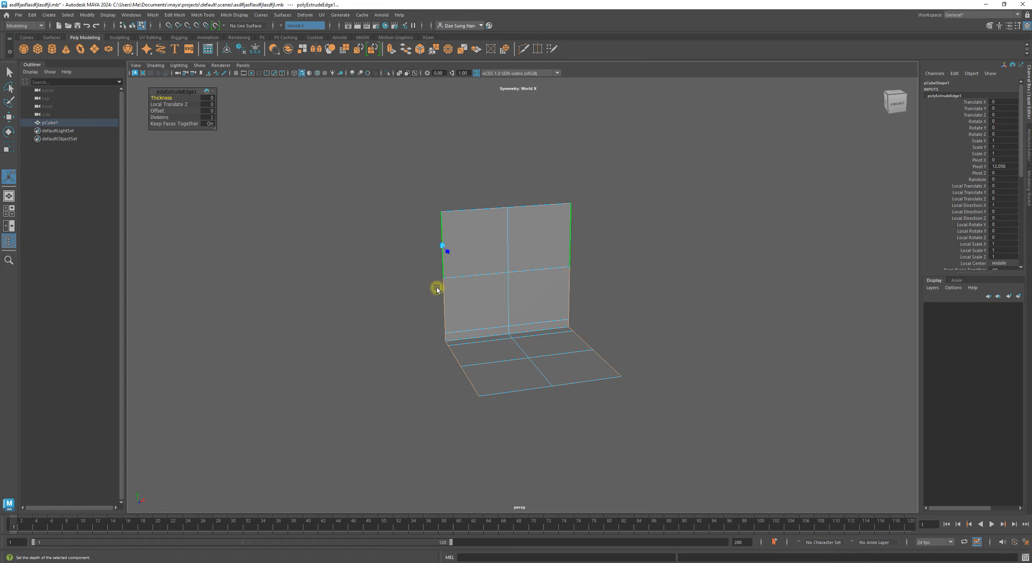
alt+drag(708, 362, 653, 353)
key(3)
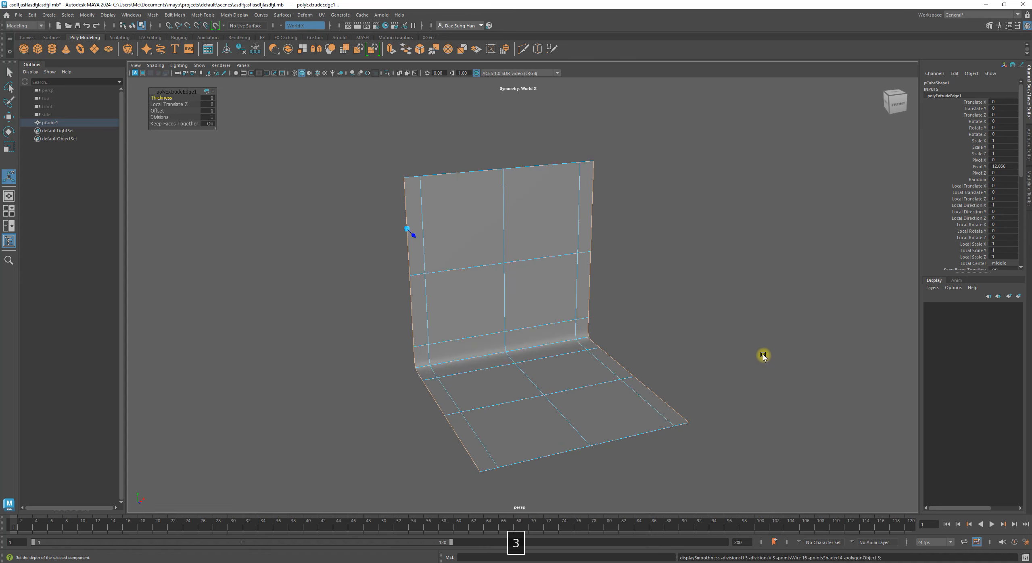
alt+drag(502, 401, 574, 330)
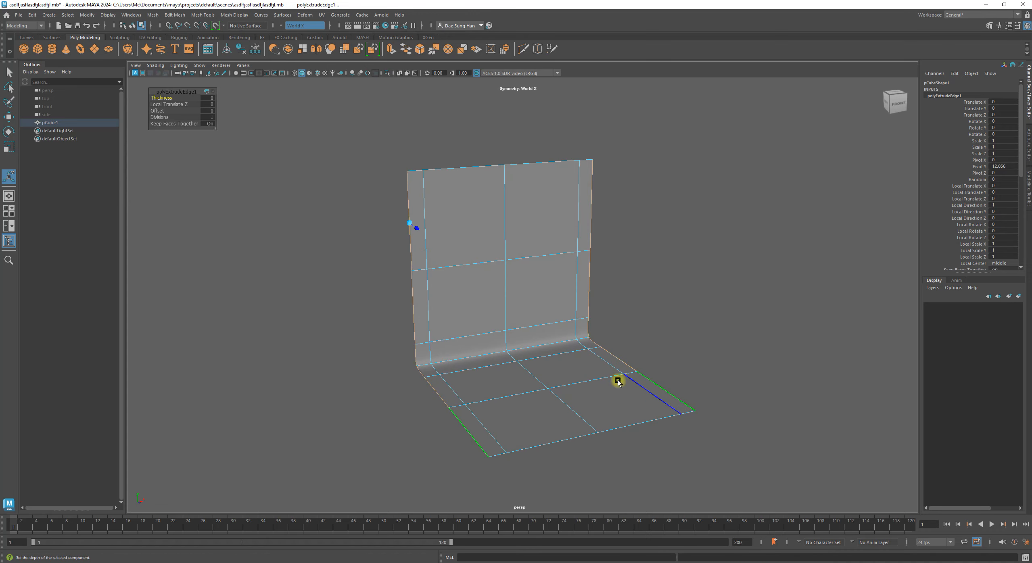
Step: With the Move tool, shift the extruded side borders symmetrically outward along X by about 12.5 cm
alt+drag(709, 342, 650, 329)
alt+right_drag(650, 329, 528, 313)
alt+drag(529, 313, 507, 309)
alt+right_drag(507, 311, 598, 328)
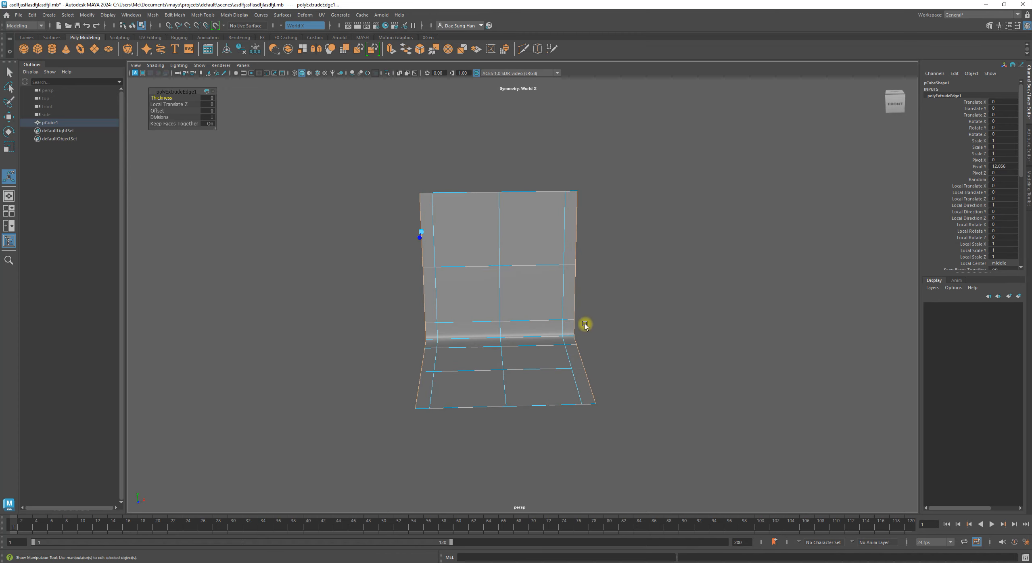
alt+middle_drag(578, 321, 555, 269)
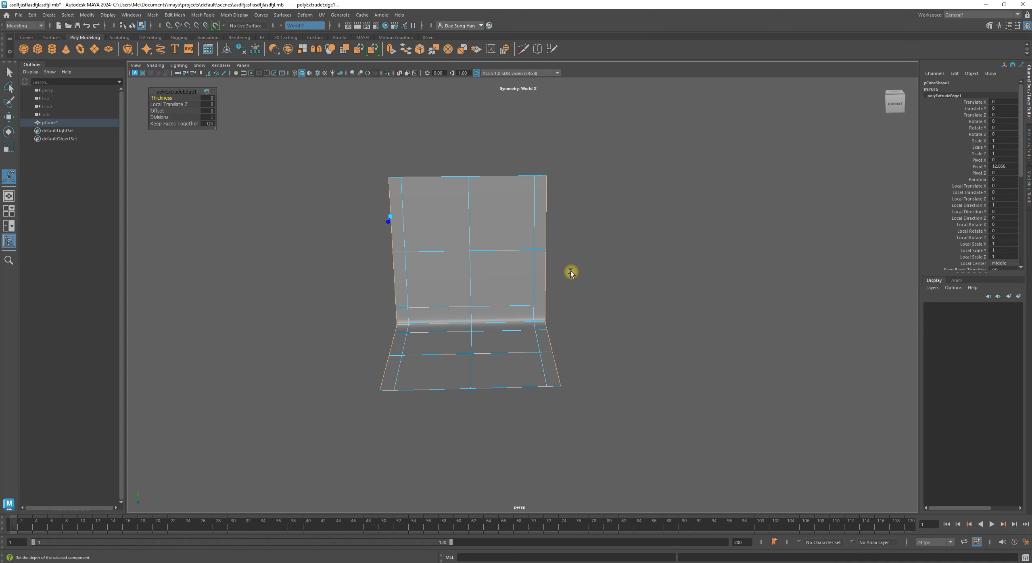
key(w)
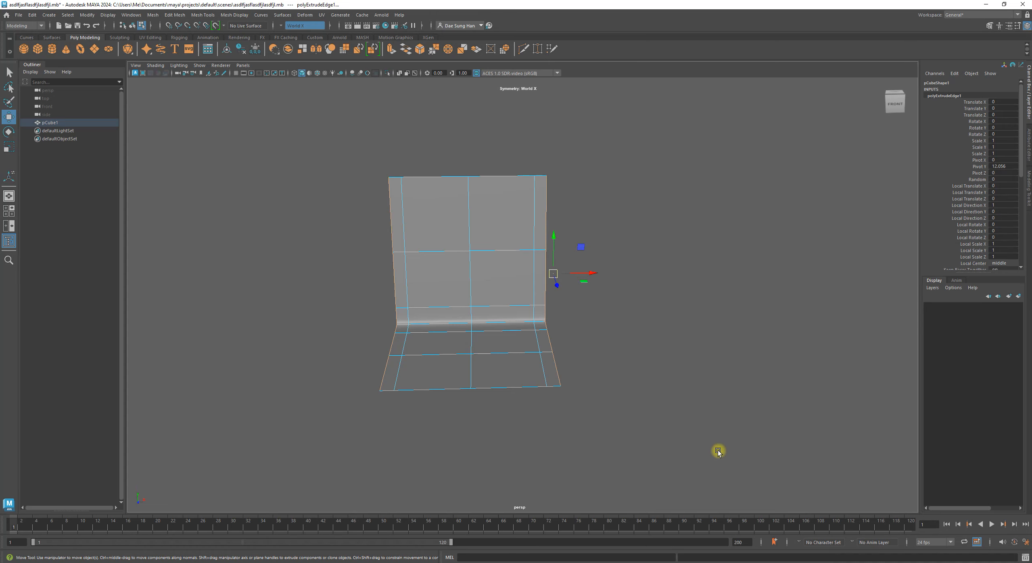
alt+drag(674, 405, 634, 326)
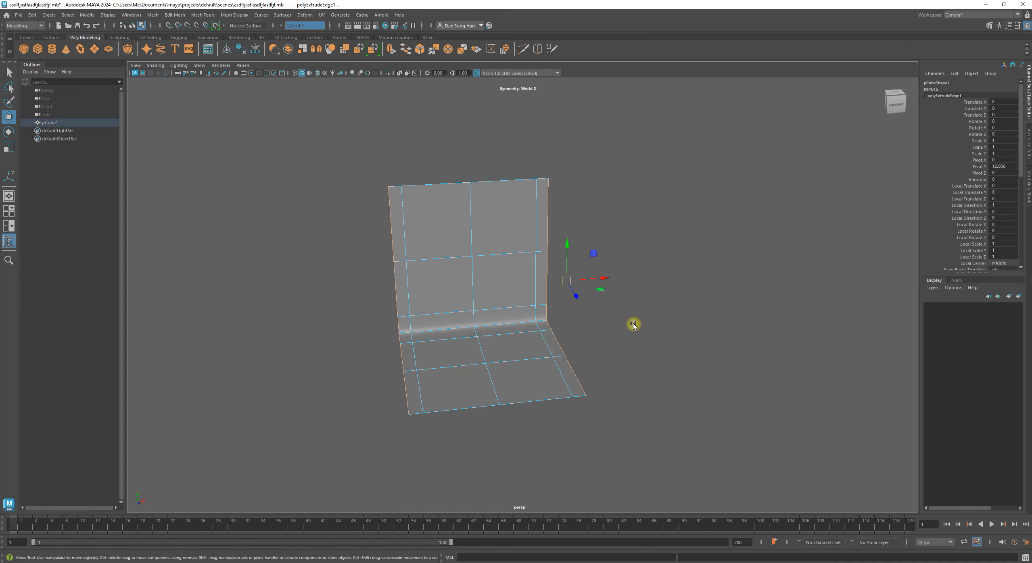
key(3)
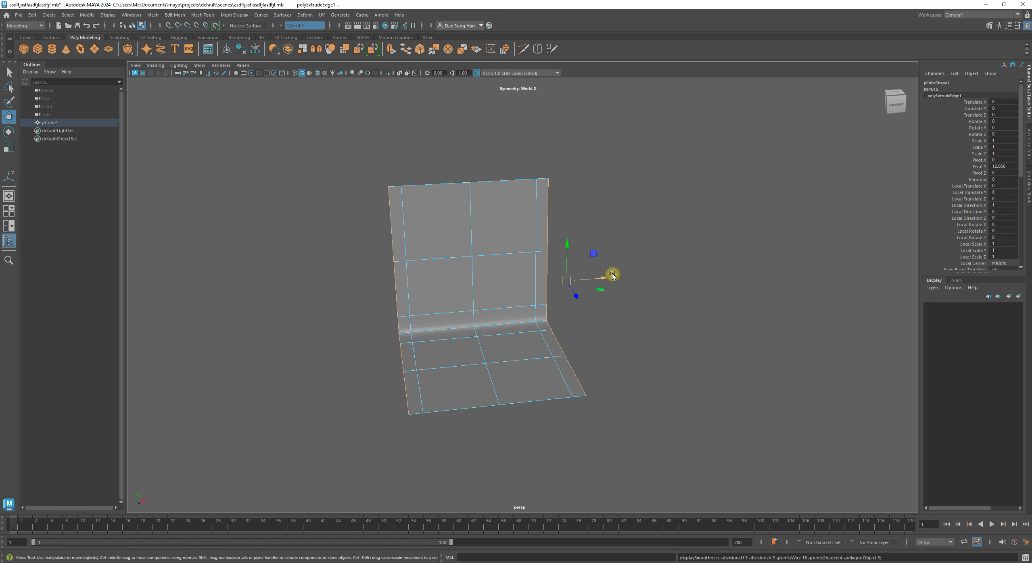
drag(609, 278, 687, 283)
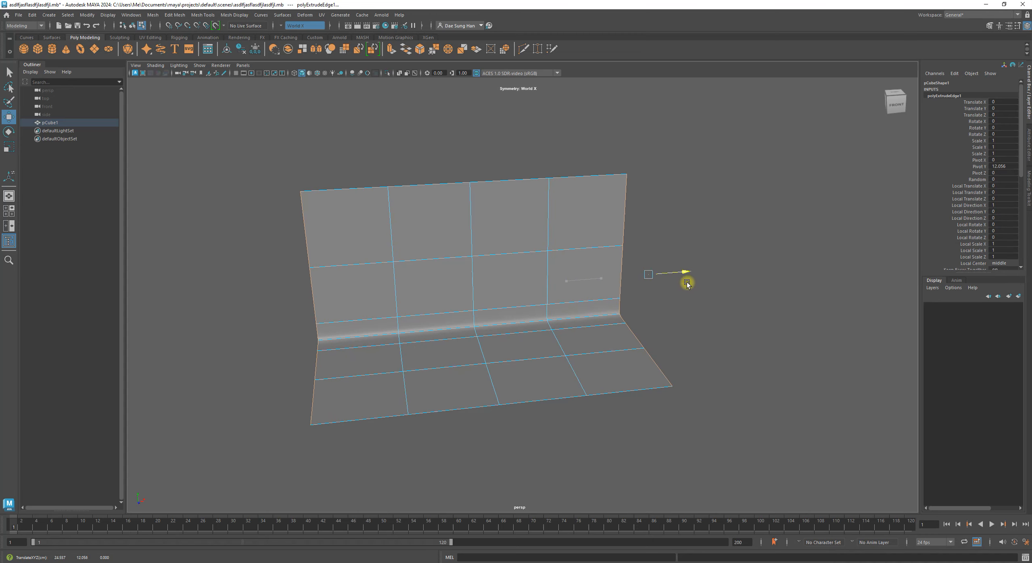
Step: Examine the widened backdrop with and without smooth mesh preview, and clear the edge selection
alt+drag(784, 309, 755, 320)
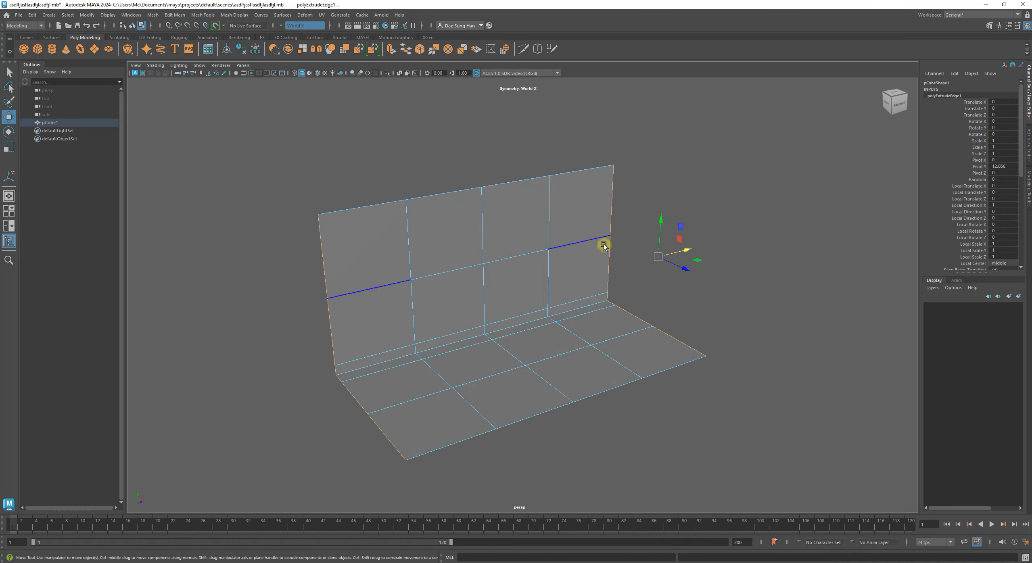
key(3)
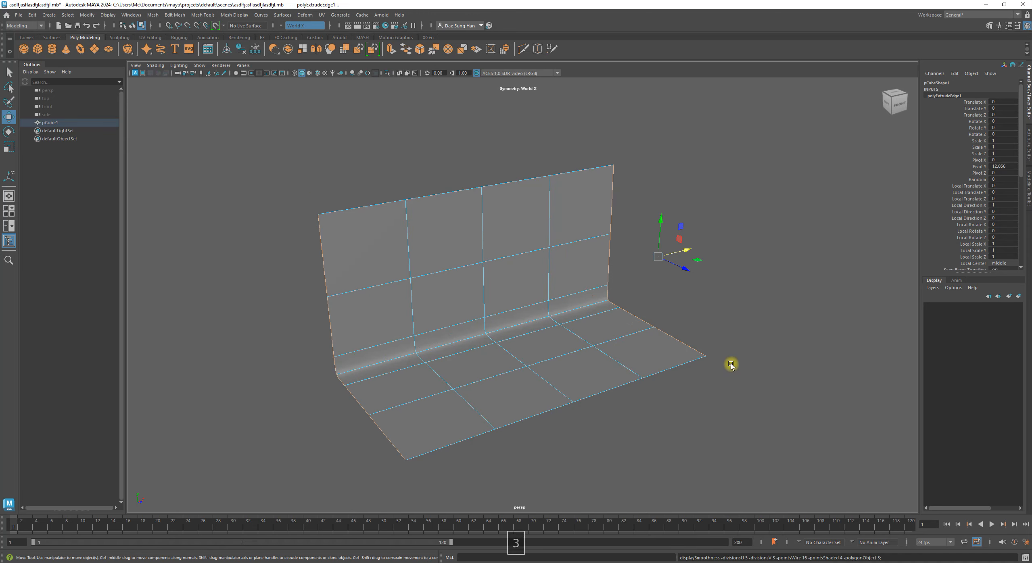
alt+drag(730, 362, 659, 369)
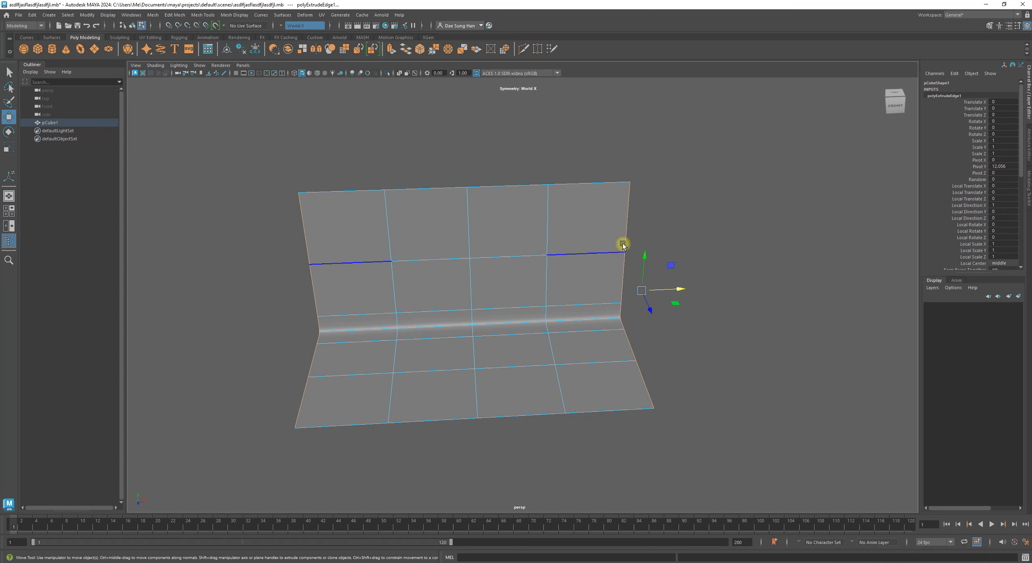
click(845, 327)
alt+drag(821, 343, 574, 295)
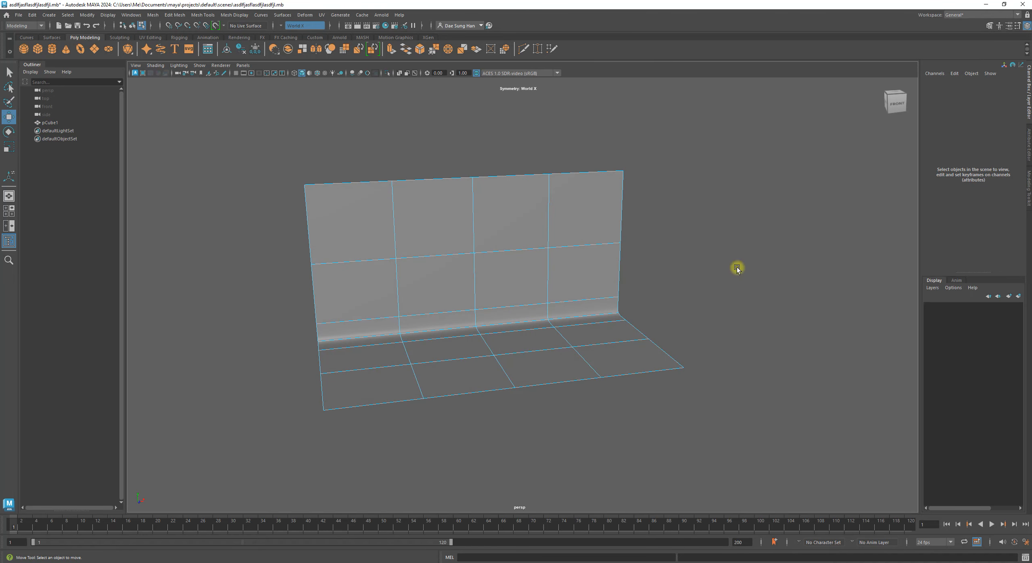
alt+drag(606, 256, 574, 267)
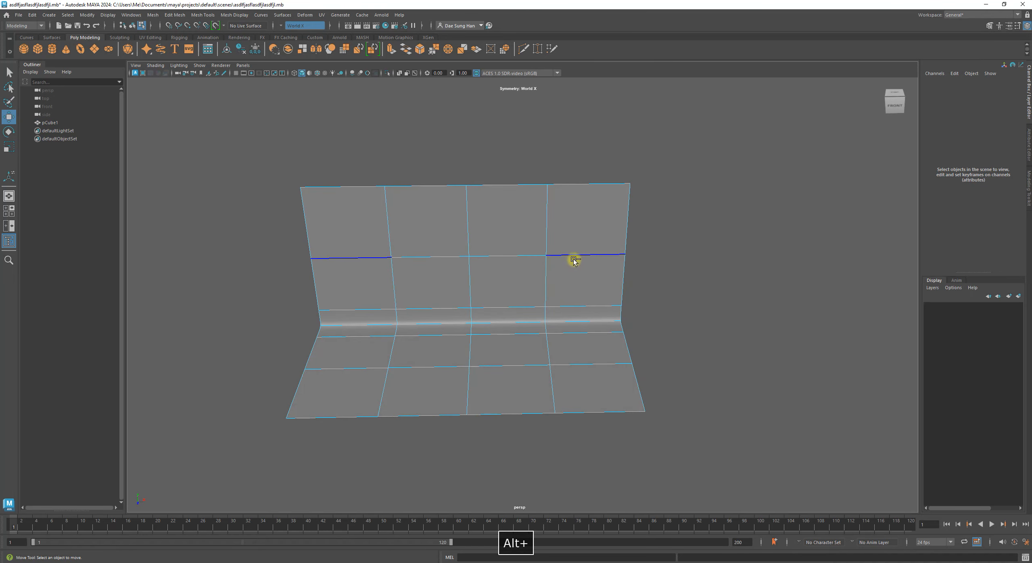
Step: Restore the side border edge selection and undo the outward move of both extruded borders
key(ctrl+z)
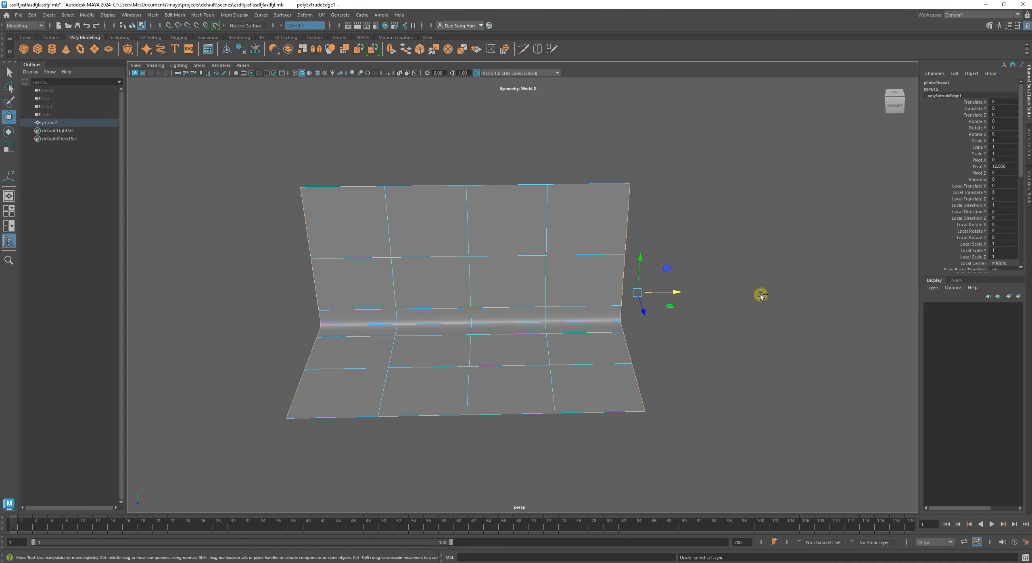
scroll(1007, 203, down, 6)
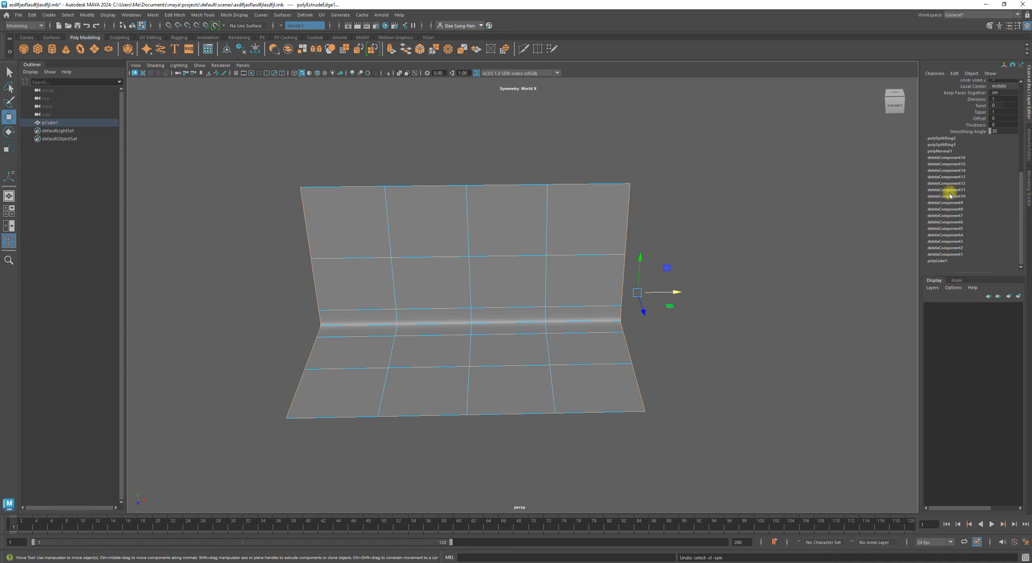
scroll(952, 213, up, 6)
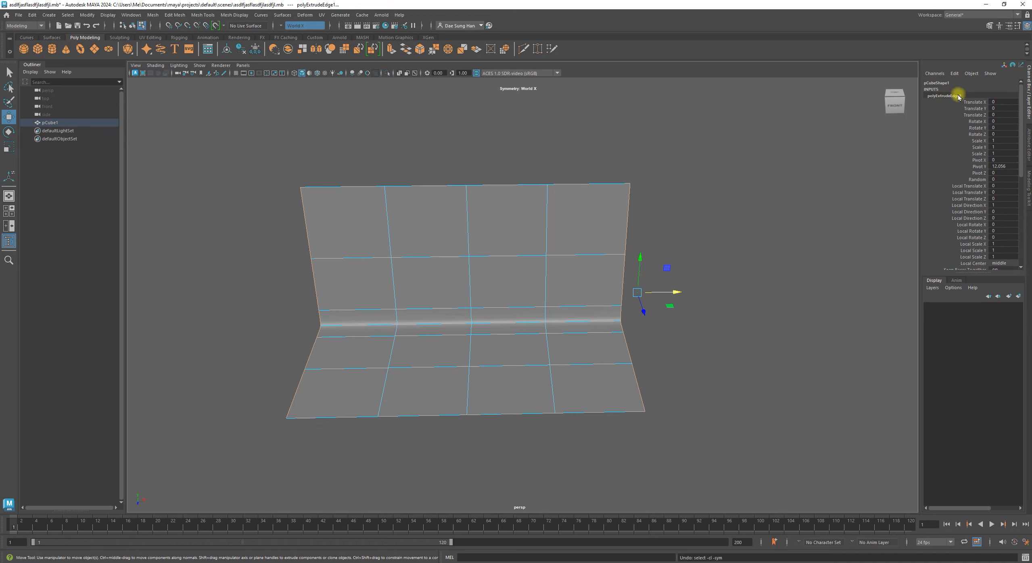
mouse_move(706, 181)
alt+middle_down()
mouse_move(716, 203)
mouse_move(701, 217)
mouse_move(695, 196)
alt+middle_up()
key(ctrl+z)
key(ctrl+z)
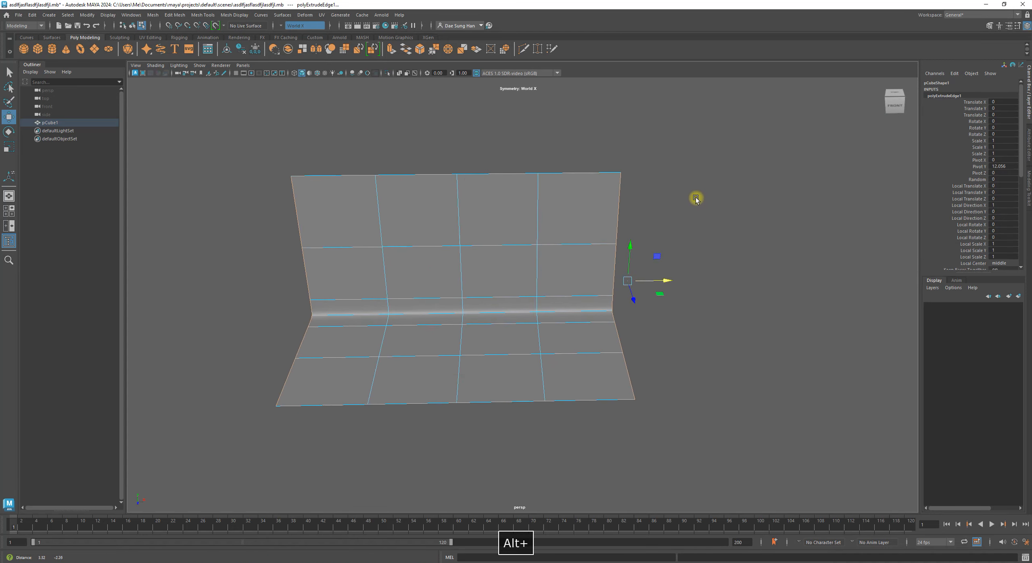
key(ctrl+z)
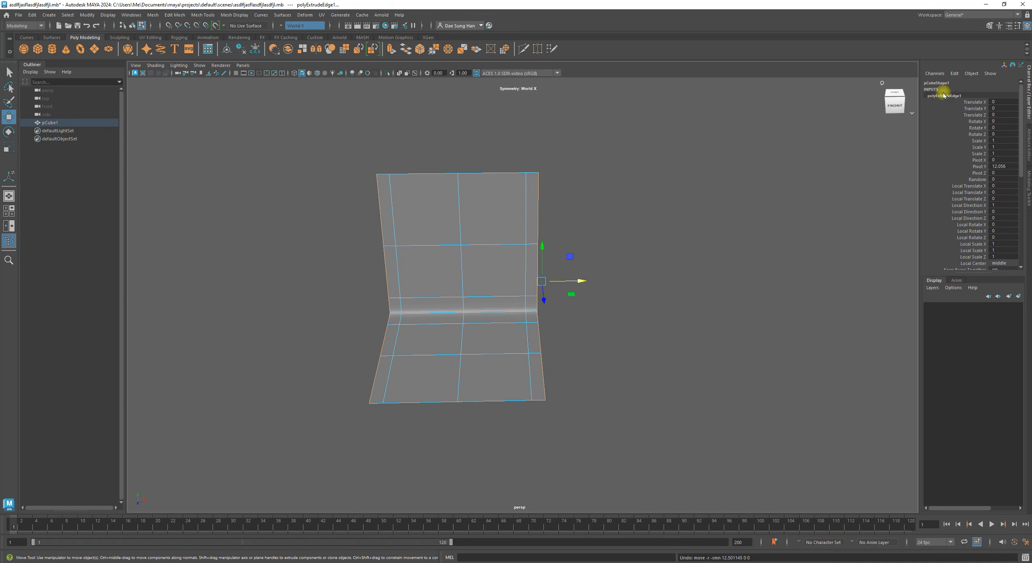
Step: Enlarge the channel list to view all edge extrusion attributes and examine the extruded side borders in smooth mesh preview
drag(972, 273, 949, 374)
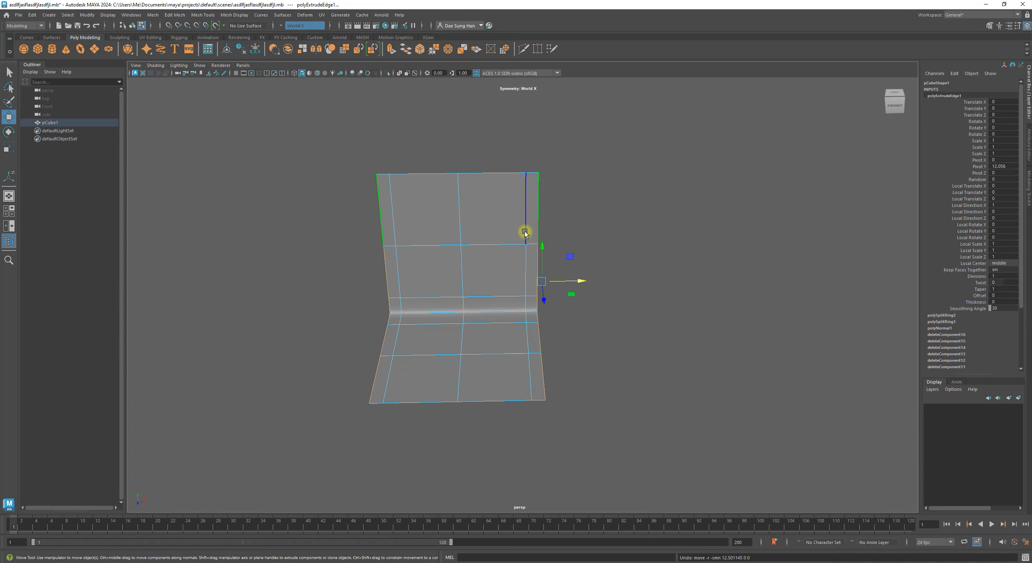
alt+right_drag(544, 209, 648, 218)
alt+middle_drag(563, 188, 694, 198)
alt+drag(693, 199, 666, 194)
alt+middle_drag(671, 187, 626, 187)
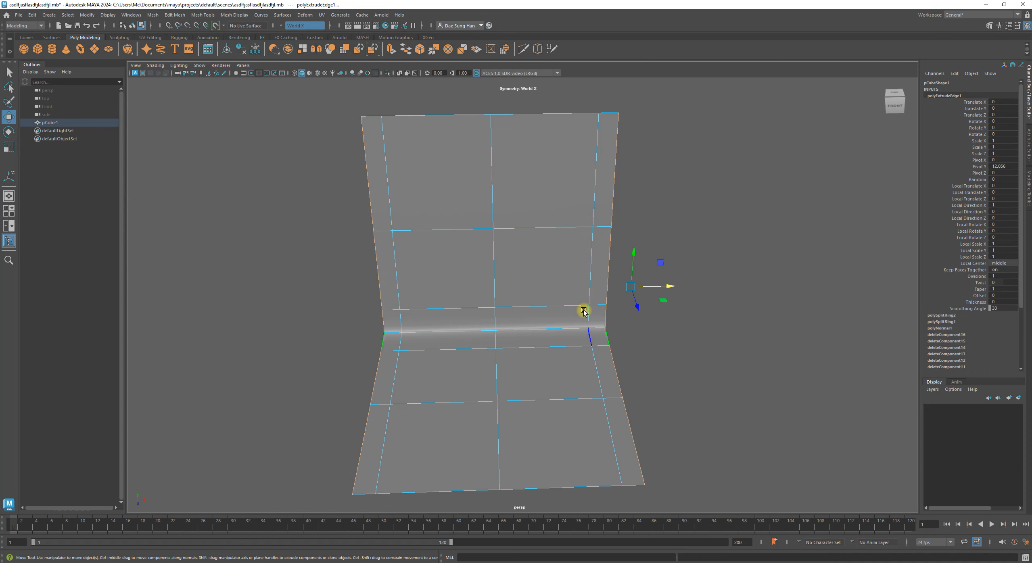
alt+right_drag(592, 364, 629, 295)
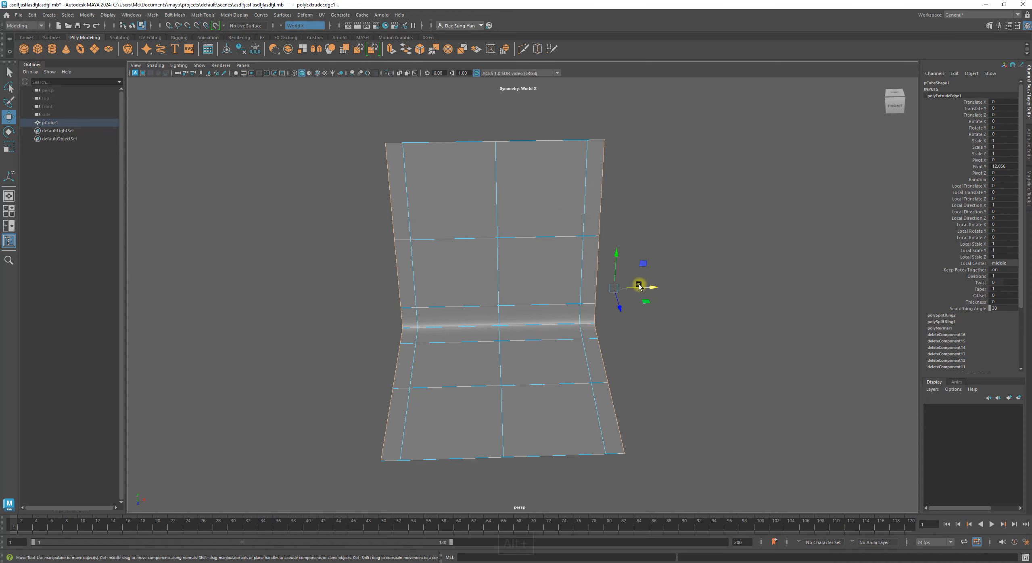
alt+middle_drag(622, 291, 640, 282)
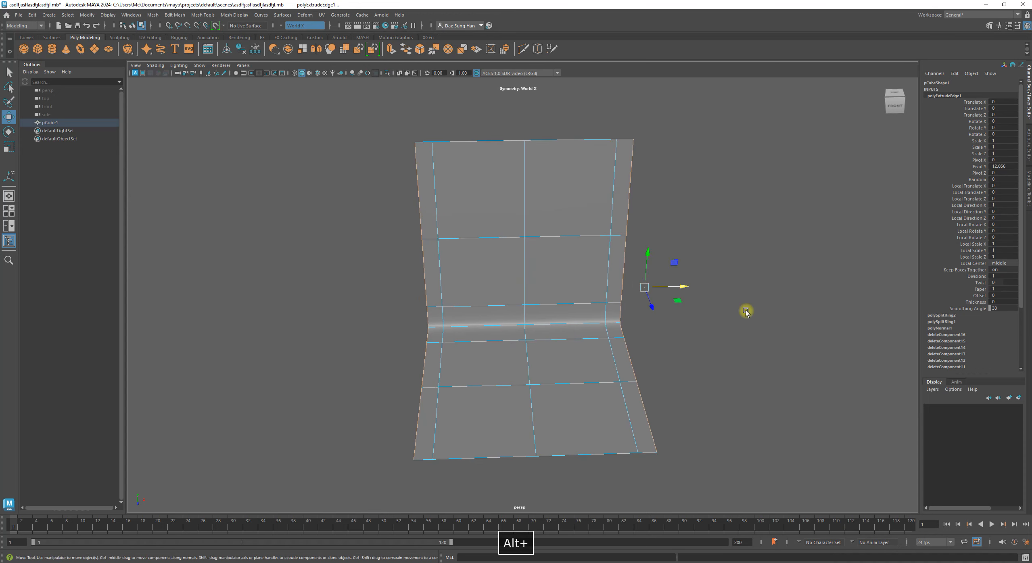
Step: Undo the edge extrusion of both side borders, keeping the border edges selected
key(ctrl+z)
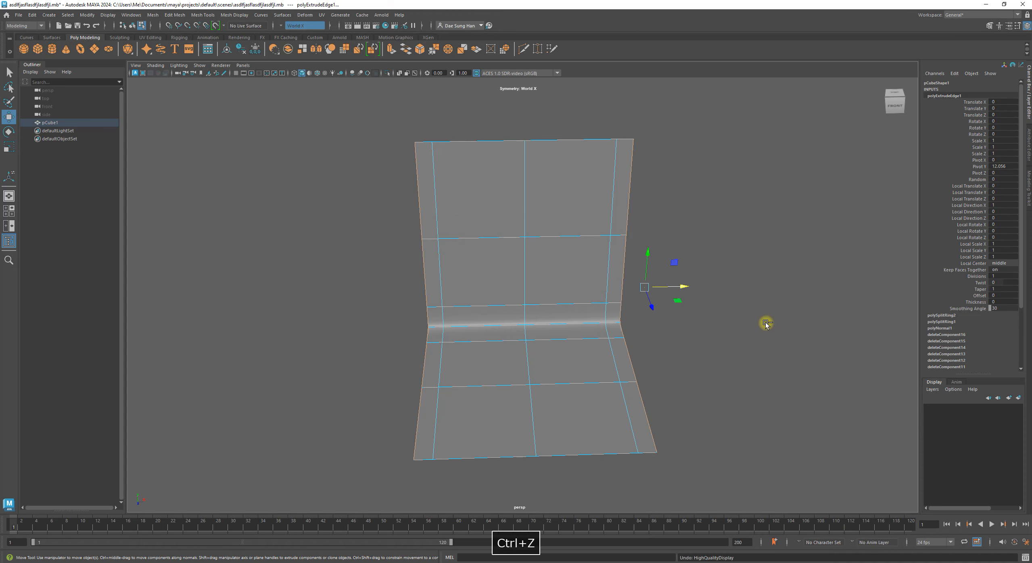
alt+drag(765, 321, 749, 322)
key(ctrl+z)
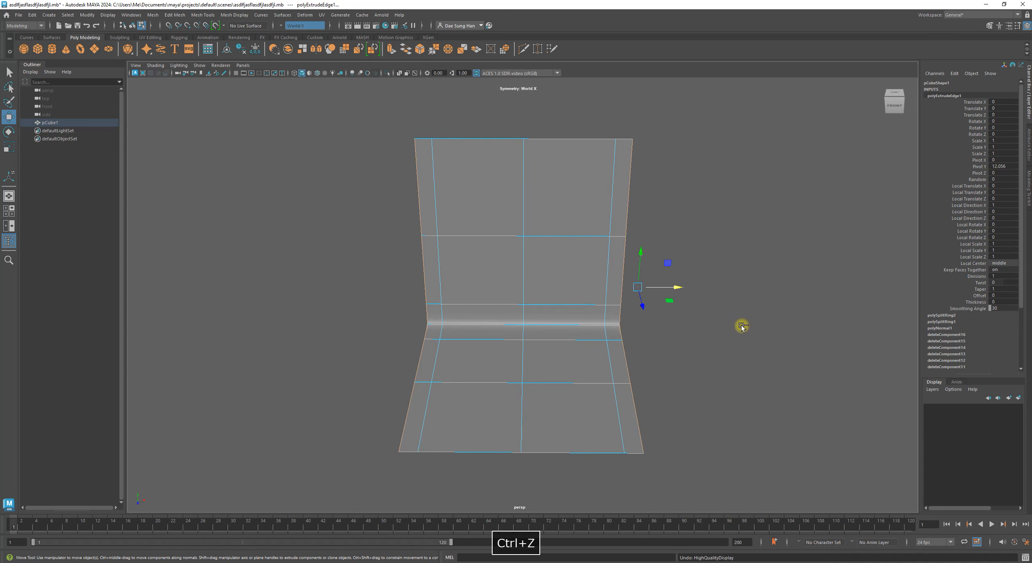
key(ctrl+z)
alt+middle_drag(718, 307, 733, 304)
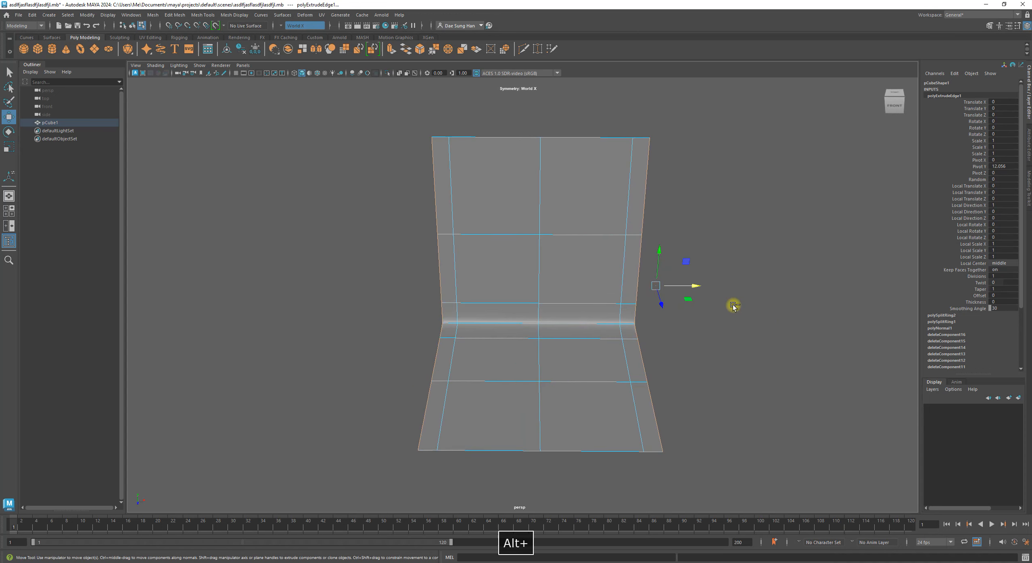
key(ctrl+z)
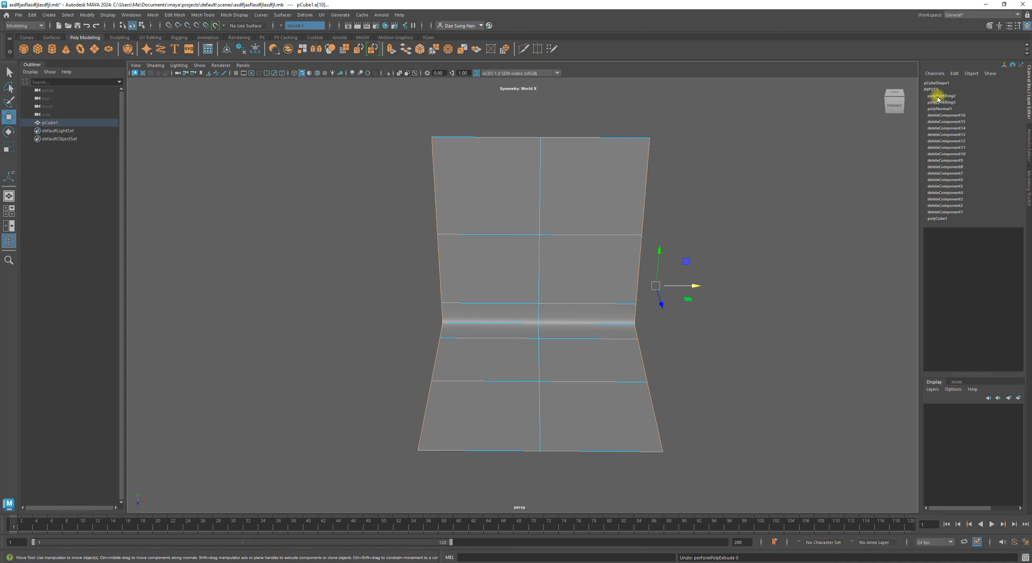
Step: Turn off smooth mesh preview and examine the original backdrop mesh with its side border edges selected
alt+drag(717, 329, 629, 309)
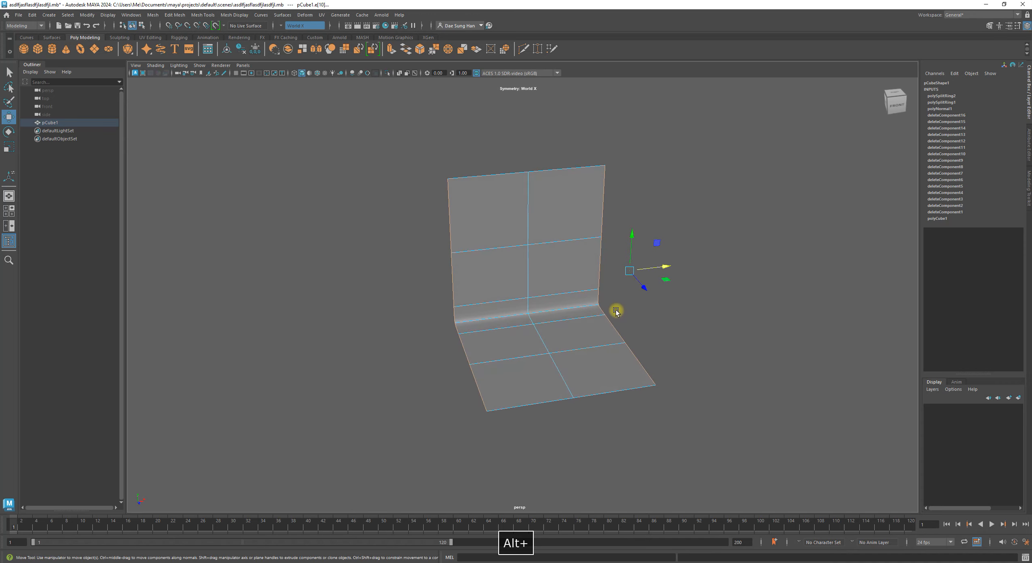
key(1)
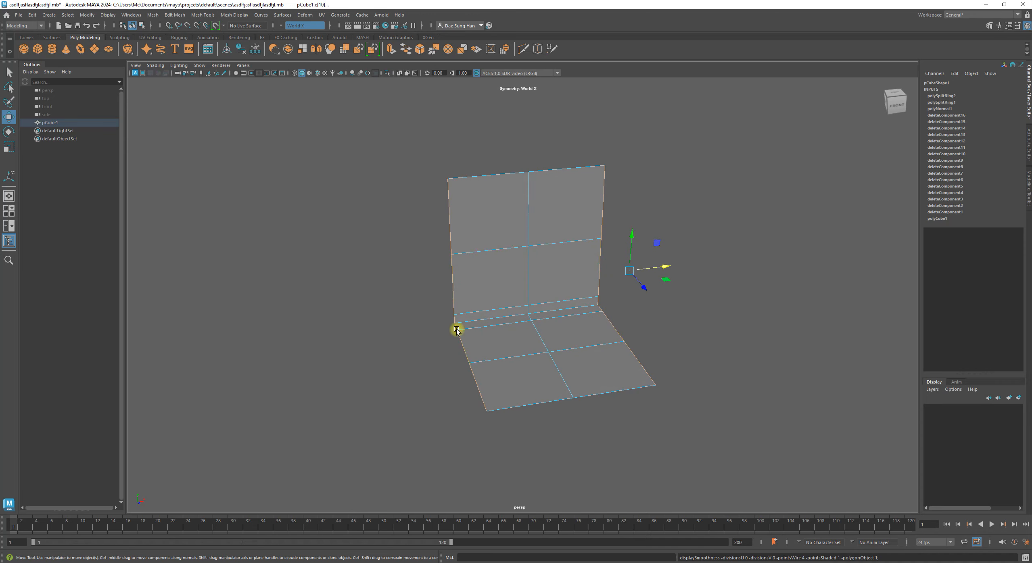
mouse_move(774, 318)
alt+mouse_down()
mouse_move(756, 320)
mouse_move(763, 311)
alt+mouse_up()
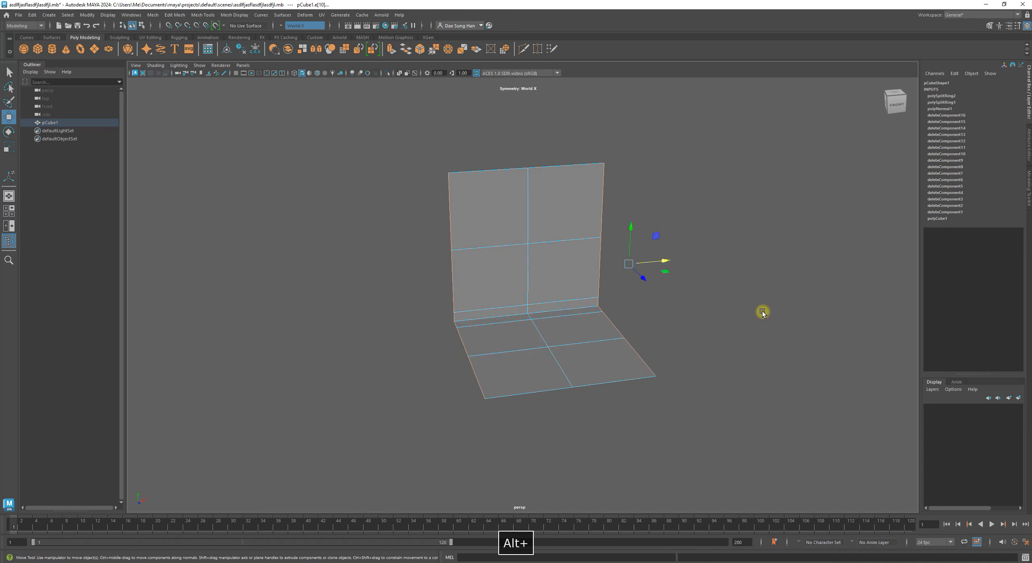
alt+middle_drag(690, 272, 629, 306)
alt+right_drag(629, 306, 655, 334)
alt+middle_drag(654, 329, 683, 305)
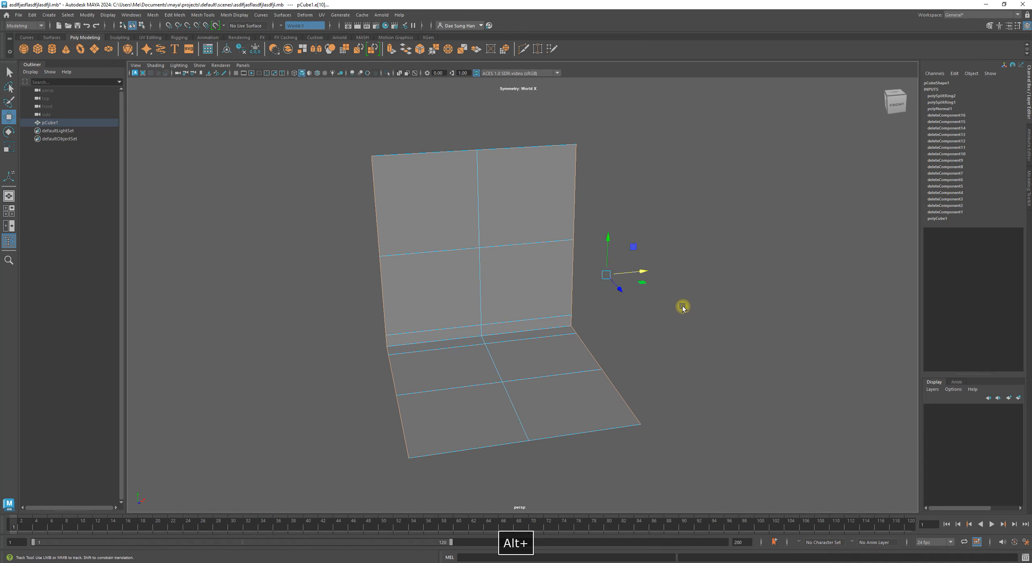
alt+drag(682, 314, 684, 307)
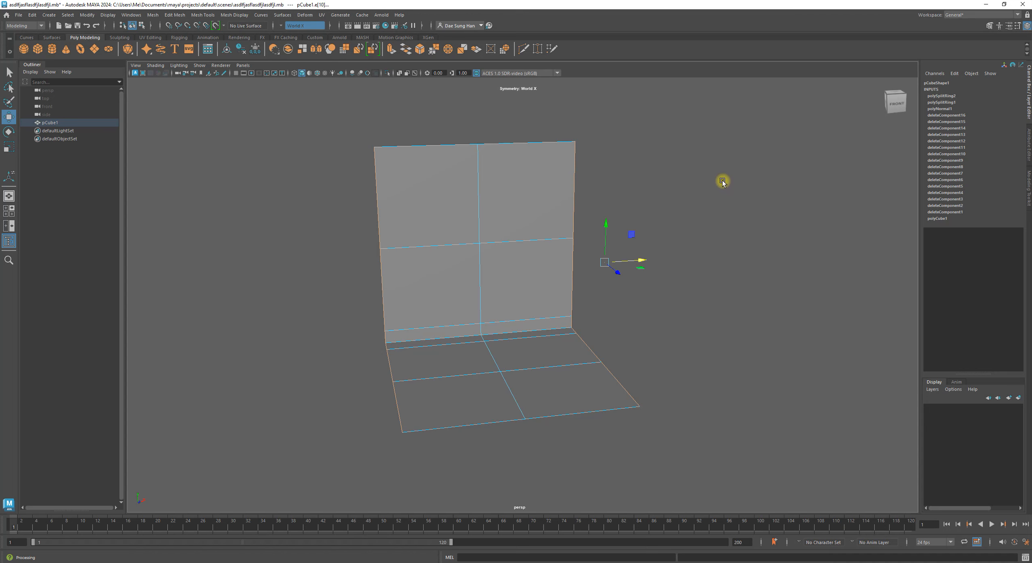
alt+middle_drag(621, 248, 594, 246)
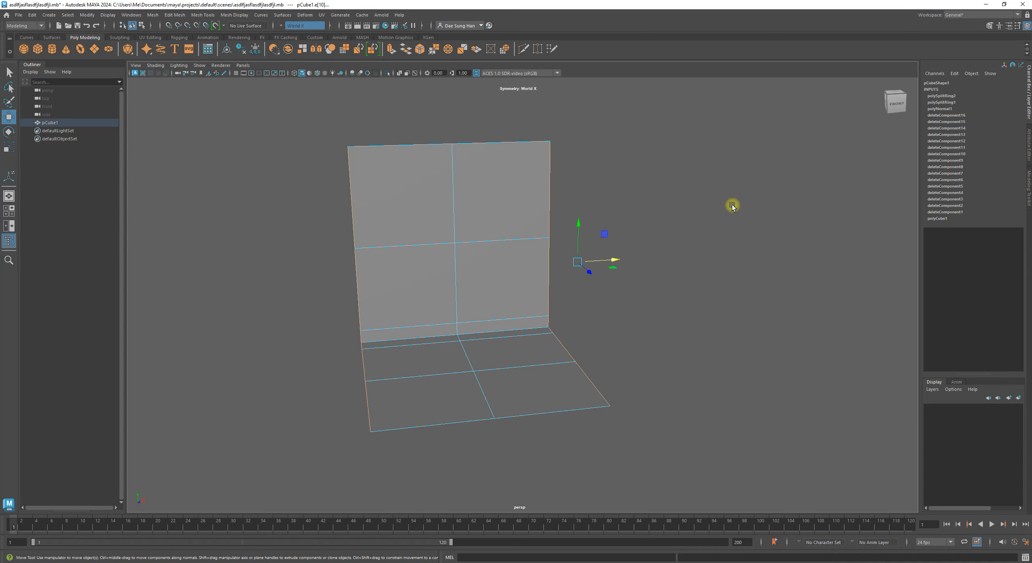
alt+middle_drag(721, 205, 608, 212)
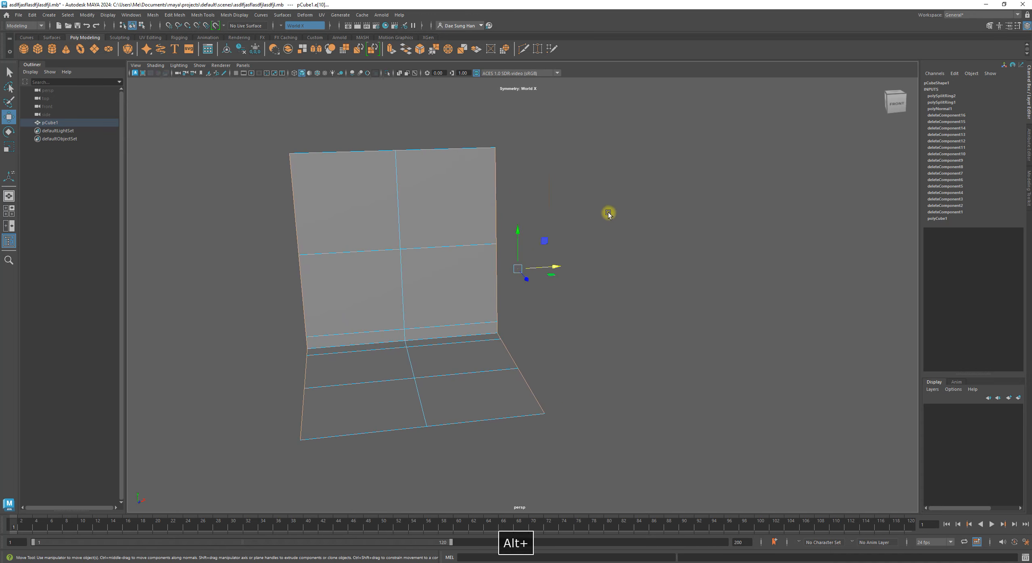
Step: Extrude both side border edges in place with zero thickness and offset, and switch to the Move tool
shift+right_click(573, 179)
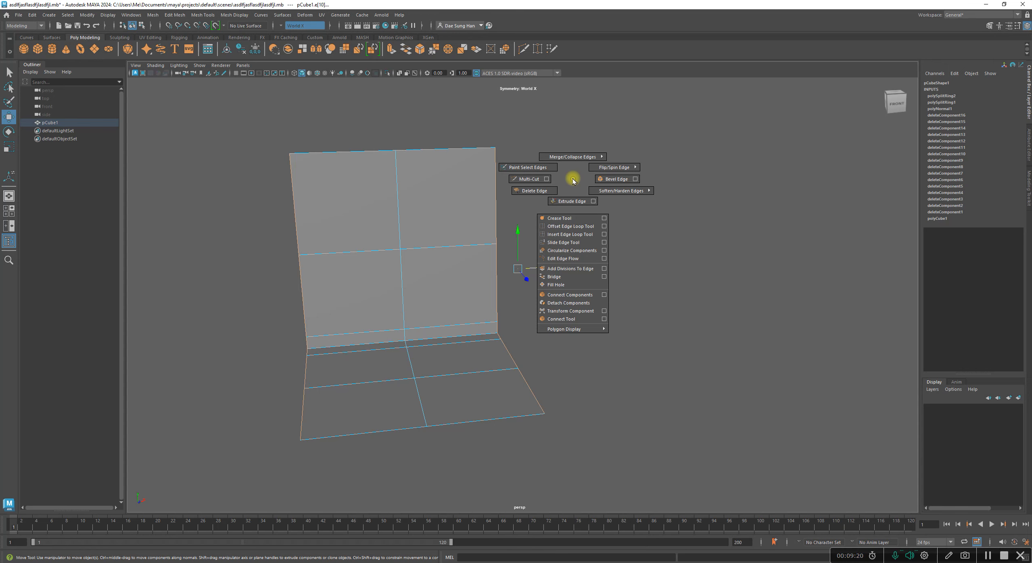
click(574, 202)
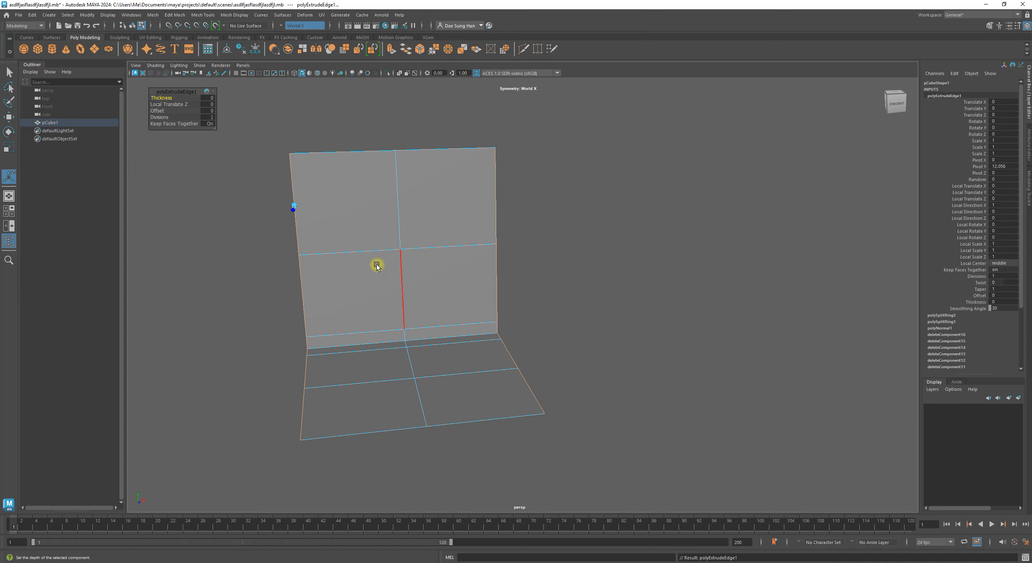
alt+drag(329, 249, 364, 247)
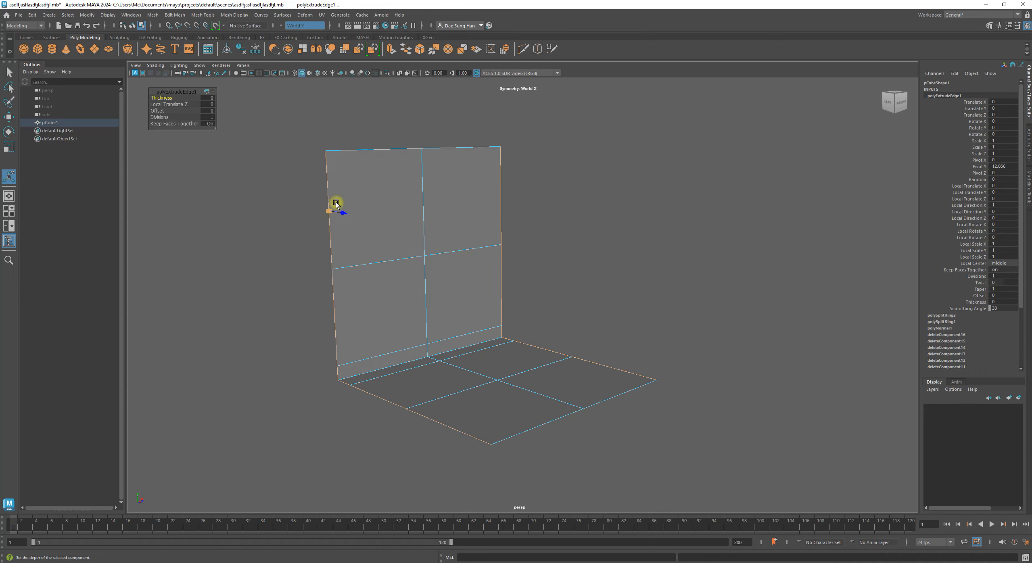
mouse_move(327, 200)
alt+mouse_down()
mouse_move(320, 224)
mouse_move(322, 191)
alt+mouse_up()
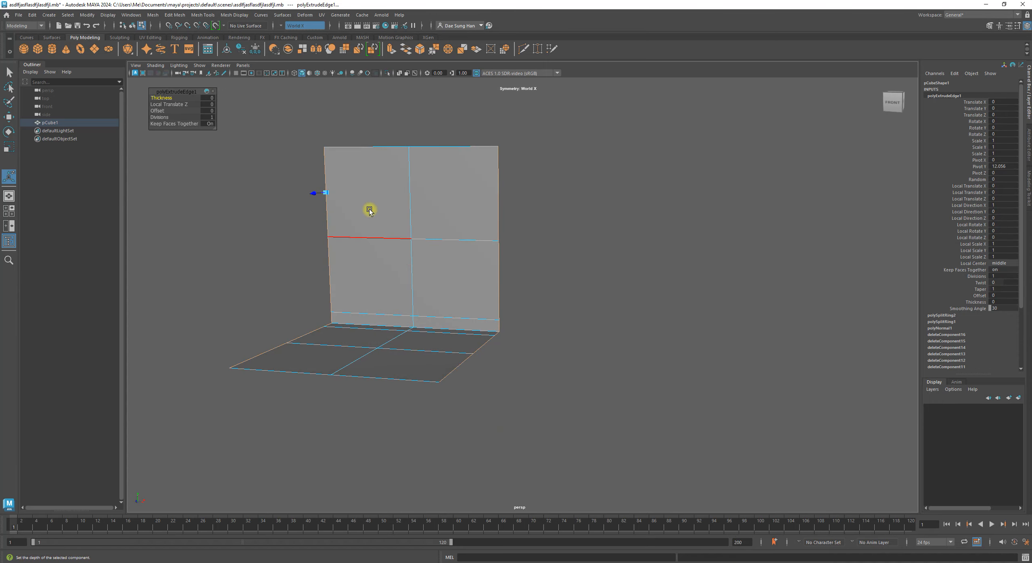
key(w)
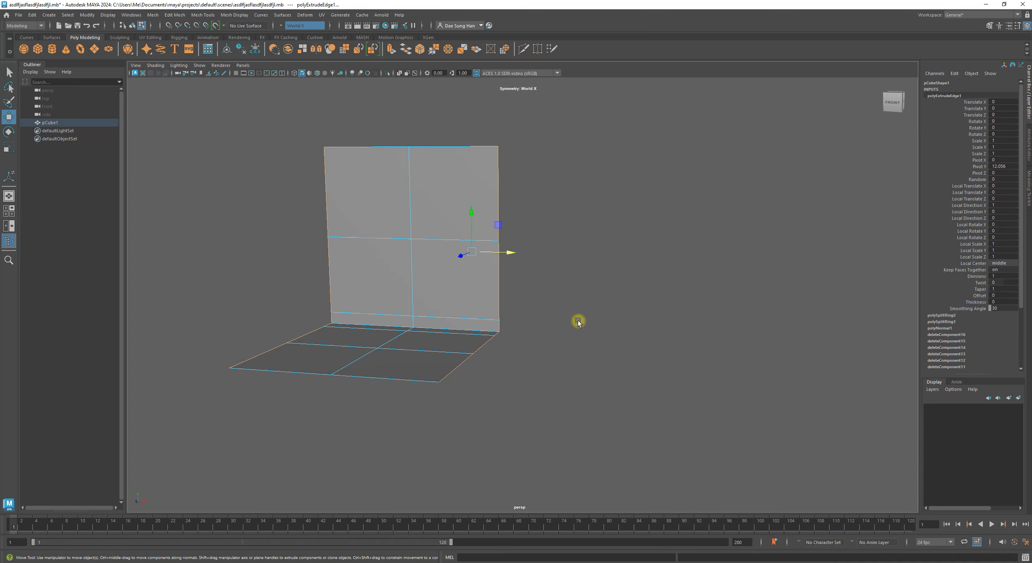
Step: Examine the unmoved extruded side borders from several angles and clear the edge selection
alt+drag(578, 318, 614, 306)
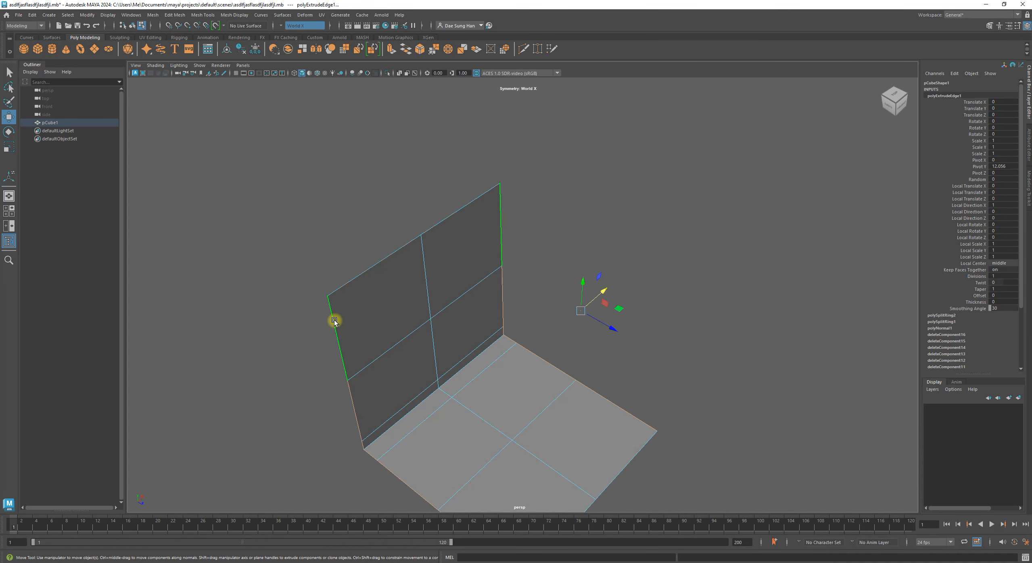
alt+drag(593, 304, 731, 272)
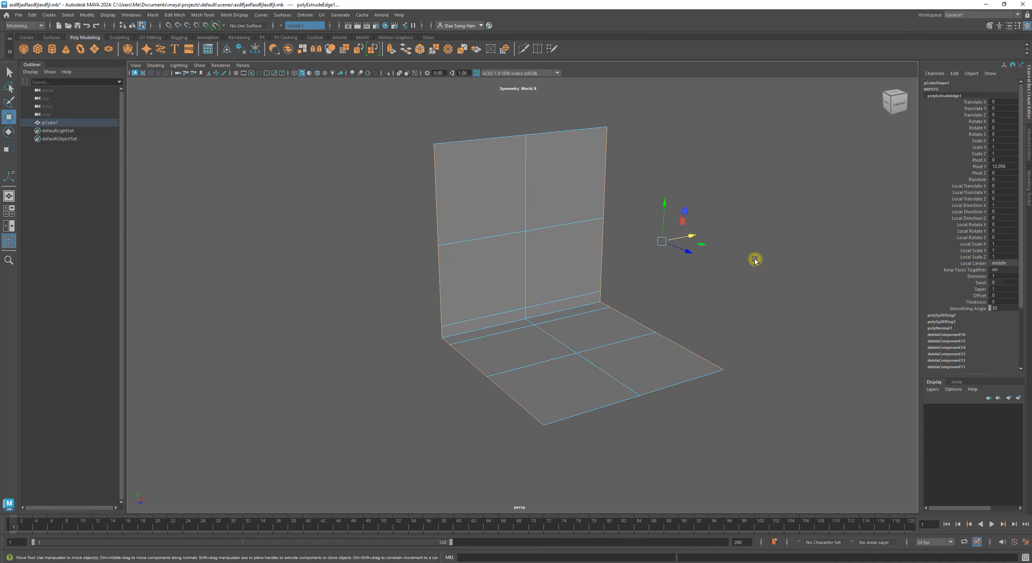
alt+middle_drag(754, 239, 620, 269)
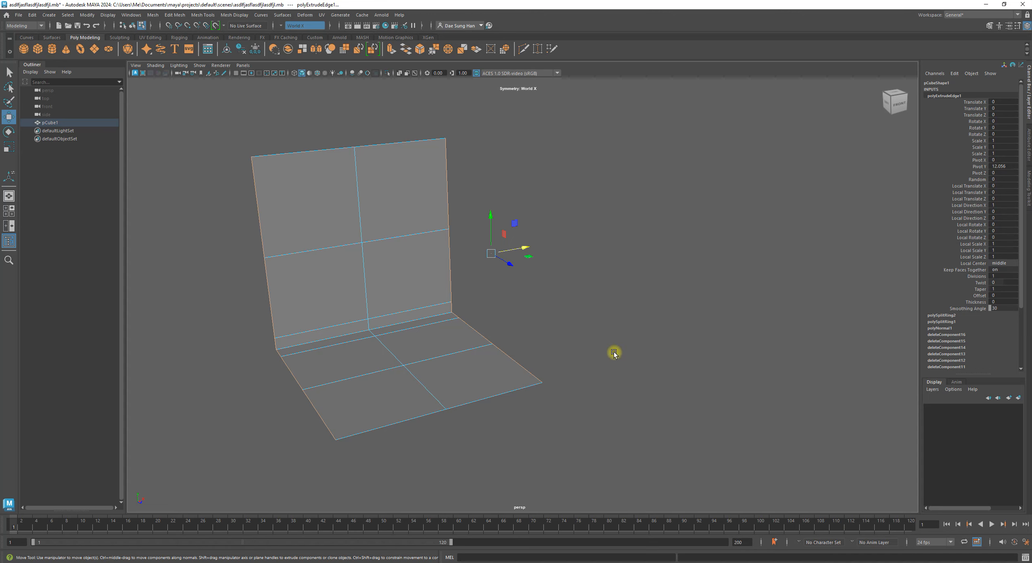
click(576, 258)
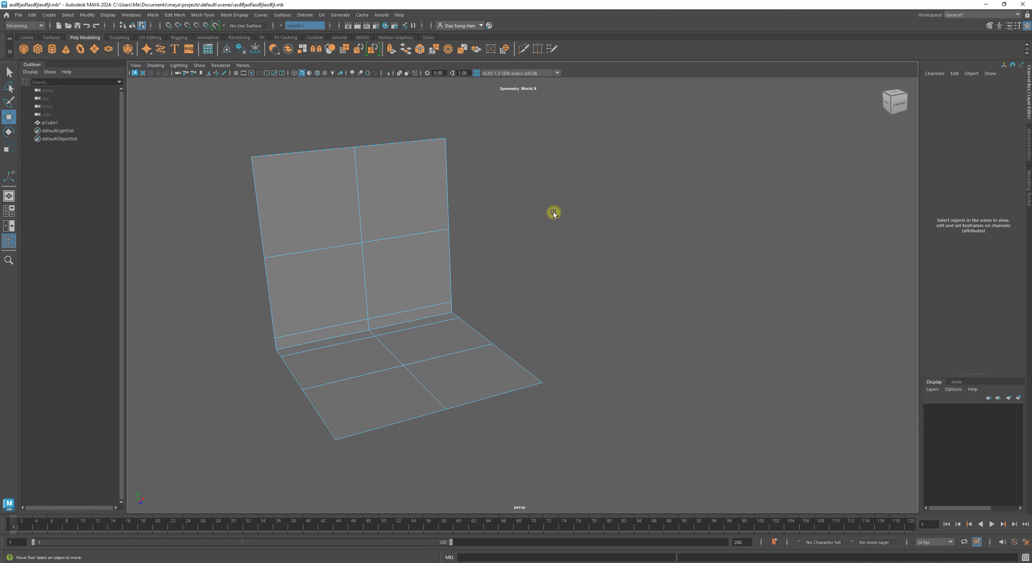
alt+drag(483, 296, 646, 262)
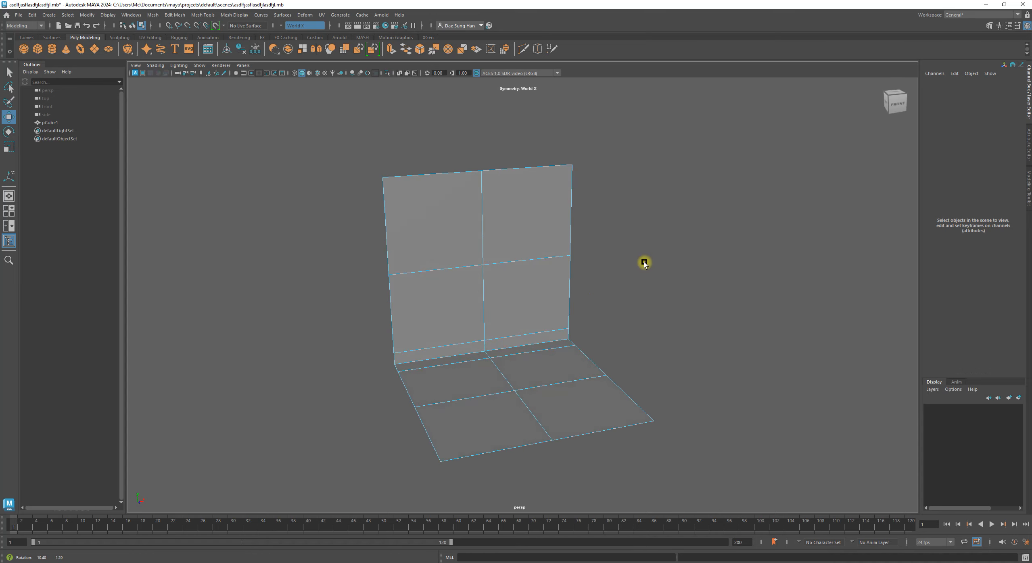
alt+drag(581, 281, 607, 288)
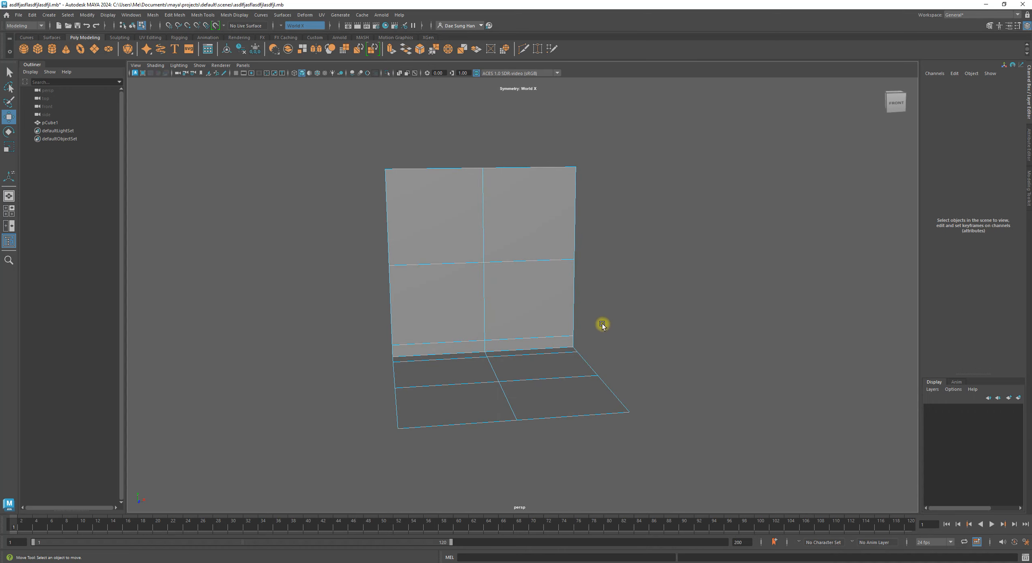
Step: Turn on smooth mesh preview and inspect the side borders and upper corner of the back wall for extra edges
key(3)
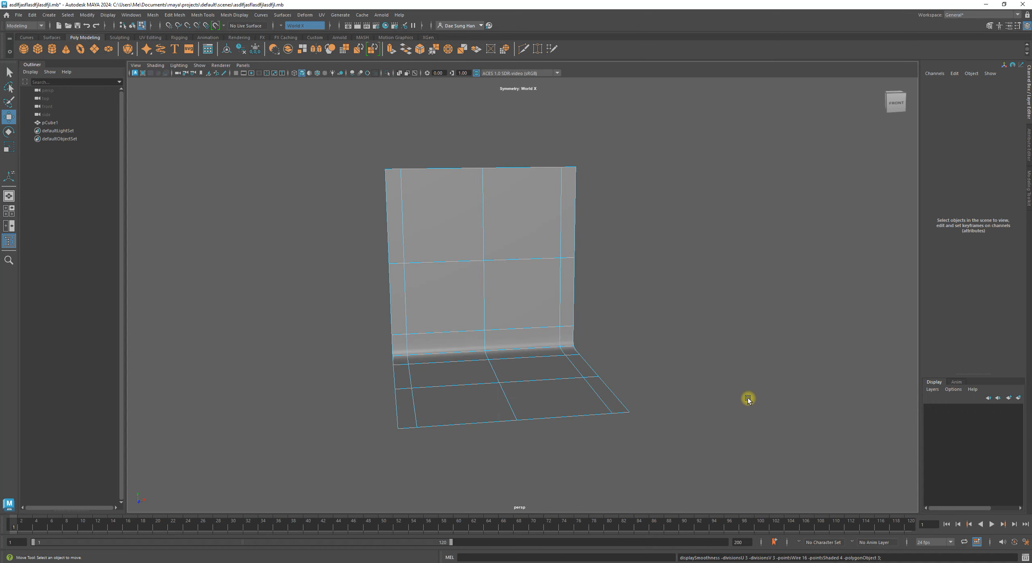
alt+middle_drag(623, 284, 604, 295)
alt+right_drag(430, 234, 552, 260)
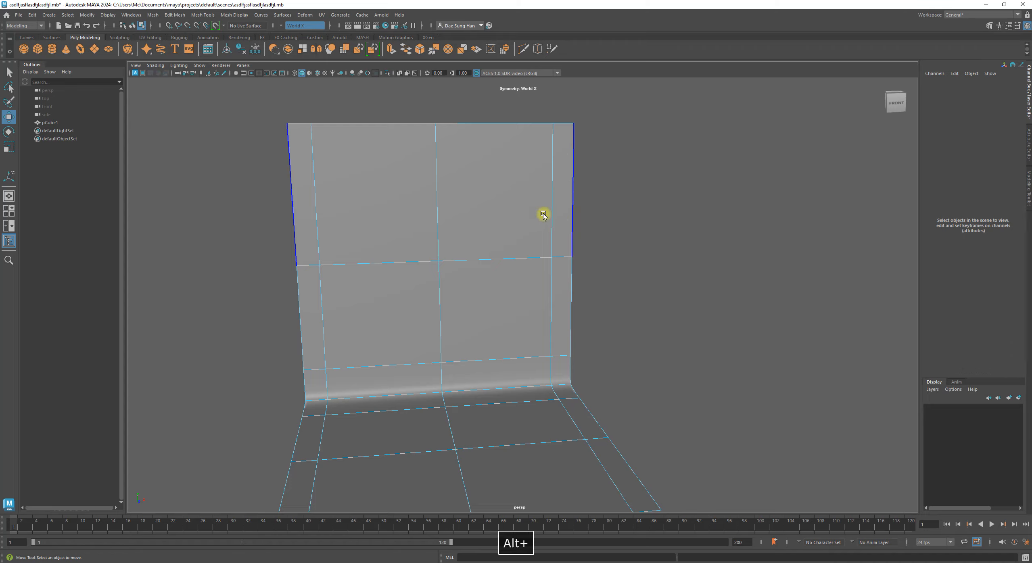
alt+middle_drag(544, 214, 514, 283)
alt+right_drag(514, 283, 580, 212)
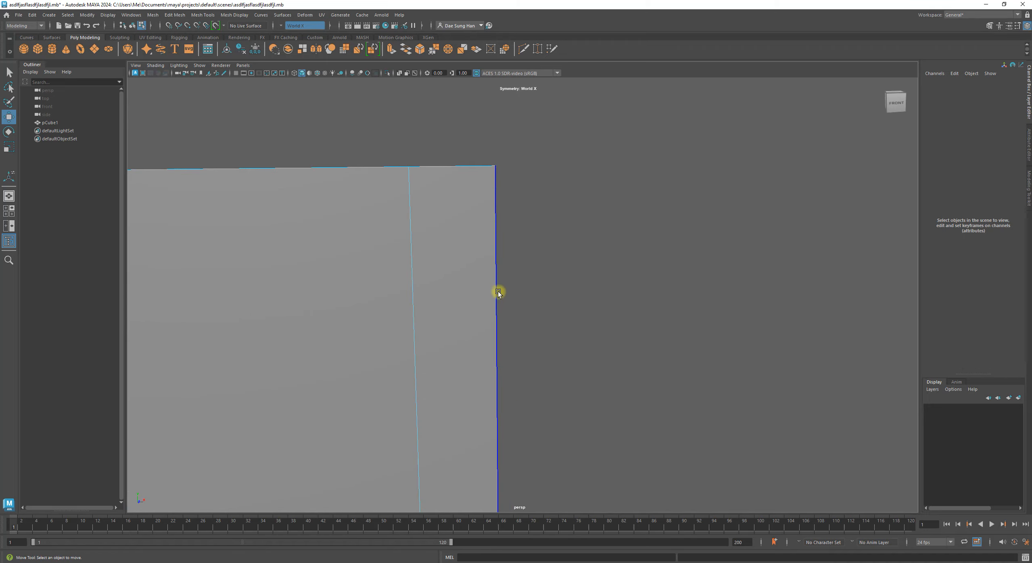
alt+right_drag(688, 330, 442, 374)
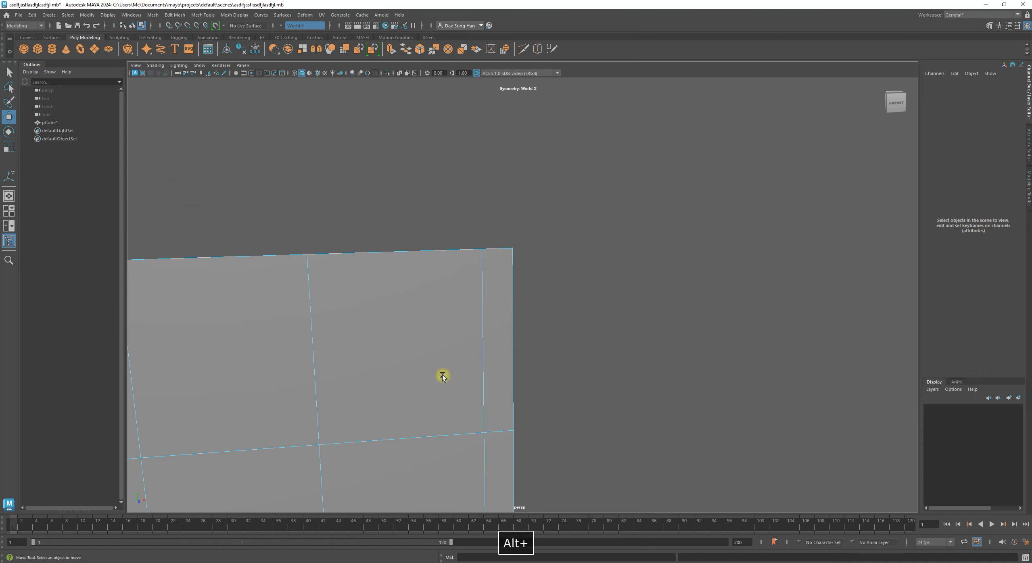
alt+middle_drag(540, 390, 676, 222)
alt+right_drag(693, 256, 447, 235)
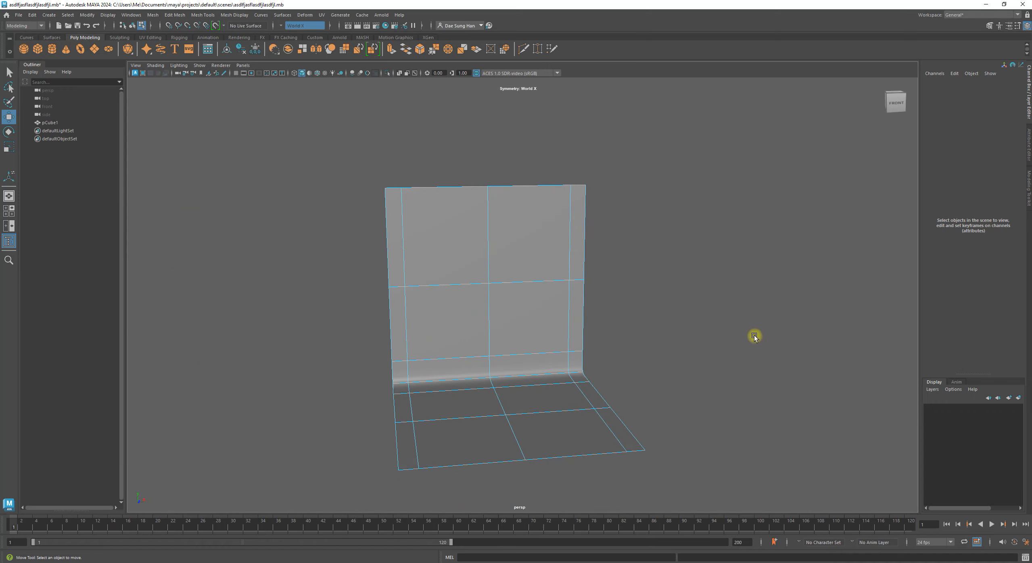
Step: Return to unsmoothed display and move the back wall's upper side border edge outward along X with symmetry
key(1)
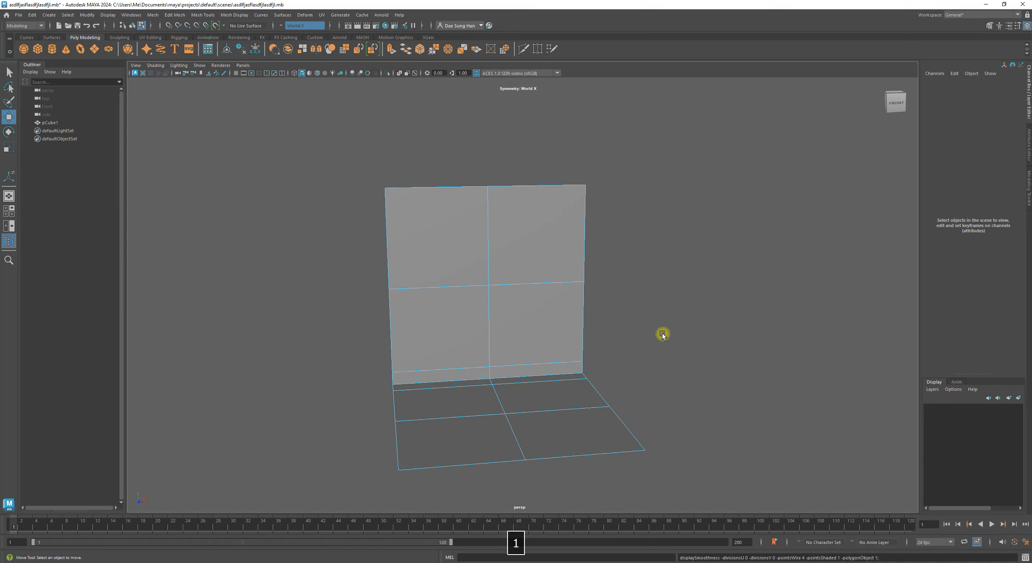
alt+drag(662, 334, 615, 284)
alt+middle_drag(554, 202, 506, 284)
alt+right_drag(506, 285, 553, 279)
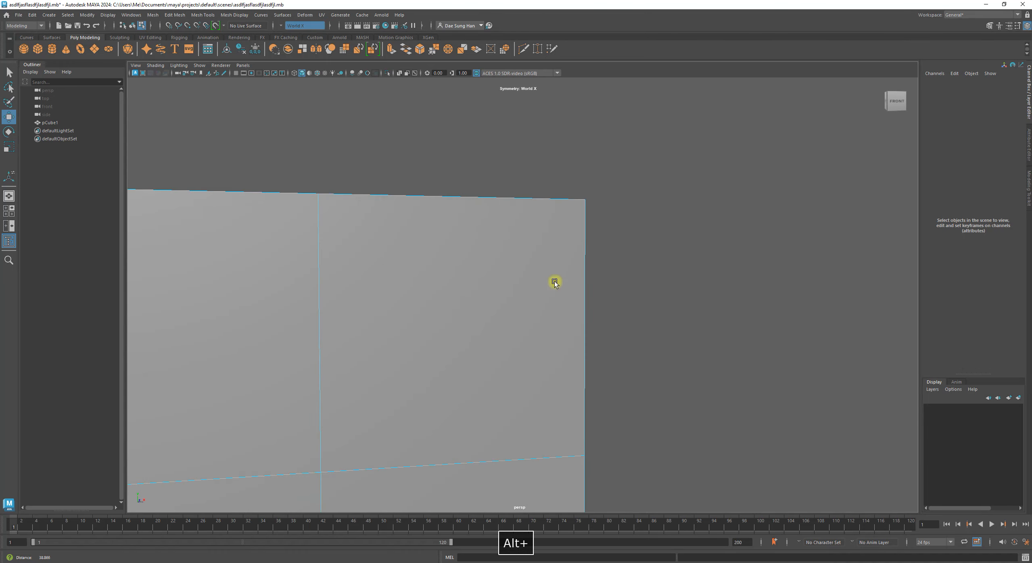
alt+drag(553, 279, 540, 209)
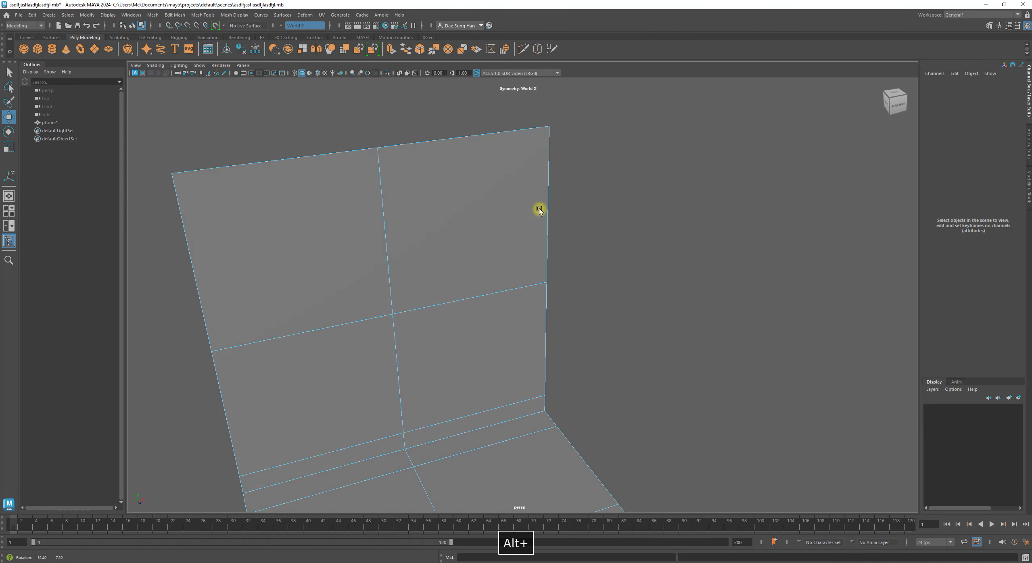
click(549, 188)
alt+drag(631, 234, 694, 212)
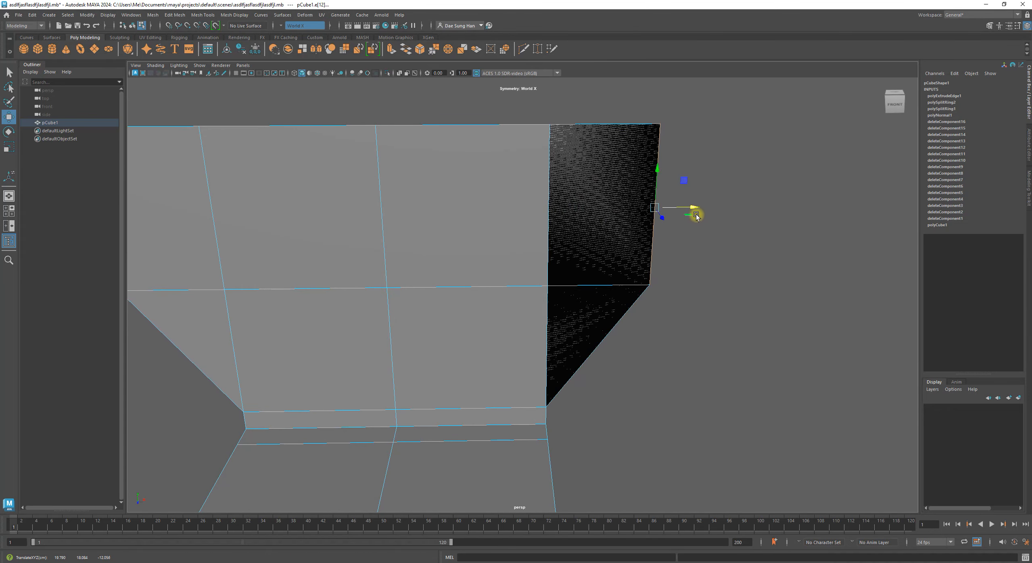
Step: Examine the faces stretched by the moved upper side border edge from several angles
alt+drag(710, 278, 608, 214)
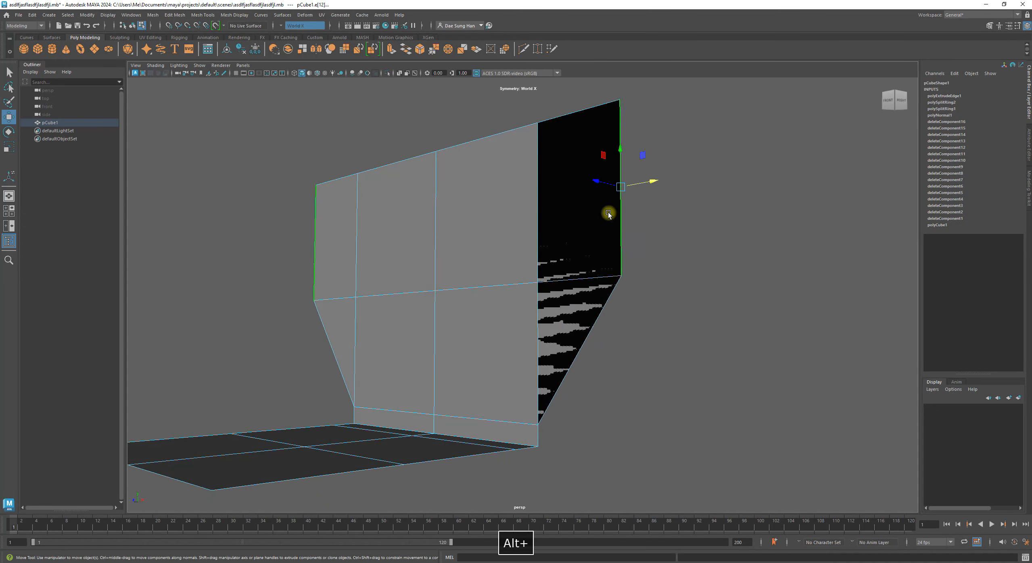
alt+drag(551, 182, 538, 277)
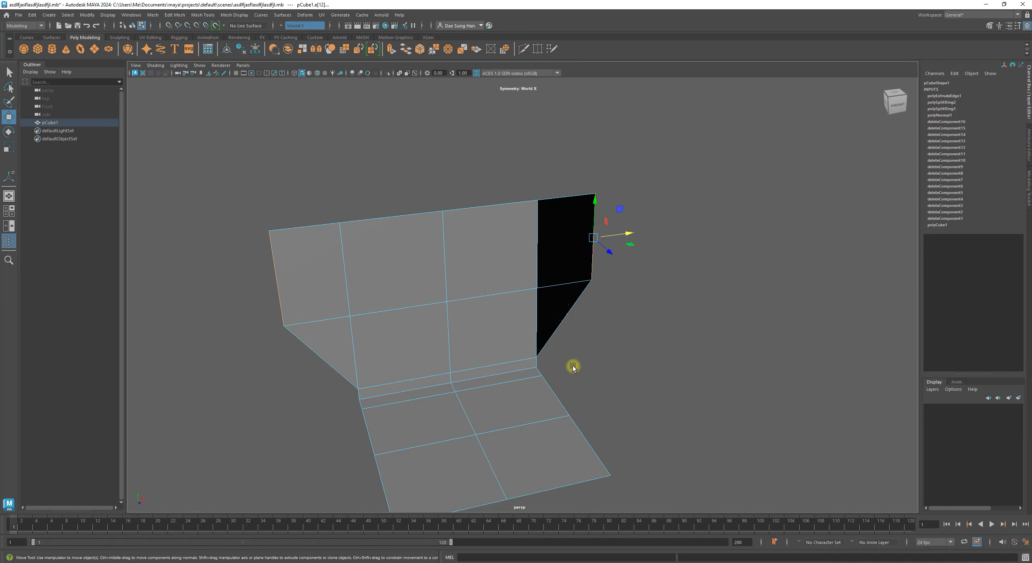
alt+drag(573, 366, 537, 343)
mouse_move(637, 241)
mouse_down()
mouse_move(678, 238)
mouse_move(606, 381)
mouse_move(601, 423)
mouse_move(626, 349)
mouse_move(588, 228)
mouse_up()
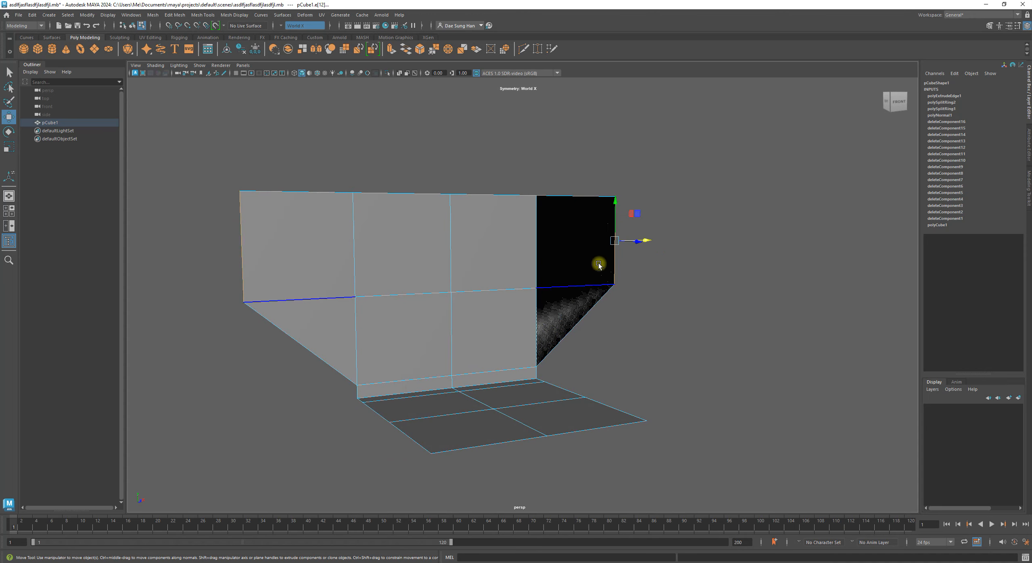
mouse_move(606, 326)
alt+mouse_down()
mouse_move(581, 314)
mouse_move(562, 344)
mouse_move(376, 304)
mouse_move(604, 307)
mouse_move(610, 326)
alt+mouse_up()
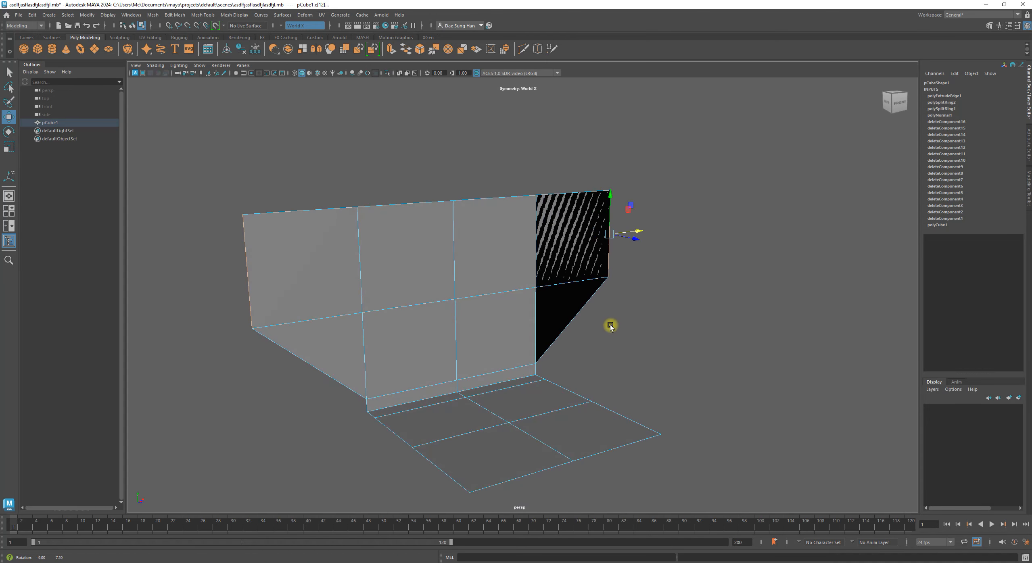
alt+drag(558, 254, 618, 245)
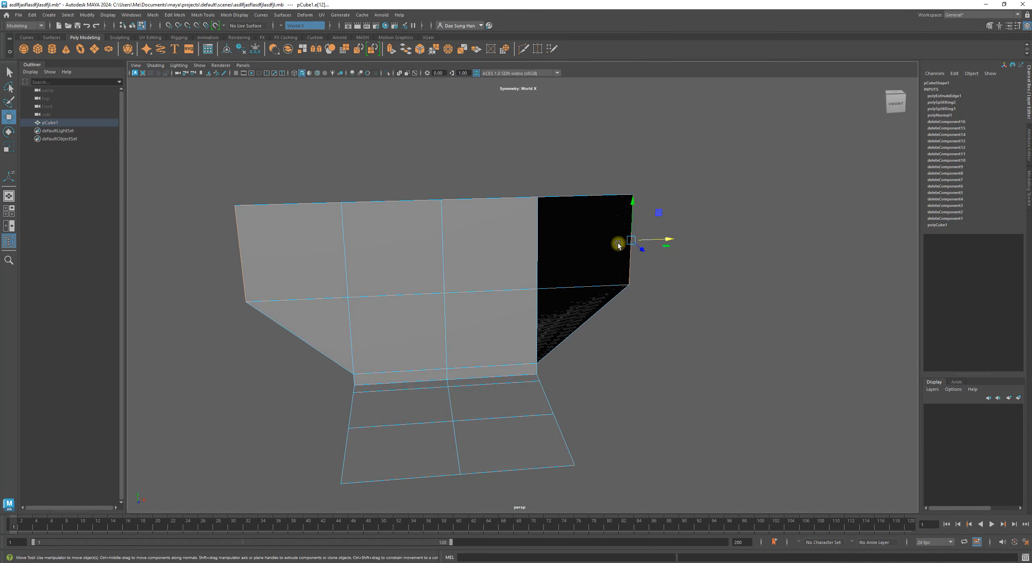
alt+drag(558, 291, 592, 269)
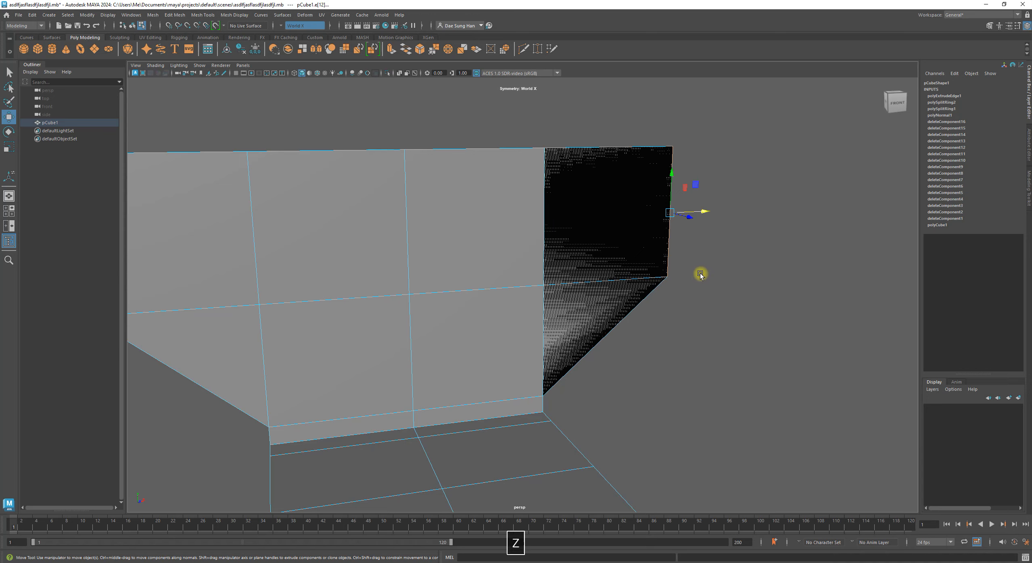
Step: Undo the outward move of the back wall's upper side border edges
key(z)
key(z)
alt+right_drag(749, 278, 426, 242)
alt+middle_drag(480, 240, 496, 203)
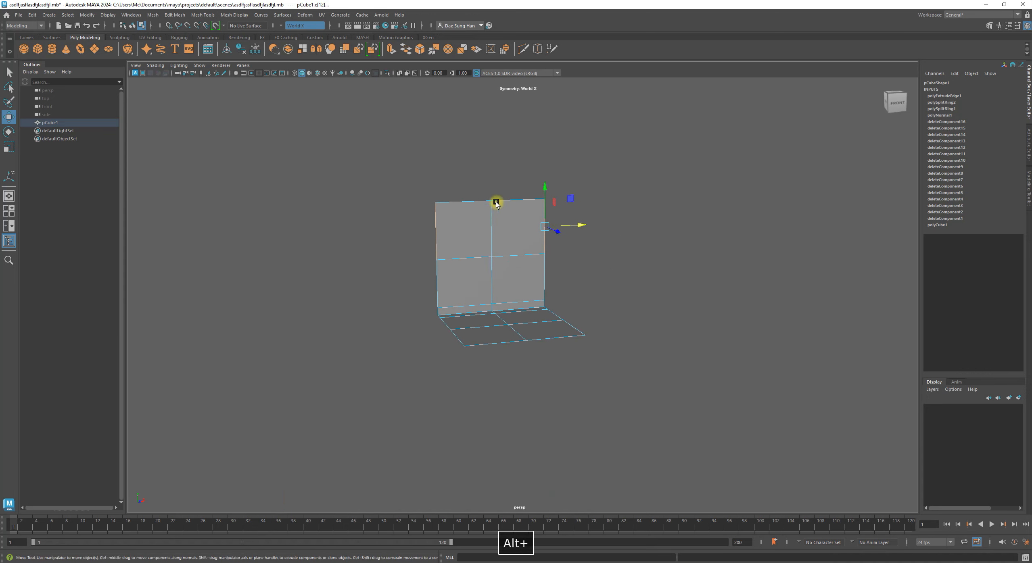
alt+right_drag(496, 203, 577, 207)
mouse_move(480, 213)
alt+mouse_down()
mouse_move(379, 222)
mouse_move(489, 220)
mouse_move(460, 218)
alt+mouse_up()
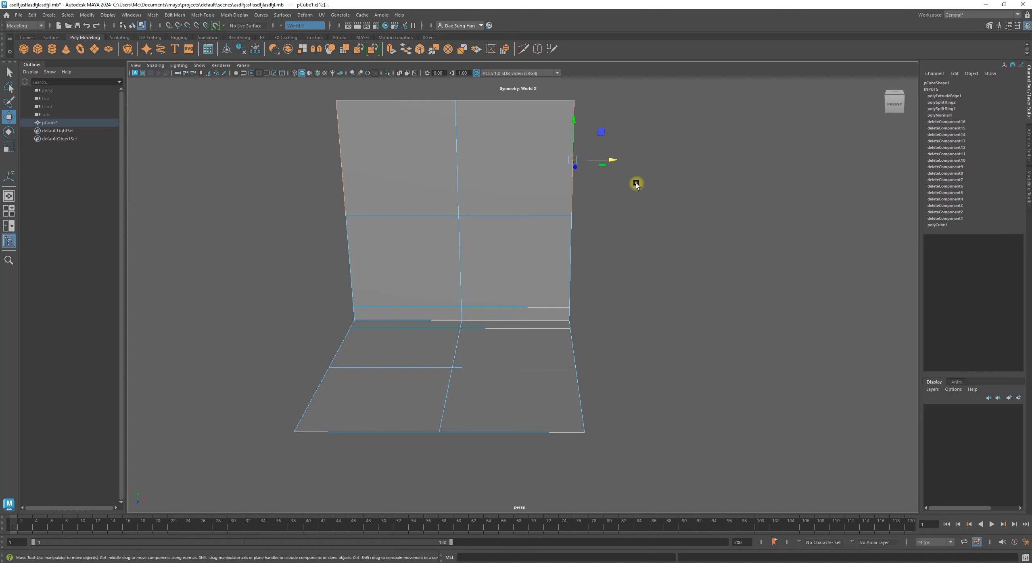
alt+drag(549, 150, 511, 154)
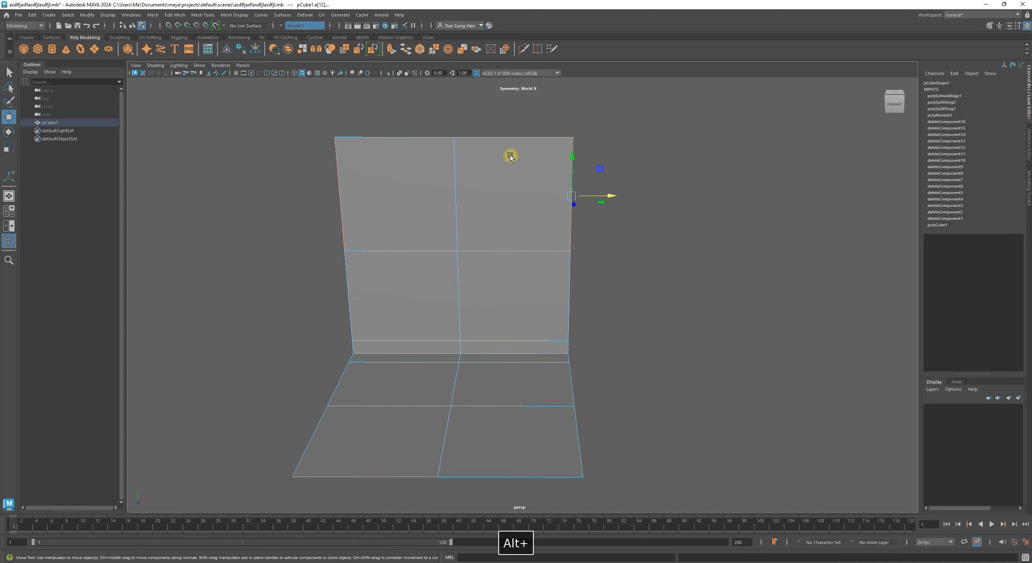
Step: Try moving the side border edge of the back wall's lower half outward along X, and undo the move
click(571, 267)
shift+drag(610, 292, 643, 285)
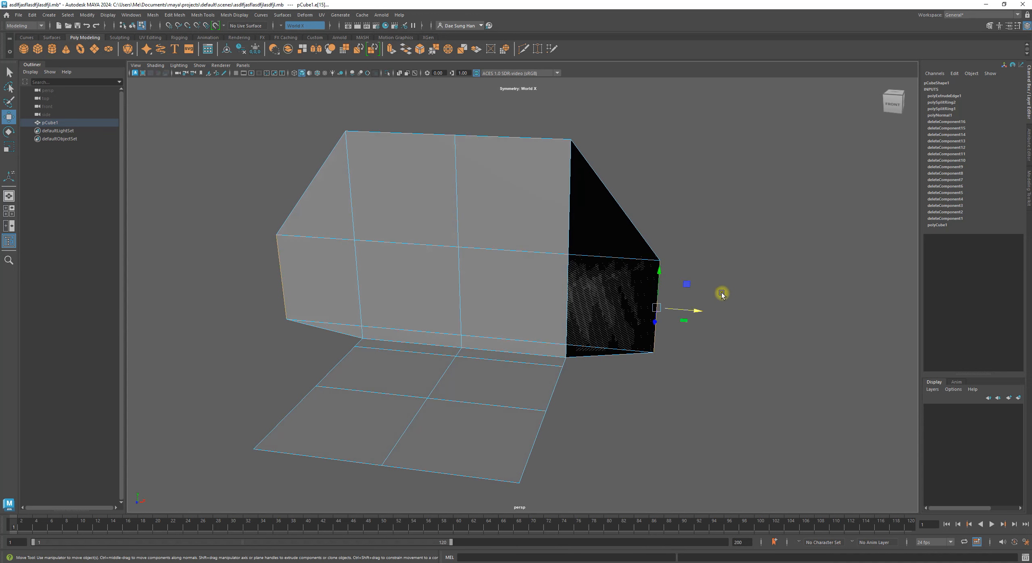
key(z)
Step: Select the complete side borders along the back wall and floor, and extrude their edges a second time
click(630, 189)
click(572, 177)
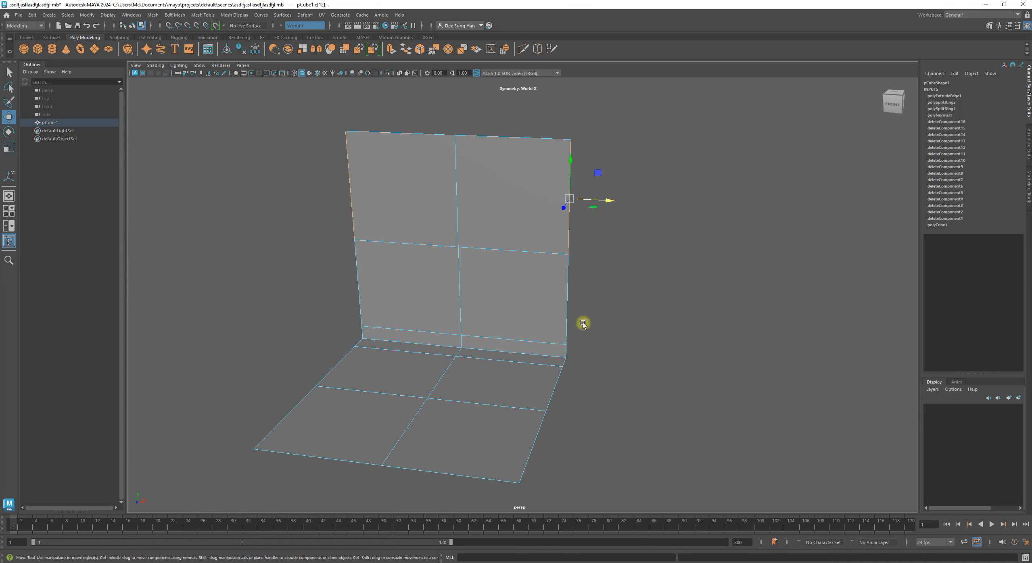
shift+click(535, 444)
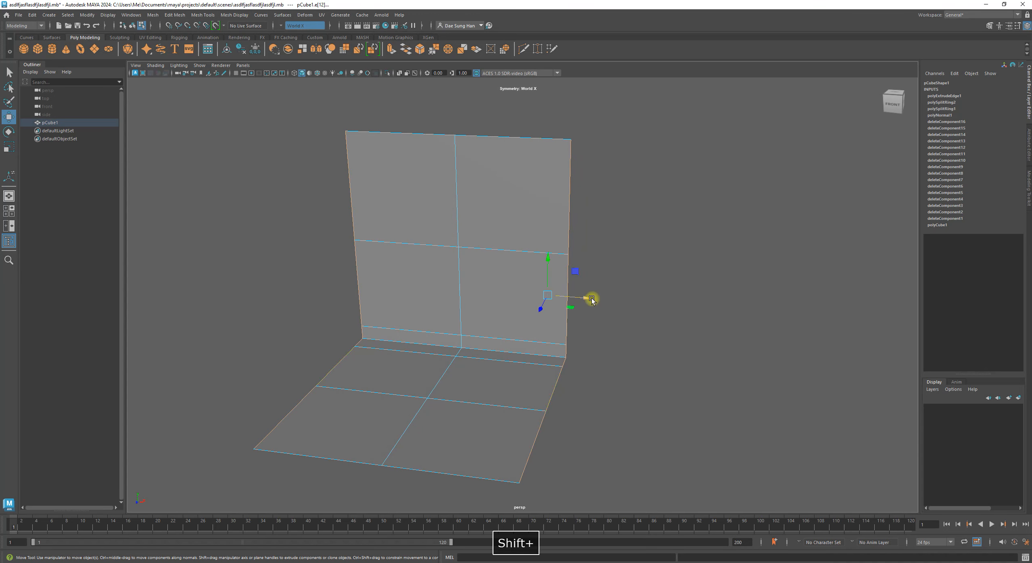
shift+drag(591, 299, 506, 335)
click(654, 267)
click(562, 228)
shift+click(563, 398)
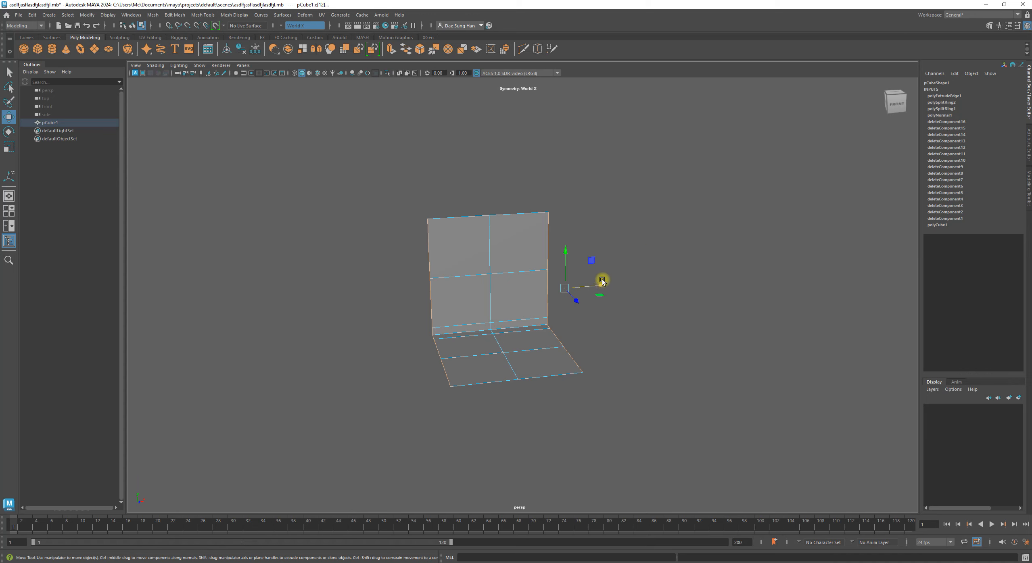
shift+right_click(588, 209)
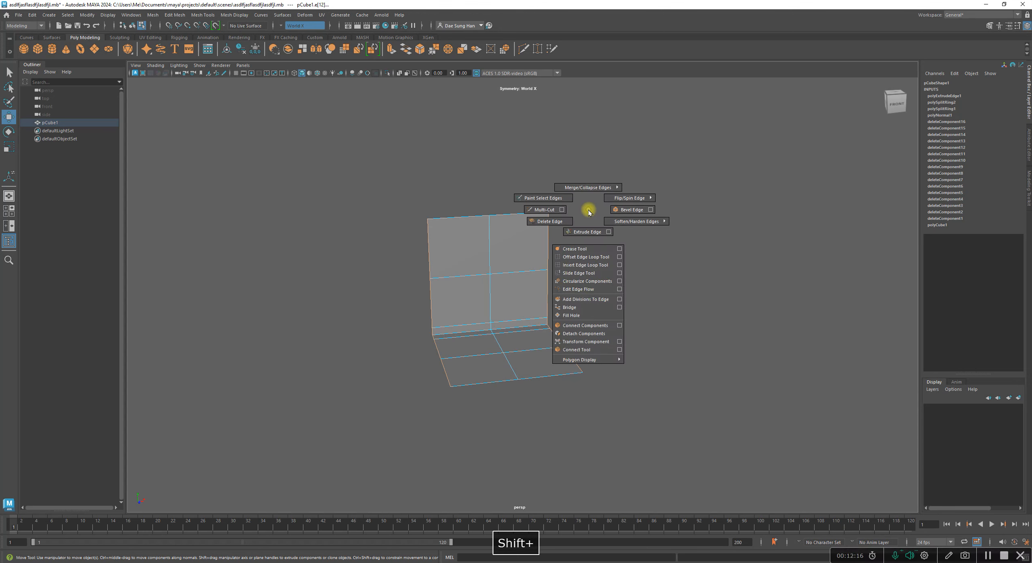
click(594, 232)
Step: Move the newly extruded side borders outward along X with symmetry to form an extra column of faces, and clear the selection
alt+drag(552, 271, 535, 255)
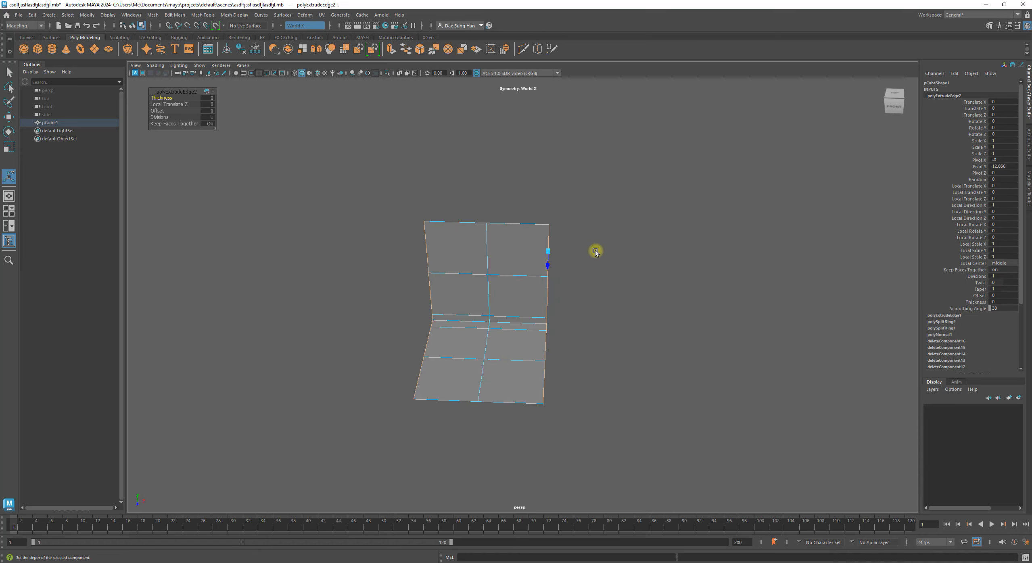
key(w)
alt+drag(663, 302, 770, 311)
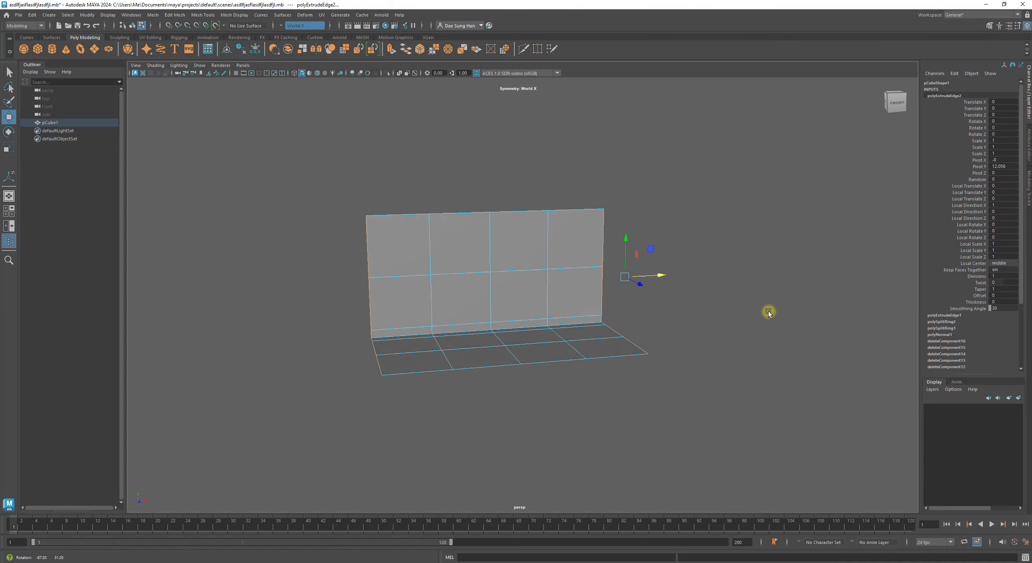
alt+drag(637, 282, 760, 281)
click(760, 281)
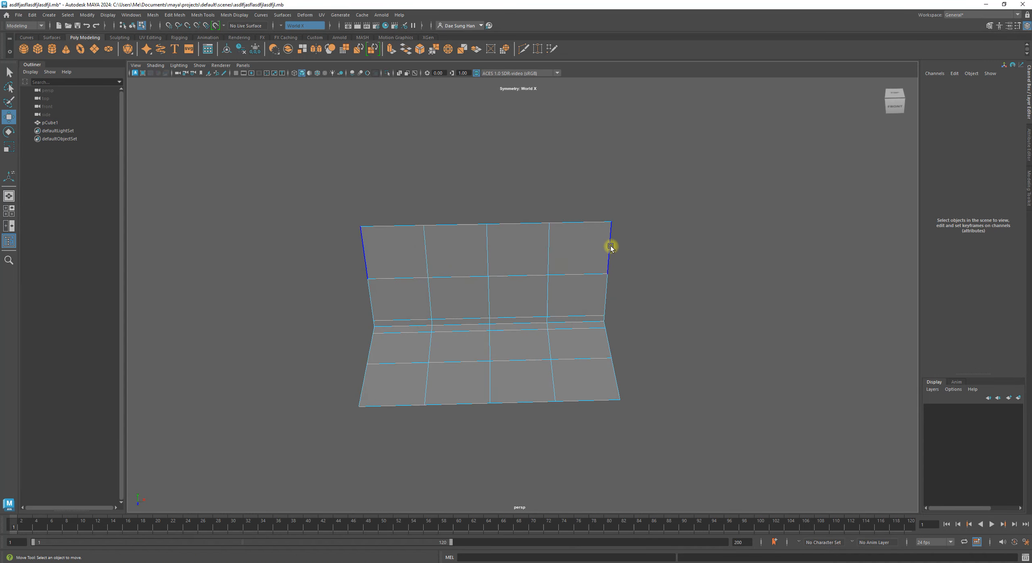
Step: Switch to vertex selection and move one overlapping vertex at the back wall's mid-height outer column outward along X
right_click(571, 241)
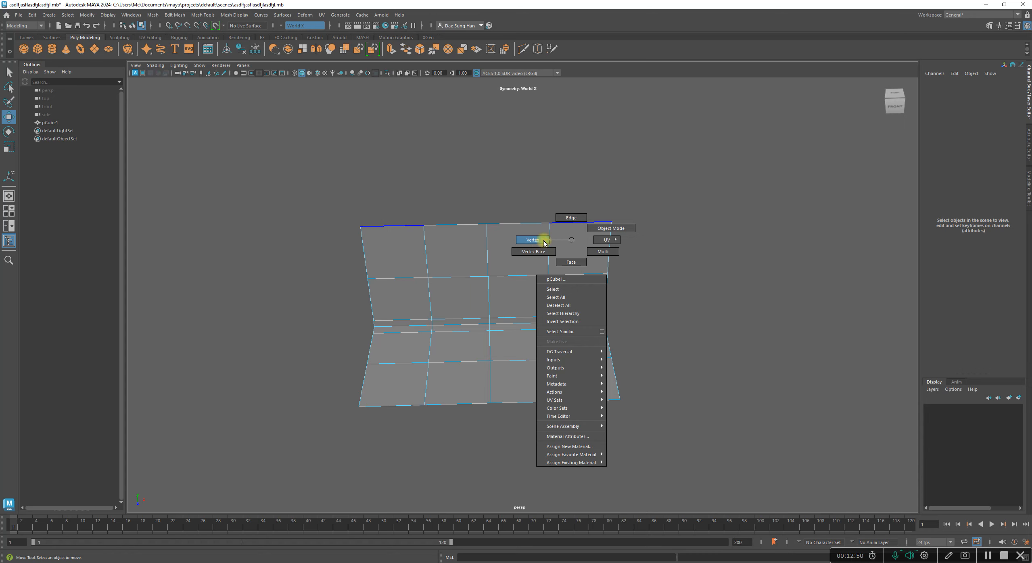
right_drag(543, 241, 544, 242)
alt+drag(537, 287, 532, 270)
alt+right_drag(532, 270, 678, 319)
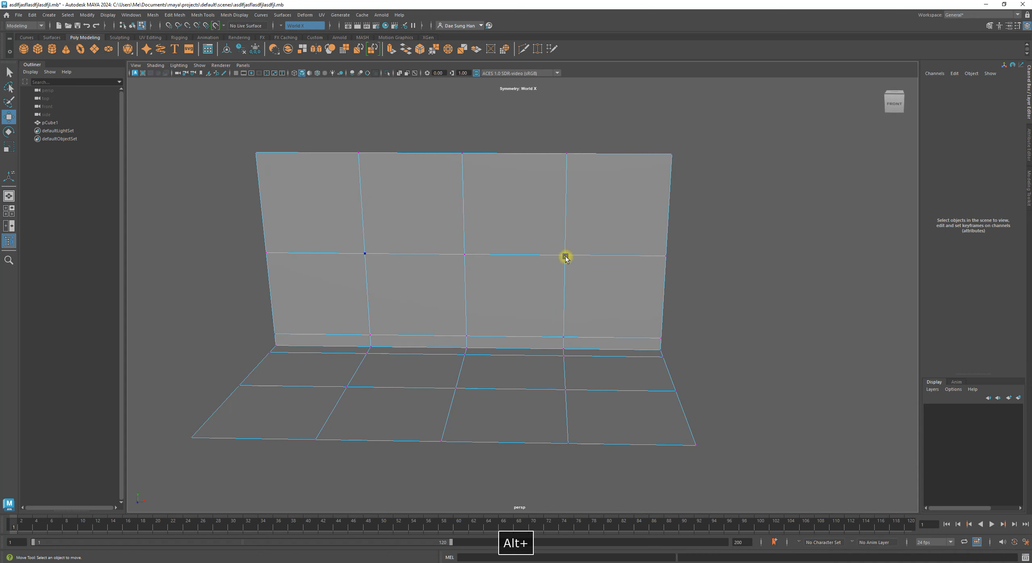
click(565, 256)
alt+drag(599, 311, 579, 284)
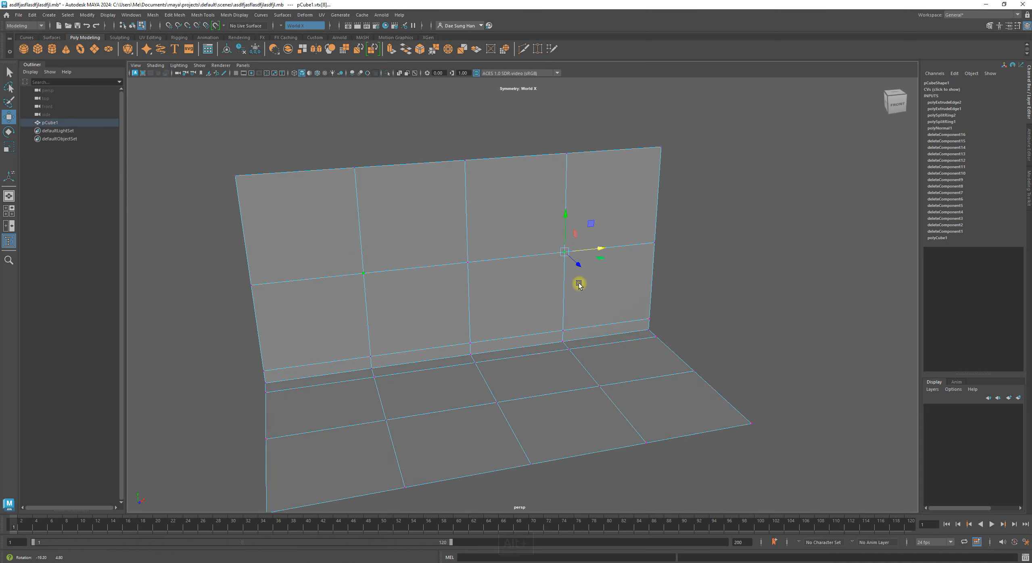
alt+right_drag(579, 284, 567, 286)
alt+right_drag(617, 242, 569, 248)
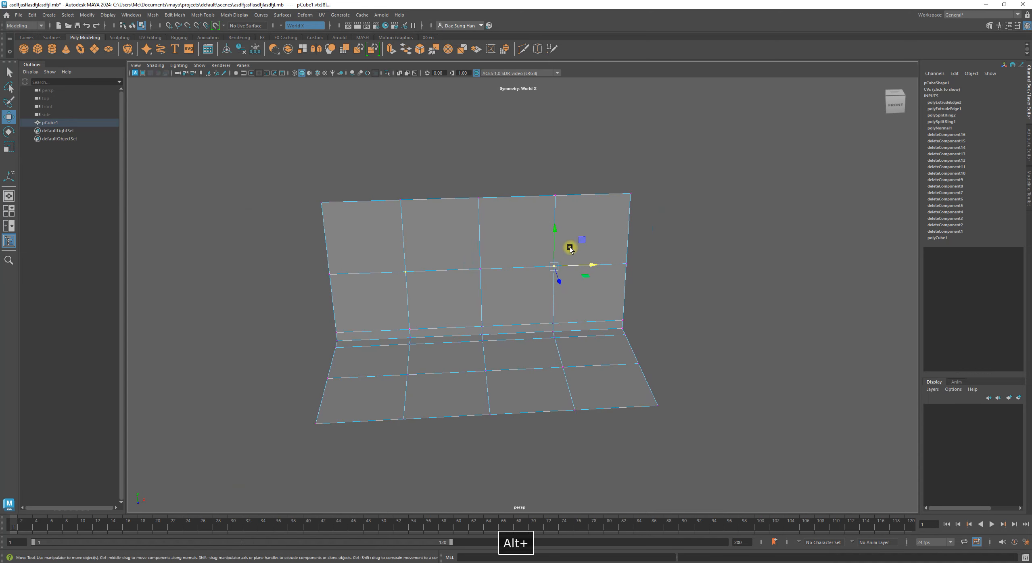
alt+drag(542, 275, 638, 283)
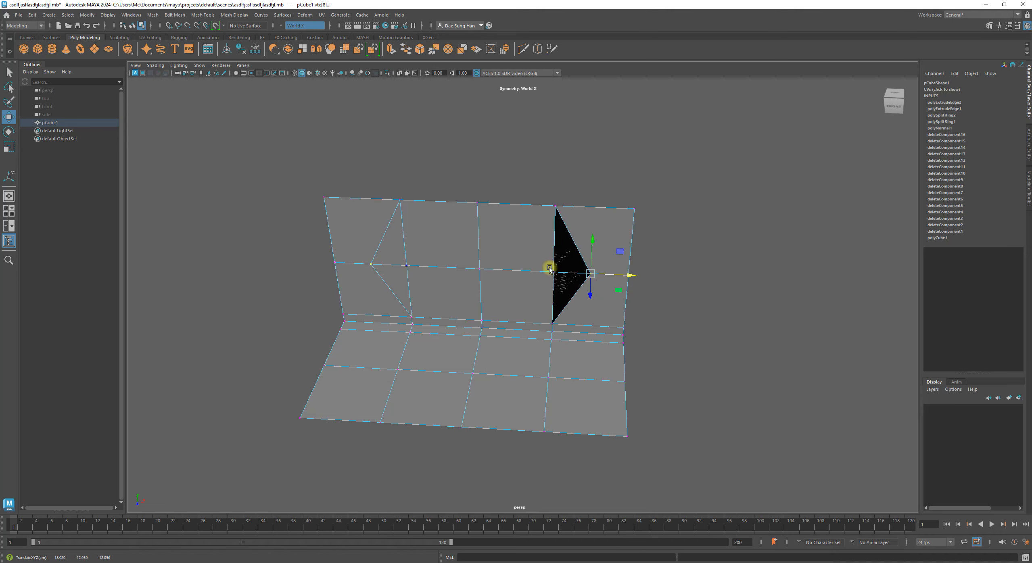
click(712, 315)
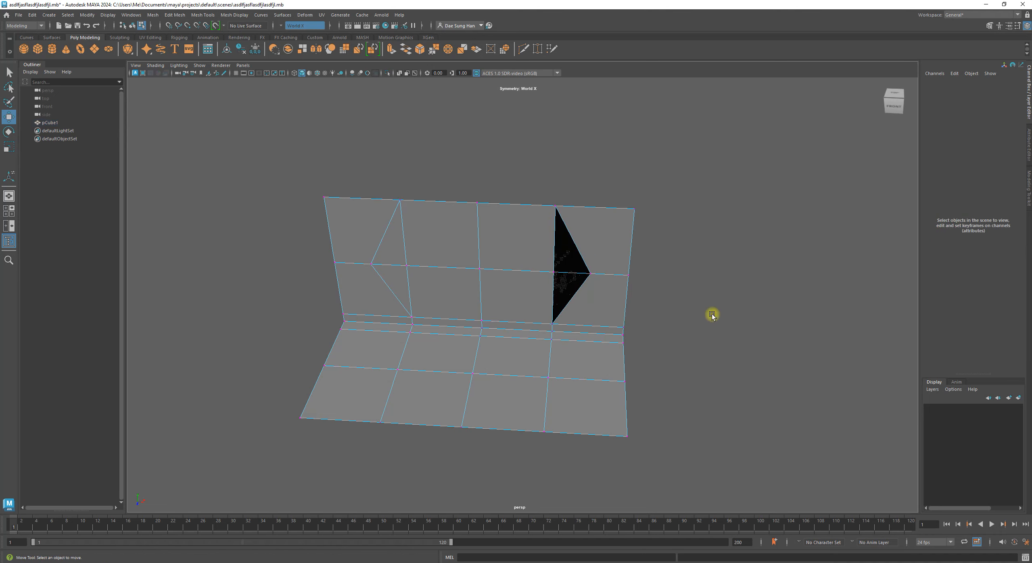
Step: Move the remaining mid-height overlapping vertex inward along X, and pull the two overlapping vertices on the wall's top edge apart
click(558, 274)
drag(598, 276, 447, 214)
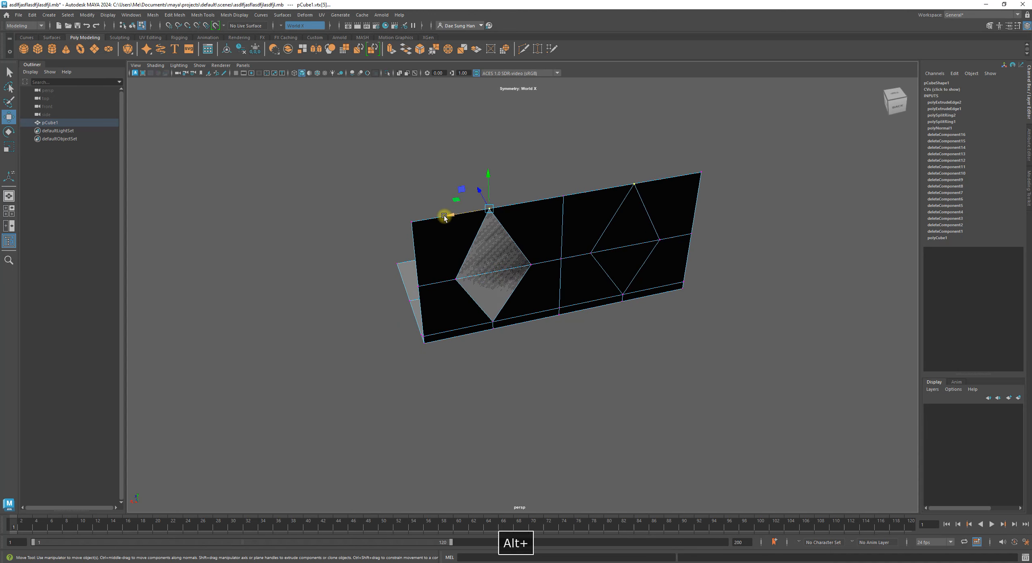
click(488, 207)
click(488, 207)
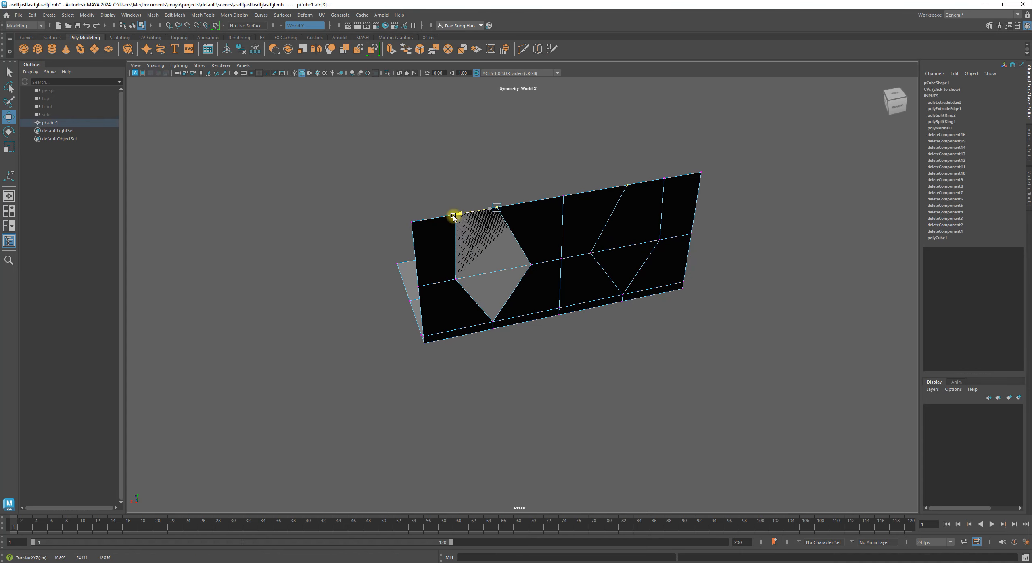
alt+drag(406, 231, 521, 281)
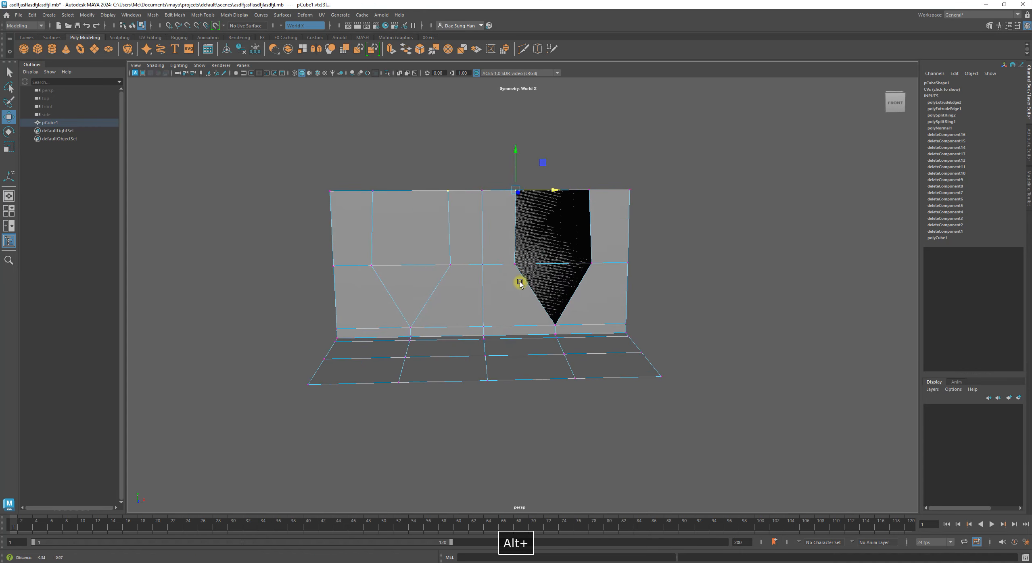
Step: Move an overlapping vertex near the back wall's base inward along X, and shift its twin slightly along the same axis
alt+middle_drag(597, 314, 601, 244)
scroll(601, 244, up, 3)
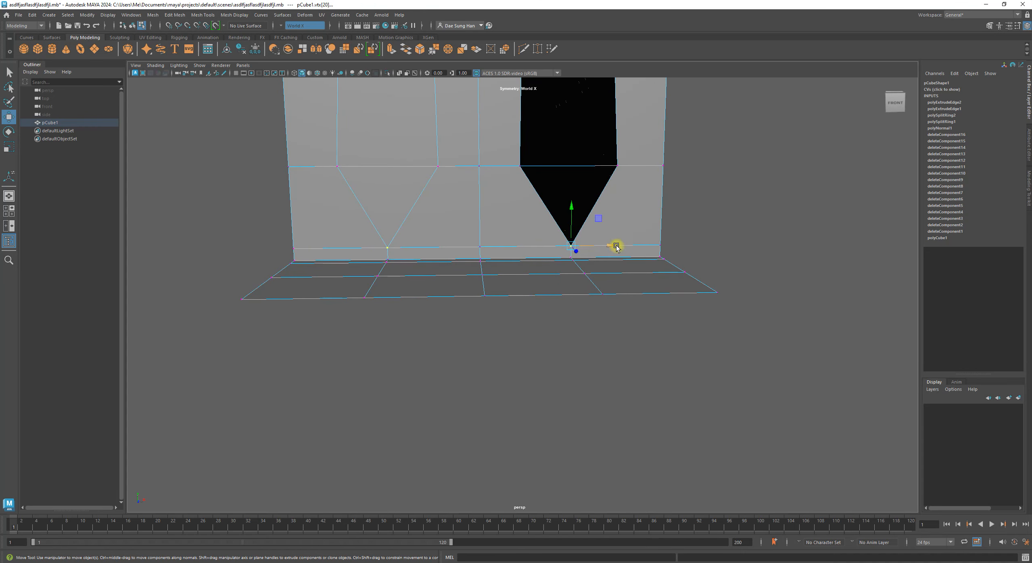
drag(616, 247, 582, 242)
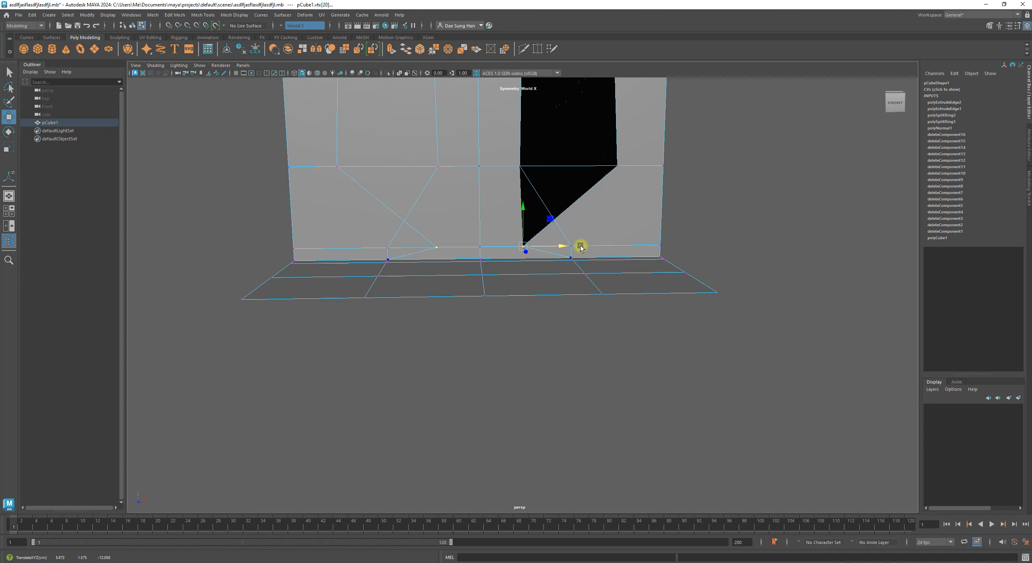
click(588, 251)
click(572, 247)
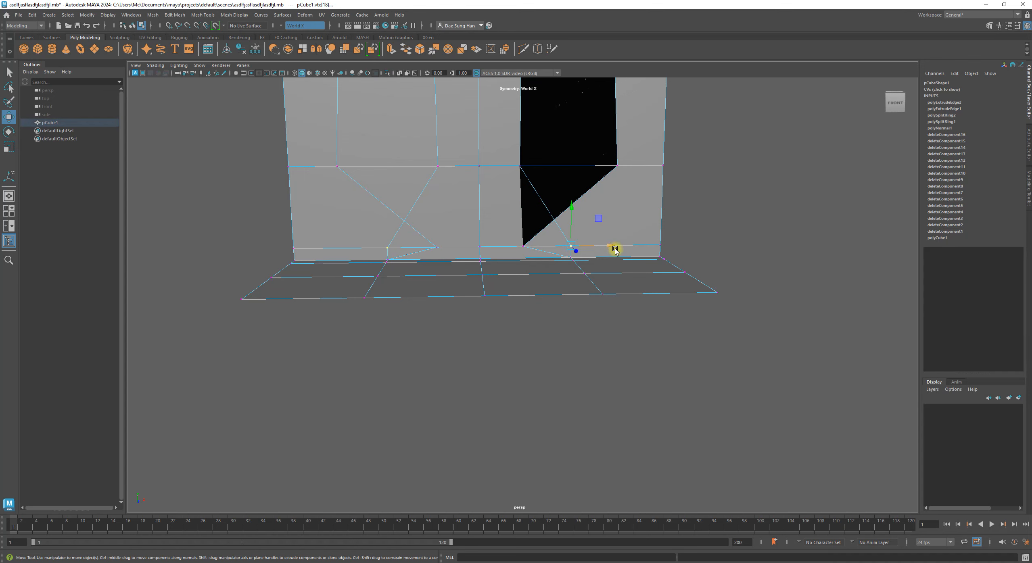
mouse_move(614, 247)
mouse_down()
mouse_move(644, 245)
mouse_move(545, 239)
mouse_move(610, 244)
mouse_up()
alt+drag(567, 189, 565, 214)
alt+middle_drag(434, 103, 468, 207)
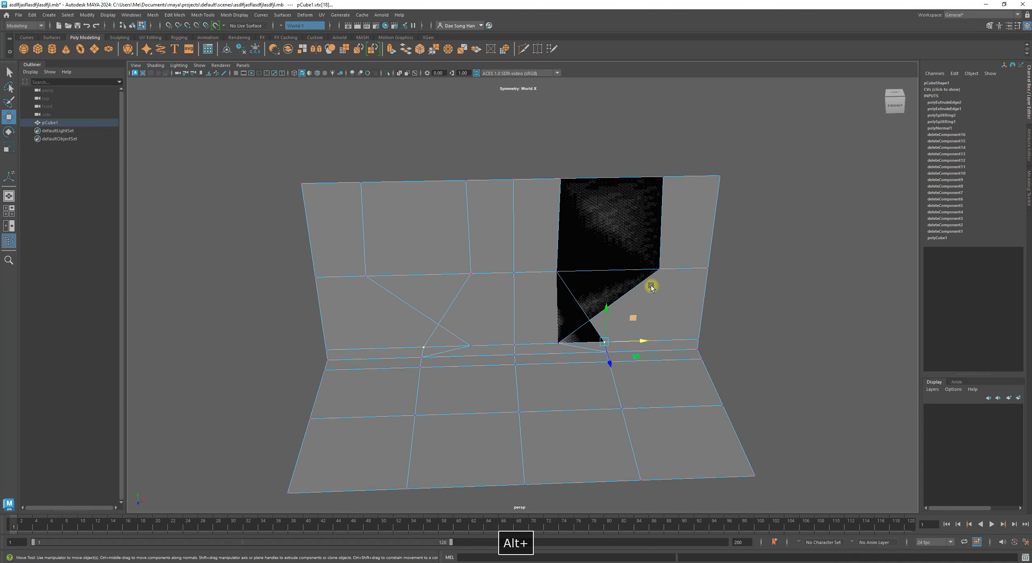
Step: Undo all the moves of the overlapping vertices on the back wall
key(z)
key(z)
key(z)
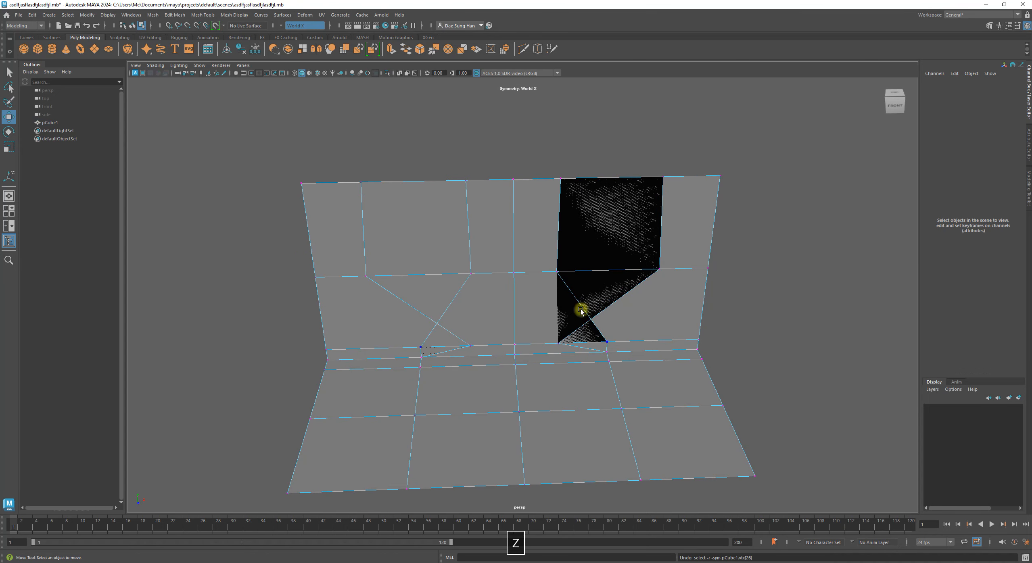
key(z)
key(z)
key(z)
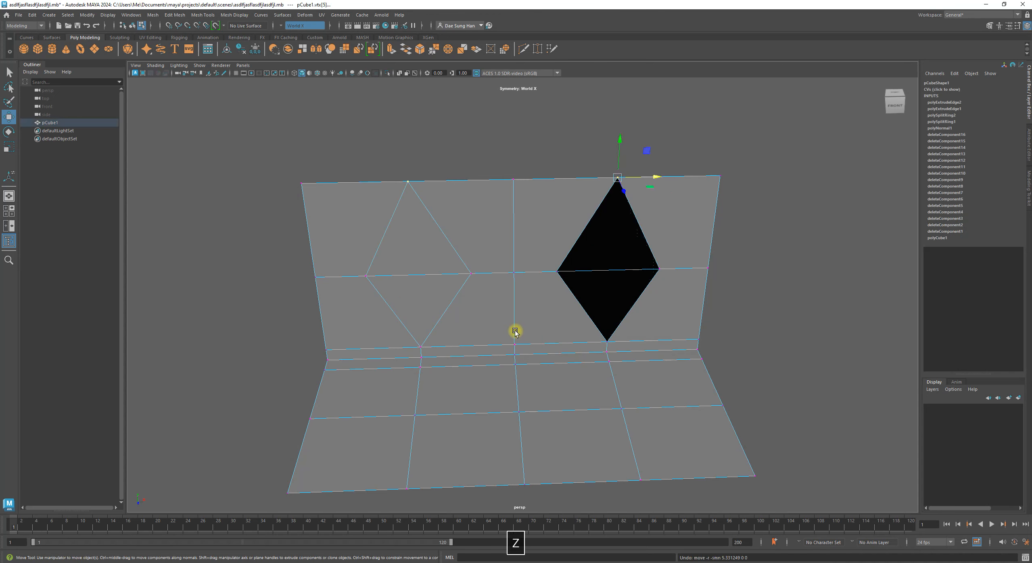
key(z)
key(z)
key(z)
key(z)
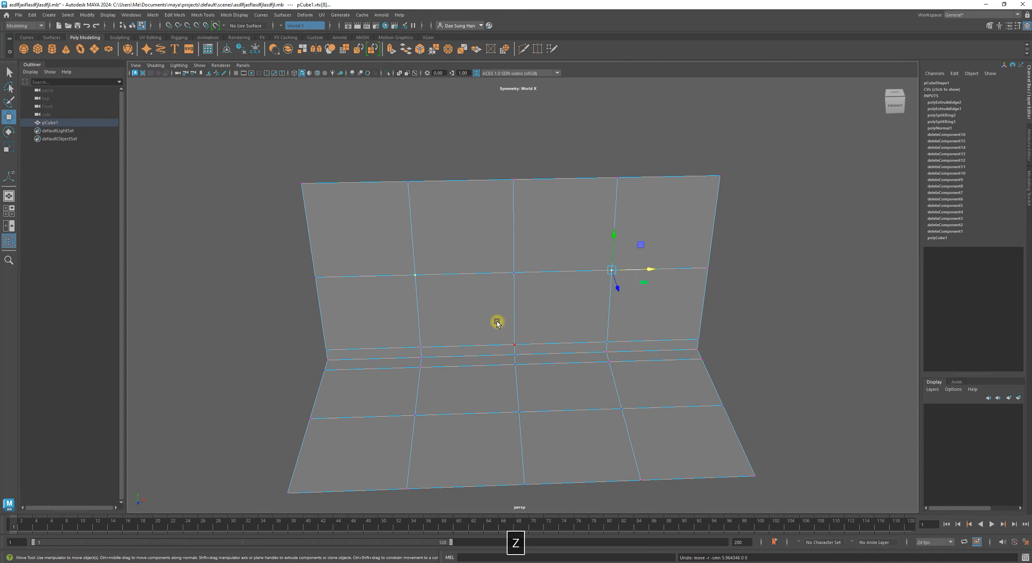
Step: Undo the switch to vertex selection, the outward border move and the second edge extrusion
alt+right_drag(583, 339, 513, 328)
key(z)
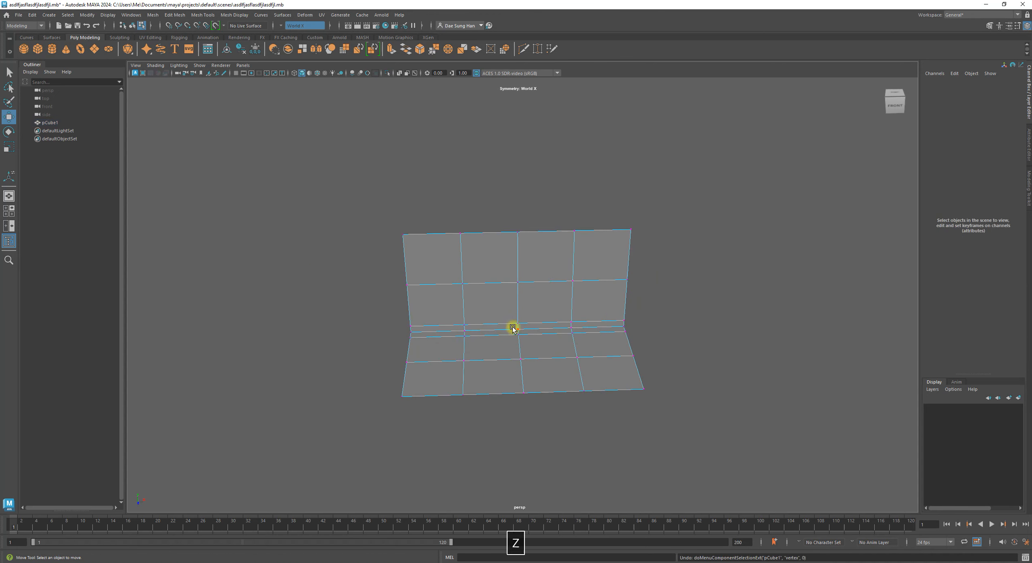
key(z)
key(z)
key(z)
key(z)
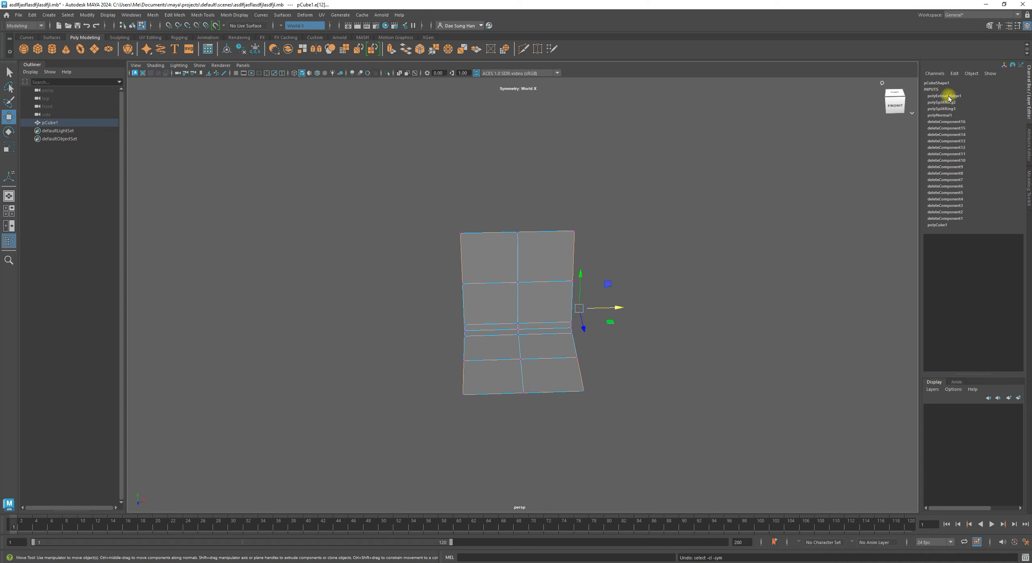
Step: Undo the remaining in-place extrusion of the backdrop's side border edges
click(636, 239)
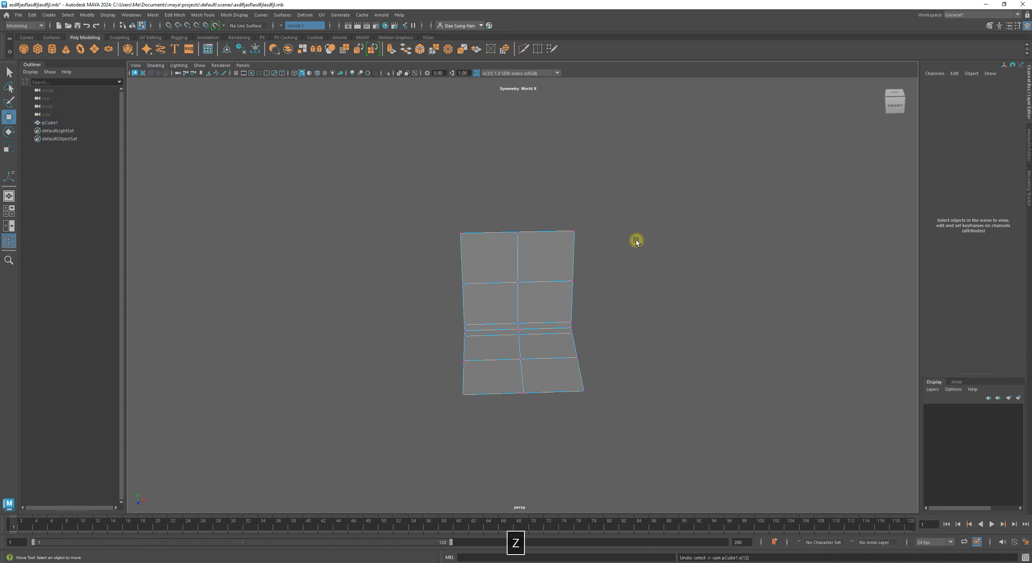
key(z)
key(z)
key(z)
key(z)
key(z)
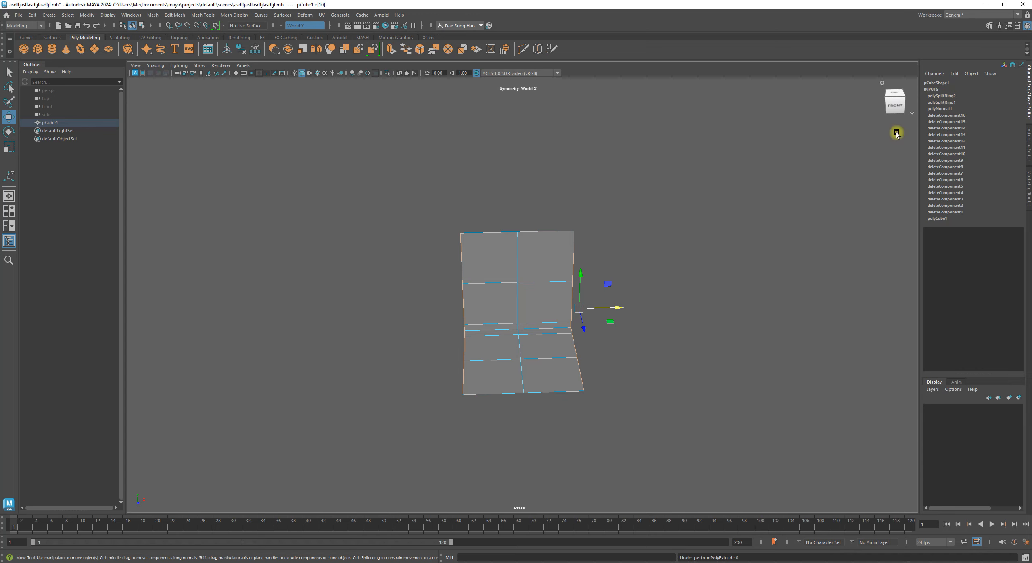
Step: Select all border edges along both sides of the backdrop's wall and floor, and extrude them once
alt+drag(588, 292, 722, 329)
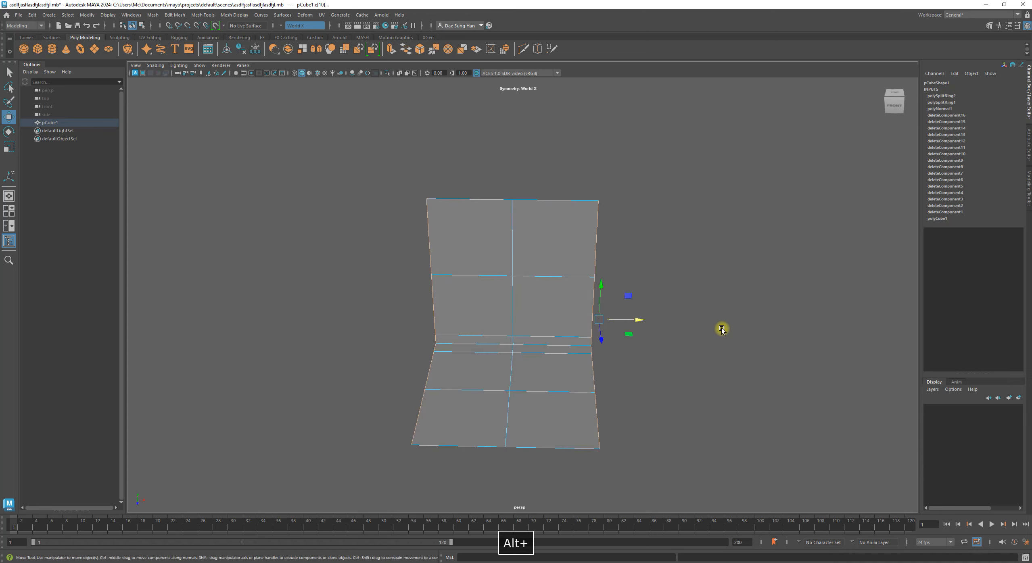
alt+right_drag(722, 330, 553, 279)
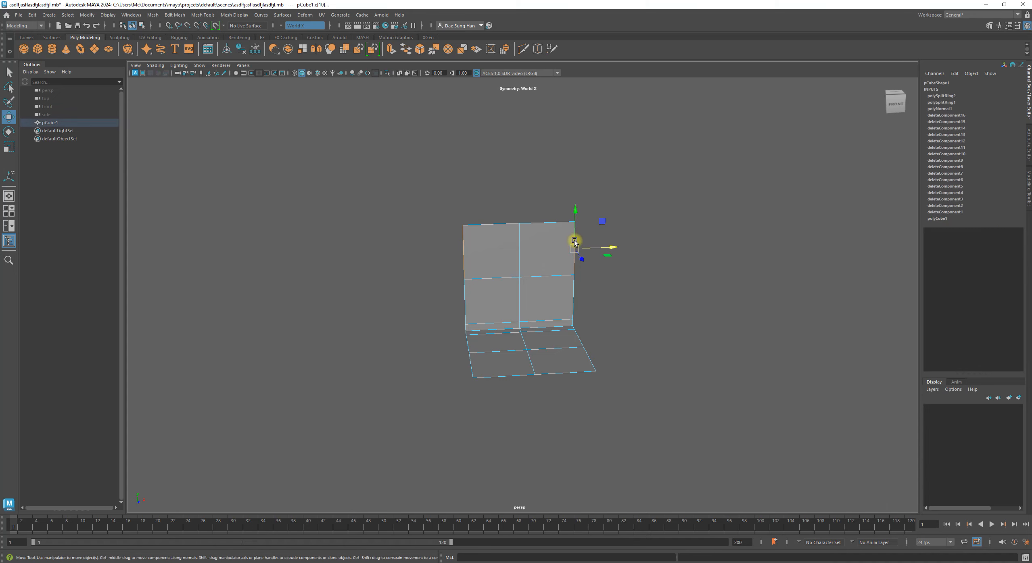
alt+drag(603, 370, 631, 347)
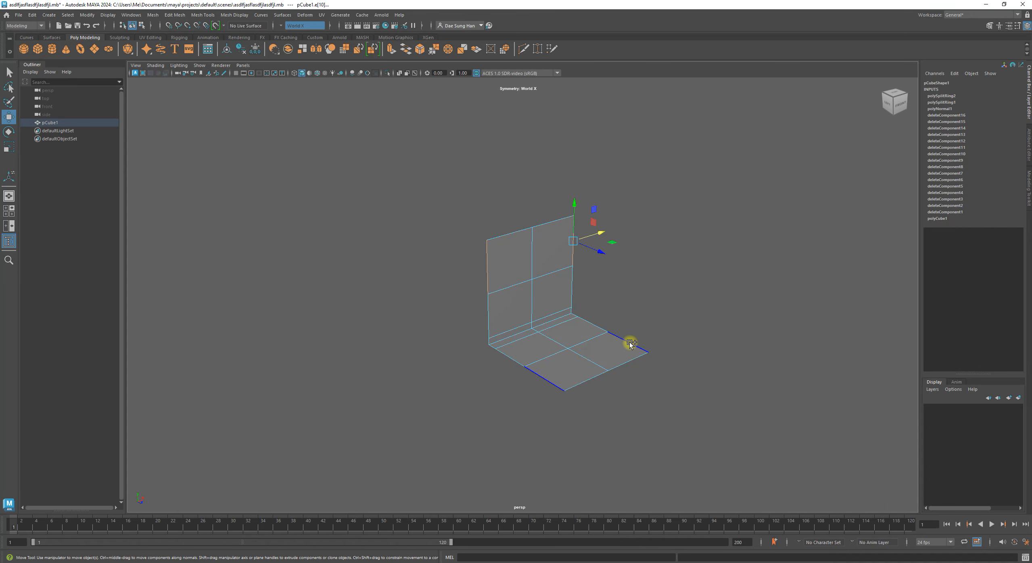
shift+click(631, 343)
alt+drag(714, 351, 646, 325)
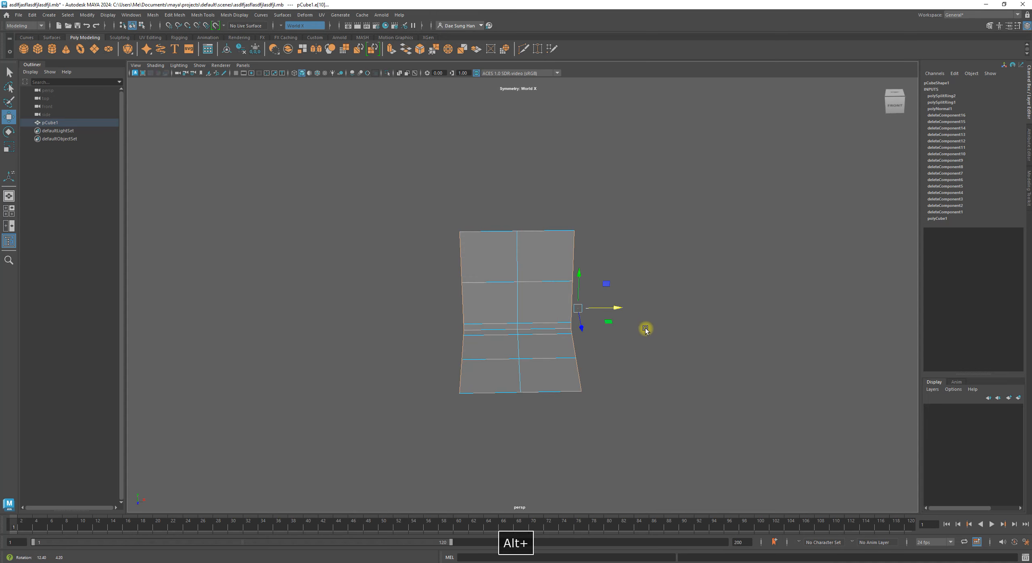
shift+right_click(626, 251)
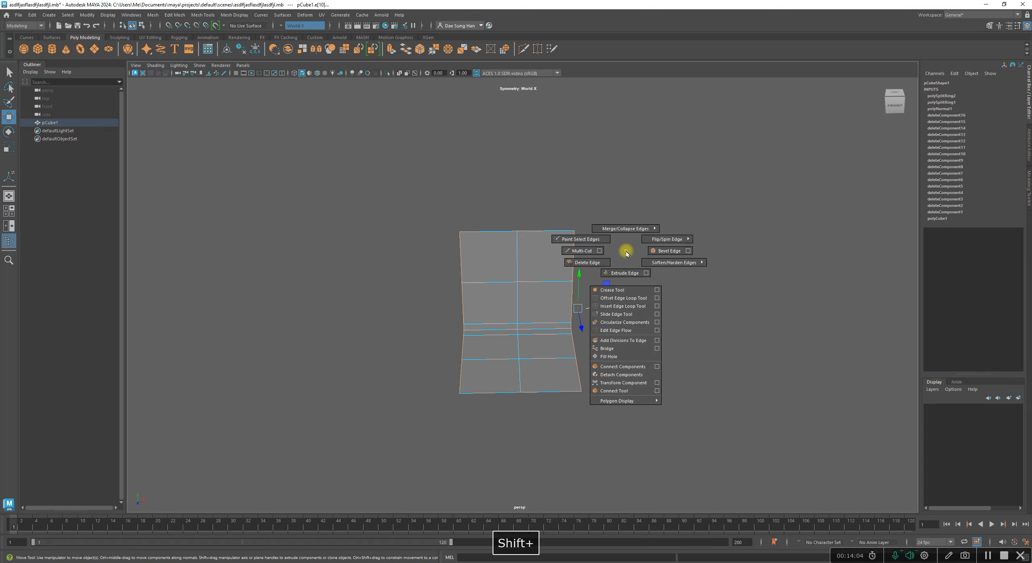
click(625, 273)
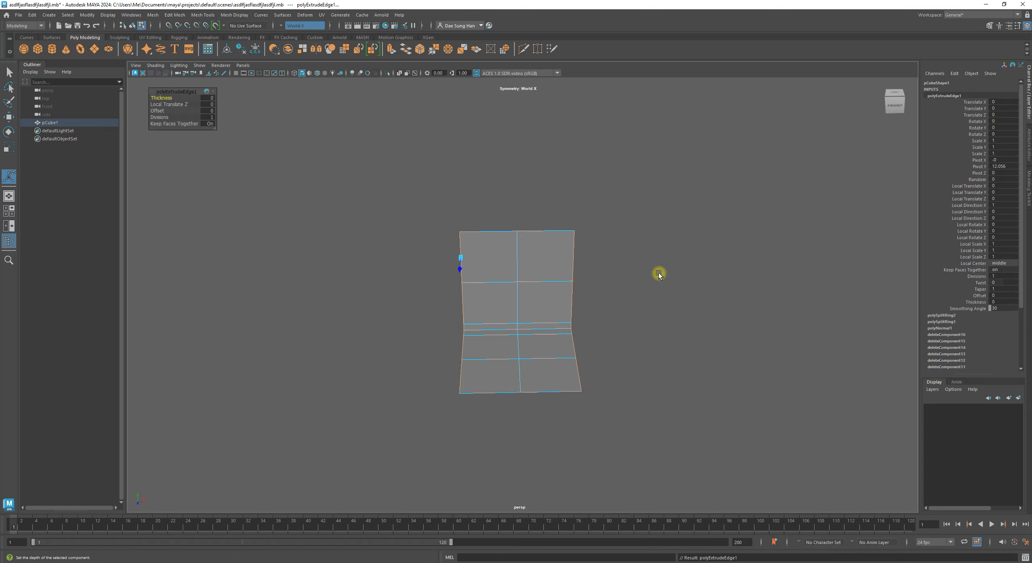
Step: Move the extruded side borders outward along X to widen the backdrop symmetrically by one column per side
alt+drag(535, 282, 573, 285)
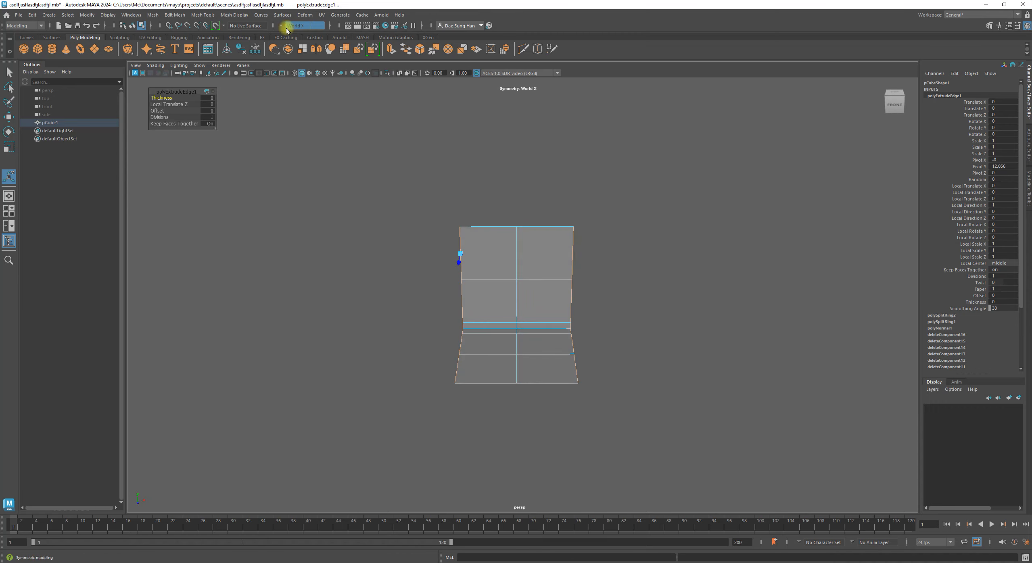
alt+drag(515, 258, 465, 235)
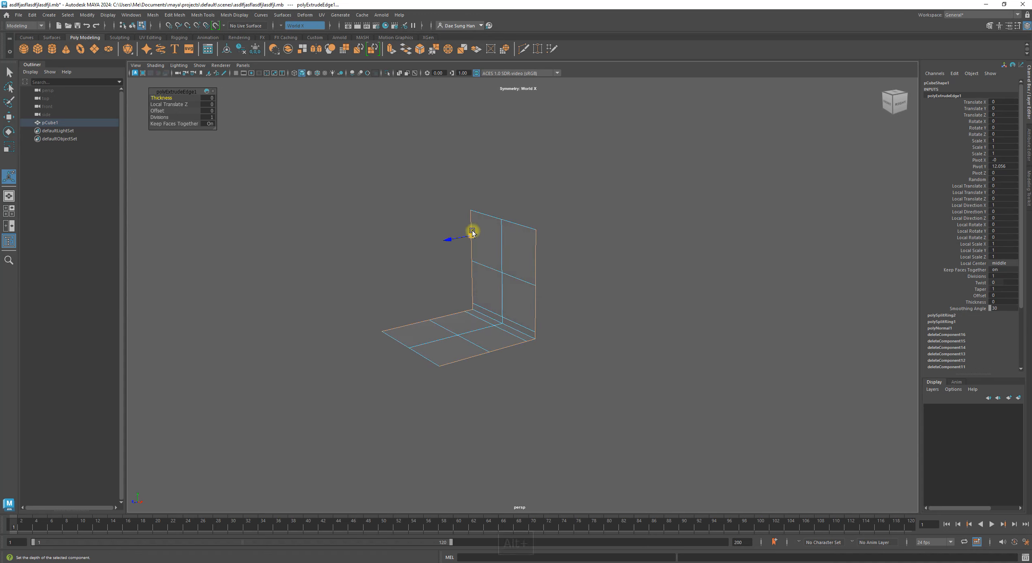
alt+drag(535, 313, 575, 262)
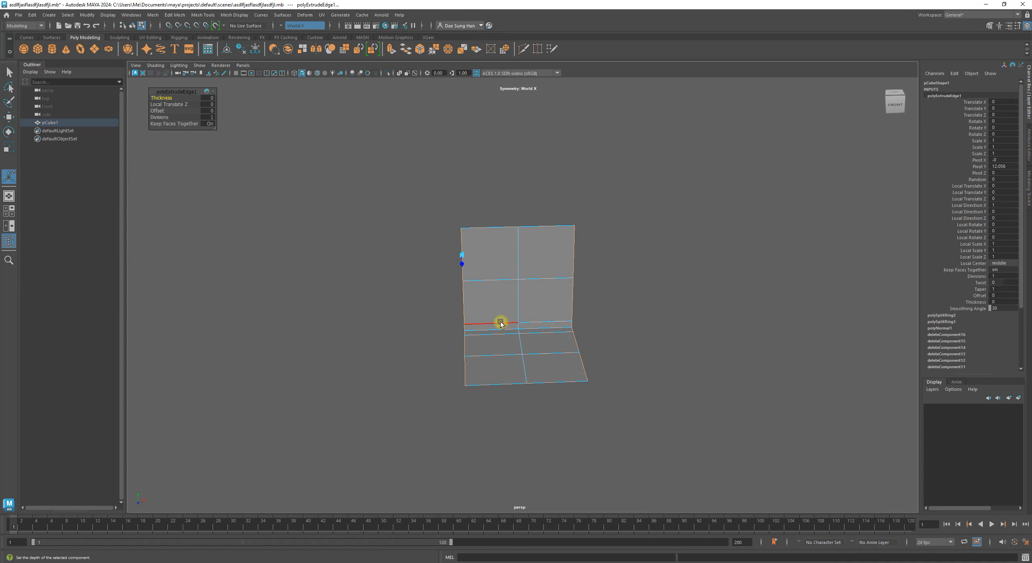
alt+drag(500, 323, 414, 246)
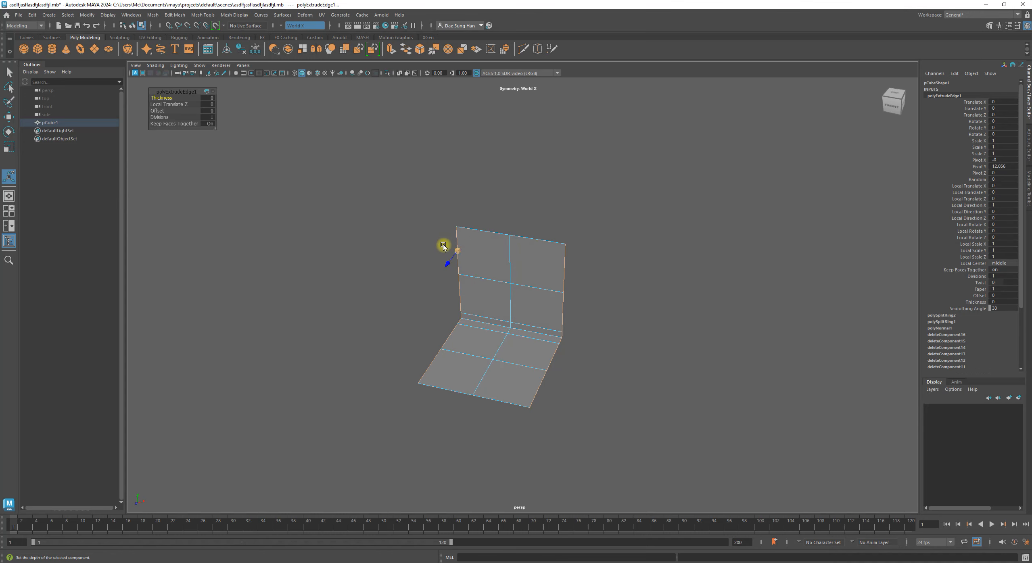
alt+drag(439, 253, 523, 265)
key(w)
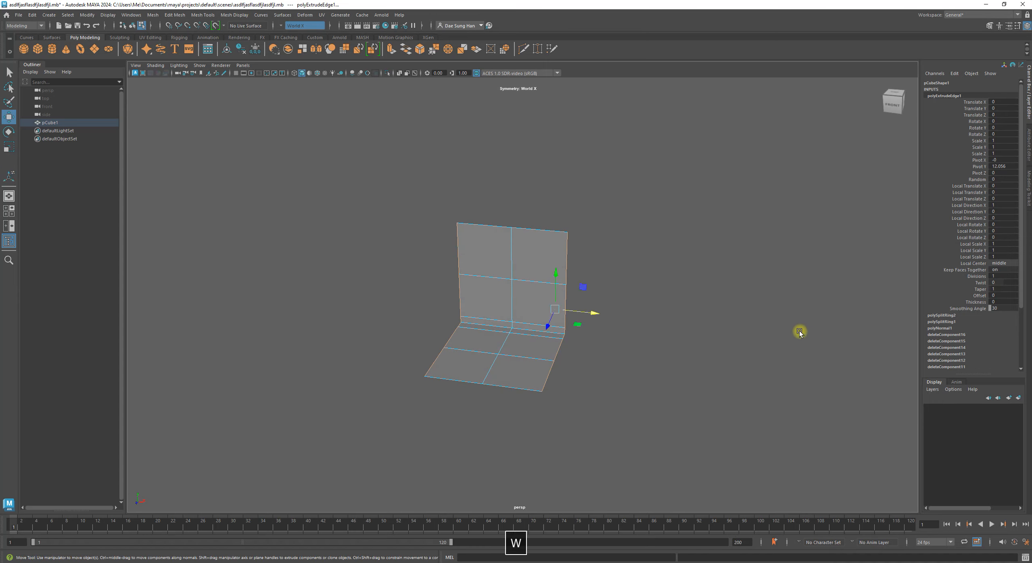
alt+drag(533, 325, 554, 242)
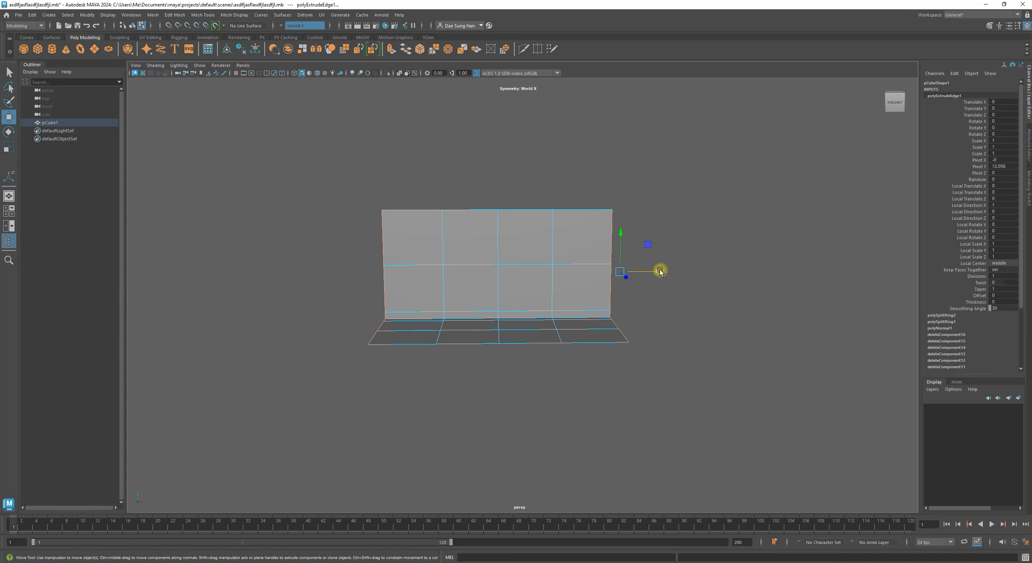
alt+drag(659, 269, 569, 260)
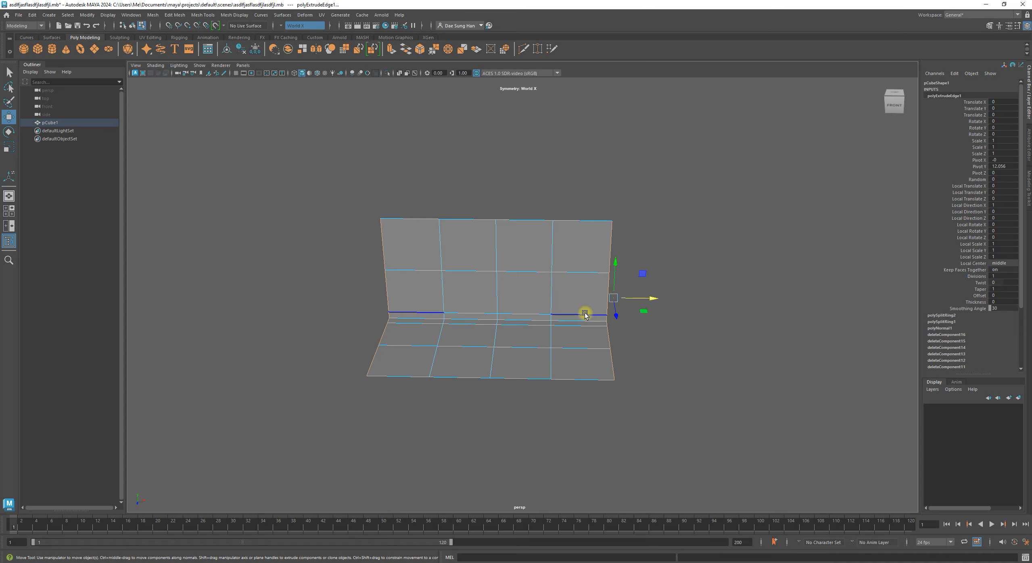
Step: Turn on the smooth mesh preview for the widened backdrop and clear the selection
alt+drag(546, 318, 629, 330)
key(3)
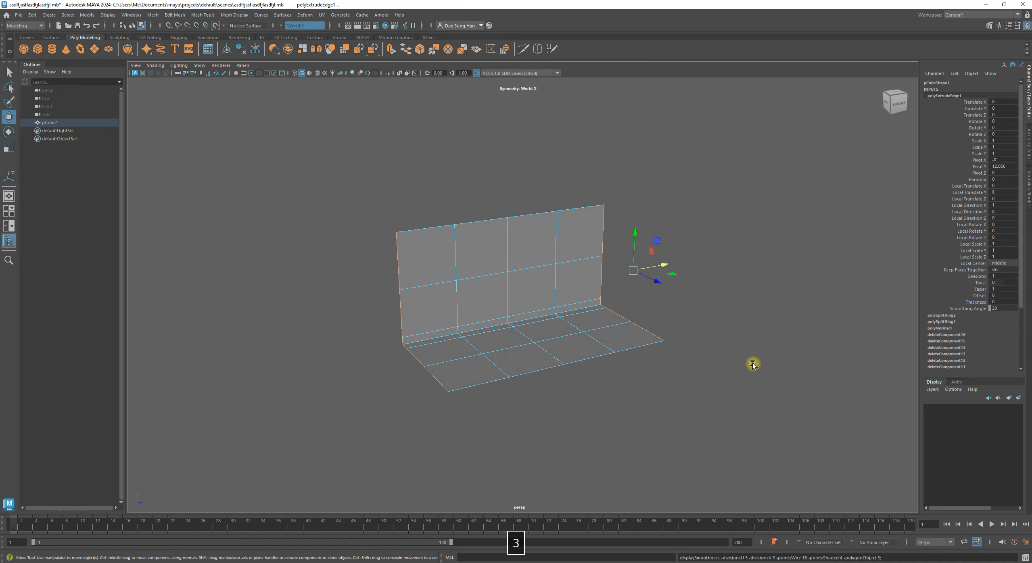
click(747, 362)
alt+drag(619, 288, 552, 284)
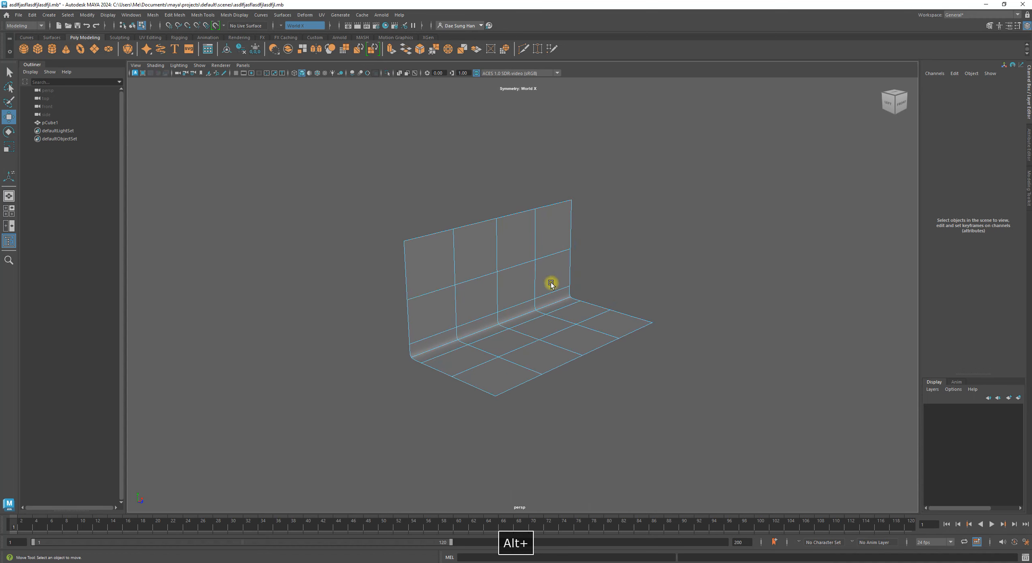
Step: Select all the edges along the back wall's top border and extrude them
click(556, 205)
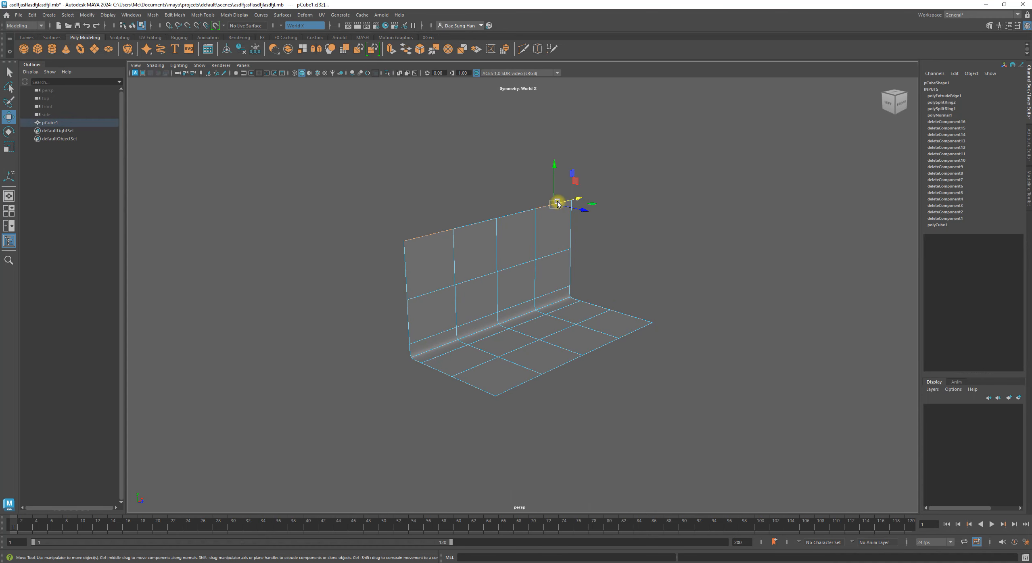
click(644, 227)
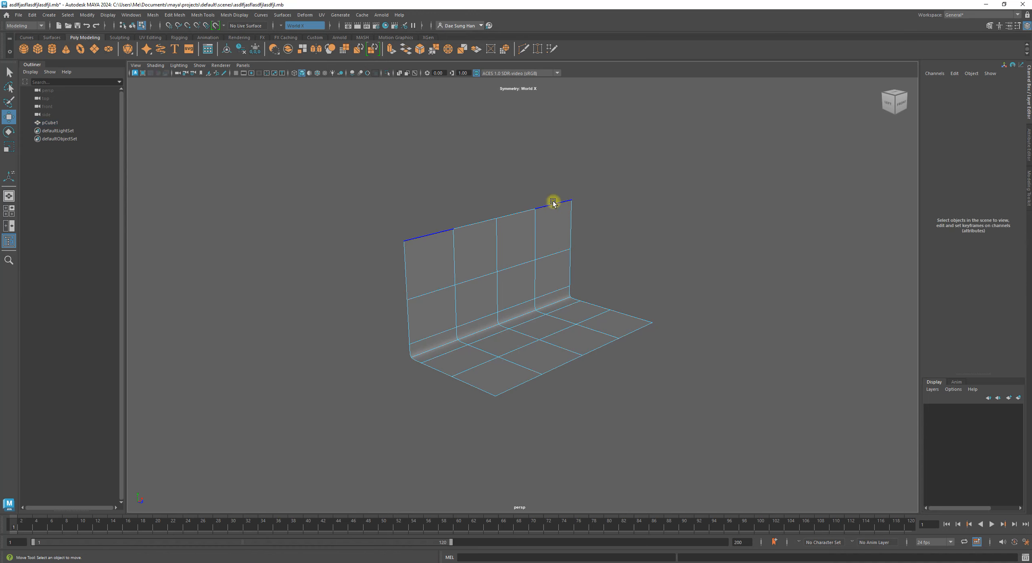
click(553, 204)
shift+click(520, 214)
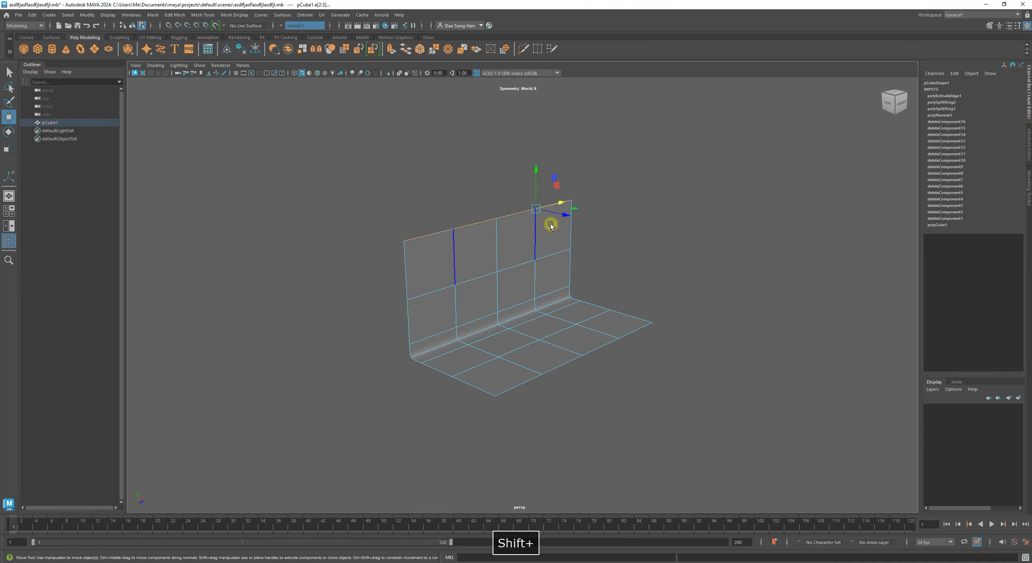
alt+drag(551, 224, 587, 238)
alt+right_drag(646, 237, 573, 221)
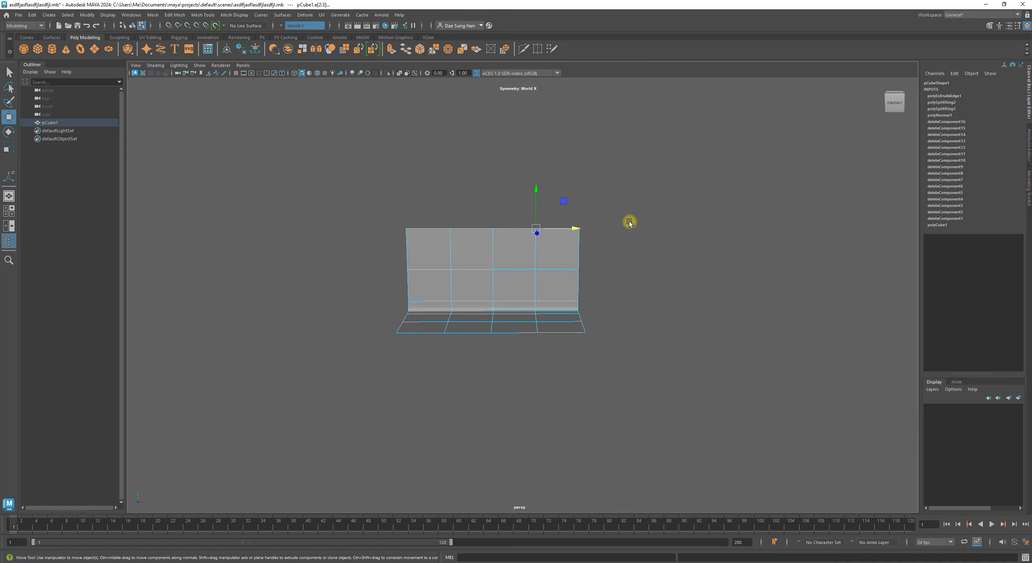
shift+right_drag(630, 222, 630, 244)
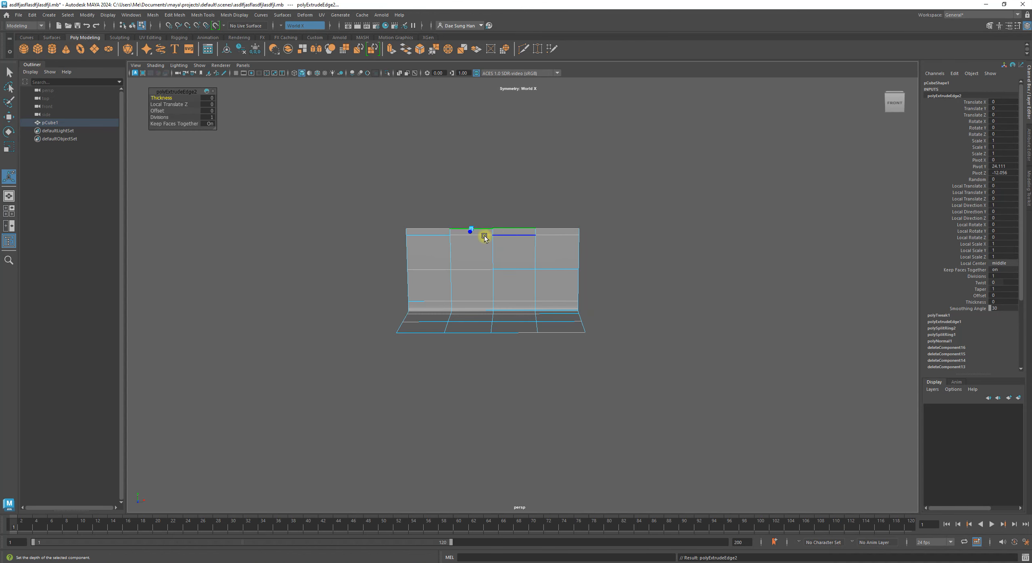
Step: Move the extruded top border upward along Y to add a new row of faces to the back wall
alt+drag(484, 235, 524, 199)
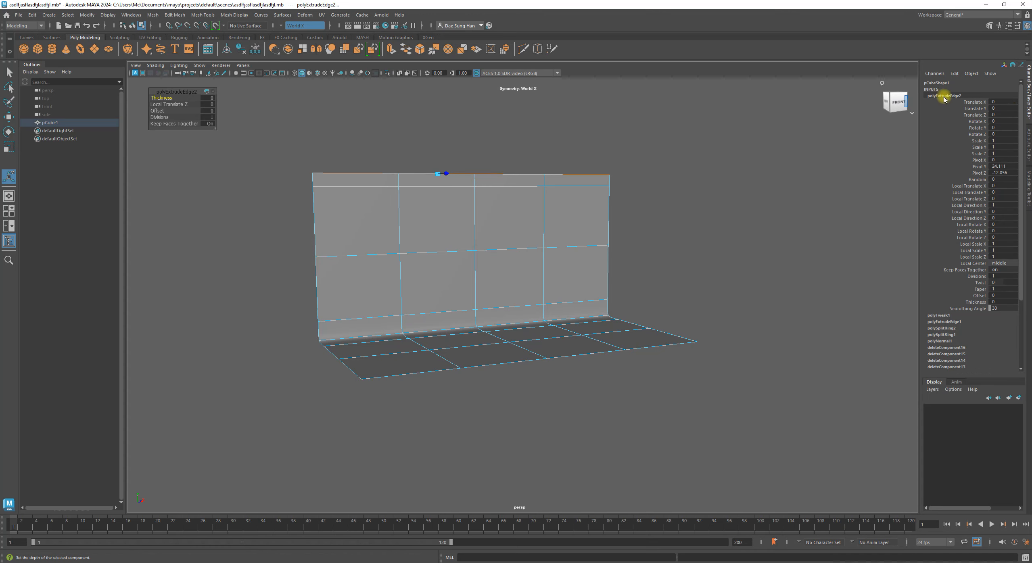
alt+drag(553, 196, 546, 250)
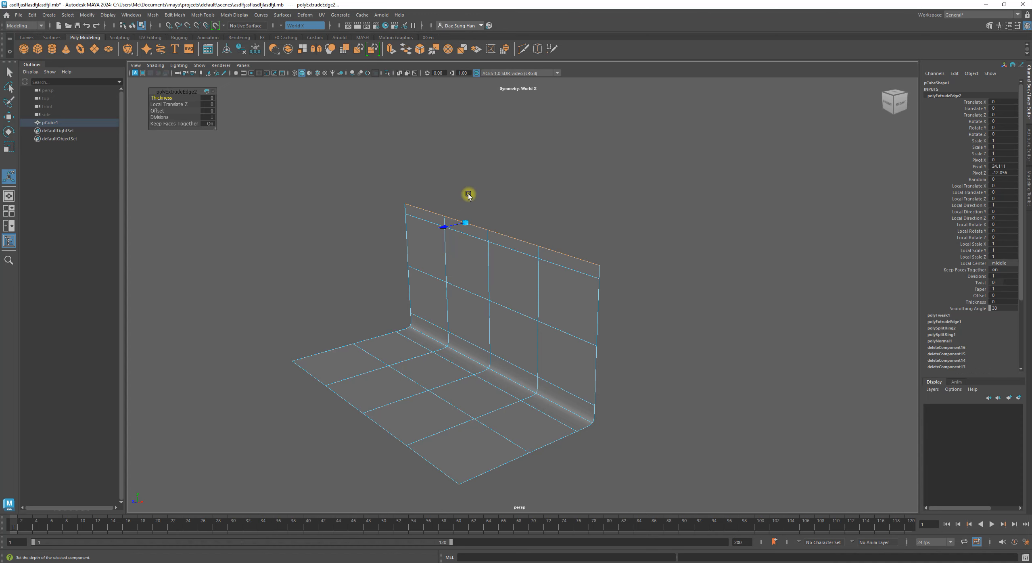
alt+drag(466, 199, 577, 236)
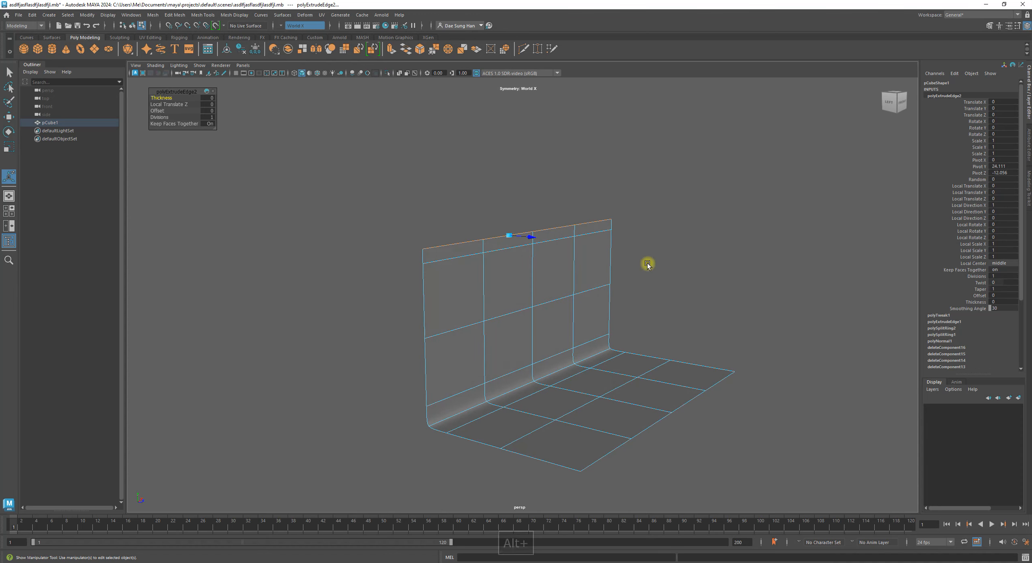
alt+drag(648, 263, 569, 239)
alt+right_drag(569, 238, 447, 229)
alt+drag(447, 228, 503, 237)
alt+drag(520, 280, 546, 281)
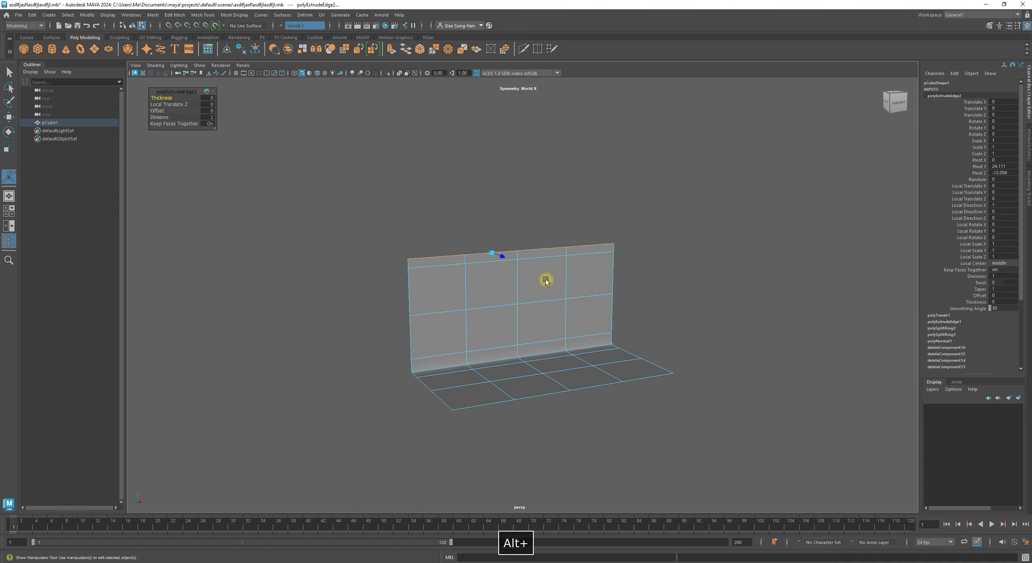
alt+drag(737, 345, 593, 331)
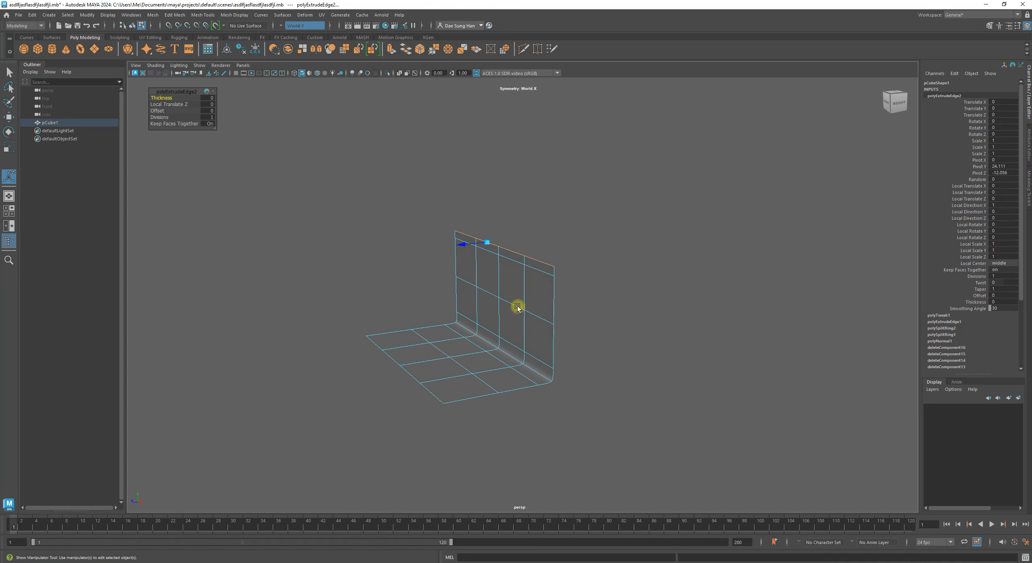
key(w)
alt+drag(476, 278, 613, 262)
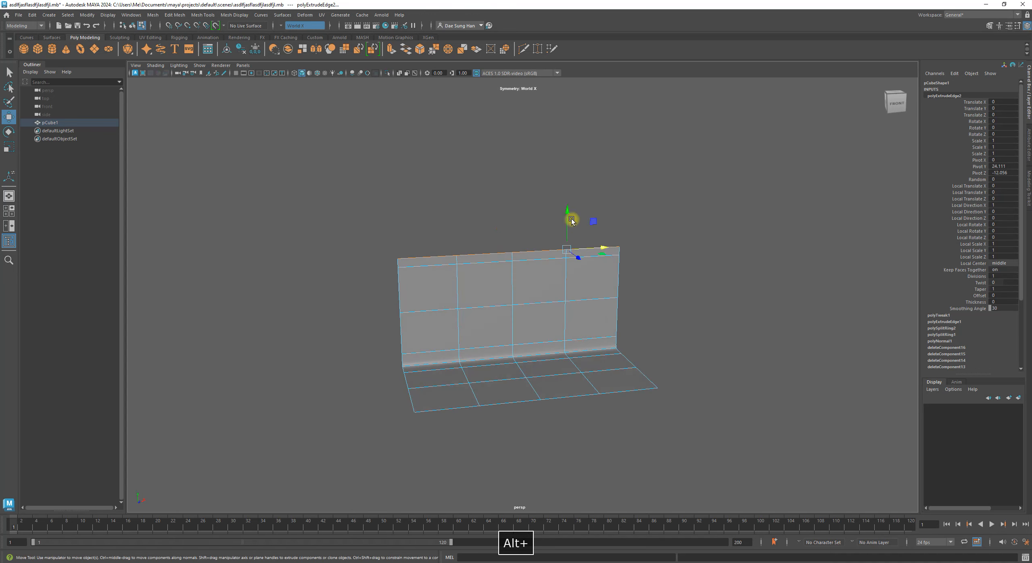
drag(571, 210, 582, 159)
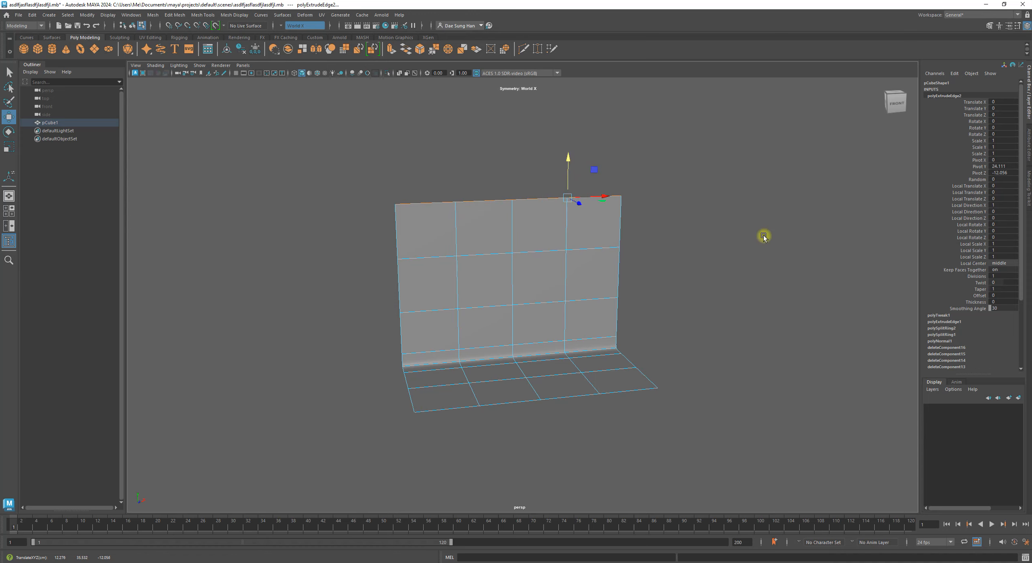
Step: Select all the edges along the floor's front border and extrude them
alt+drag(764, 237, 638, 321)
click(712, 279)
click(626, 391)
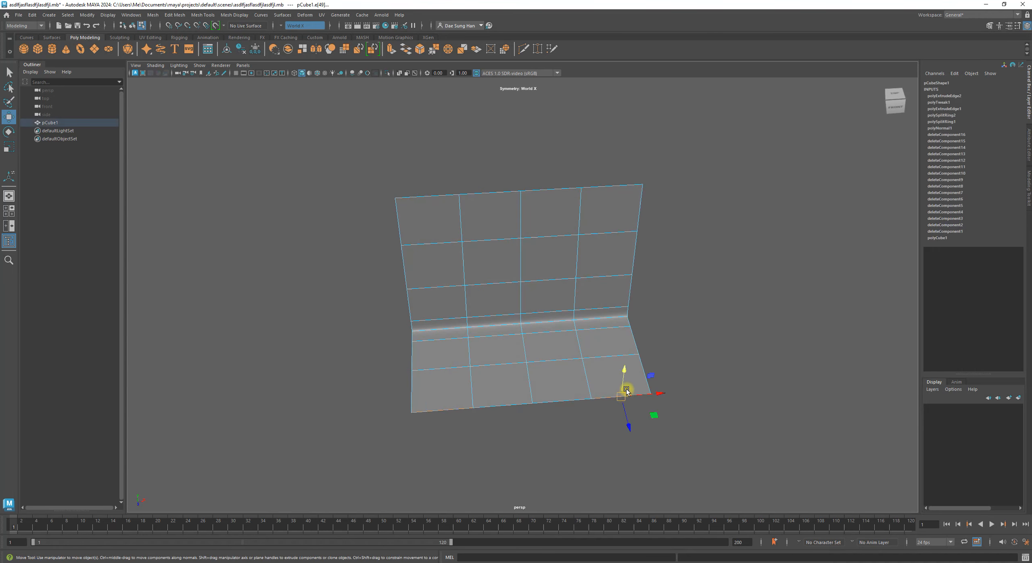
alt+middle_drag(601, 385, 630, 299)
shift+click(604, 322)
mouse_move(609, 329)
alt+mouse_down()
mouse_move(622, 339)
mouse_move(616, 347)
mouse_move(603, 333)
mouse_move(617, 332)
mouse_move(615, 348)
alt+mouse_up()
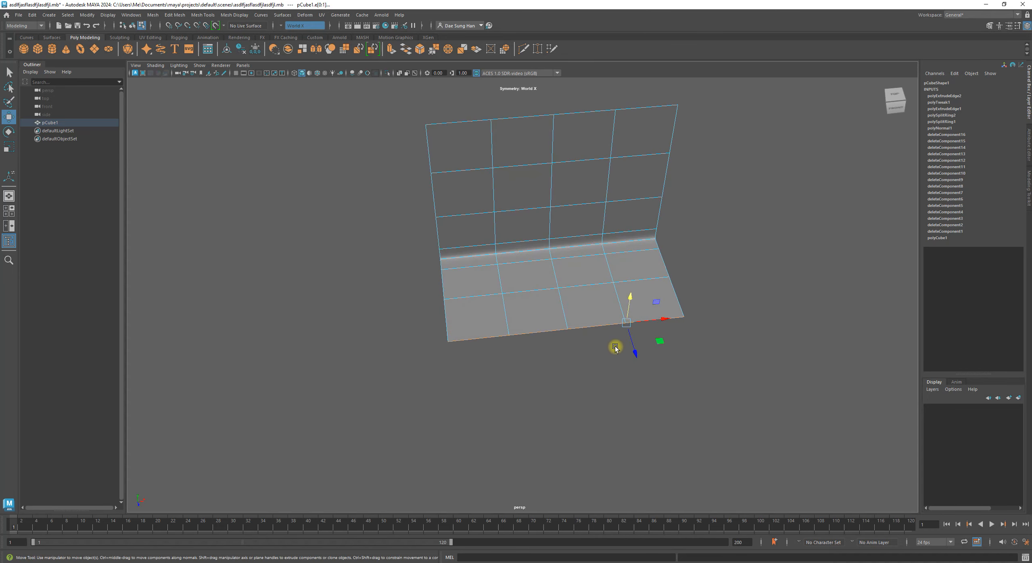
shift+right_click(702, 229)
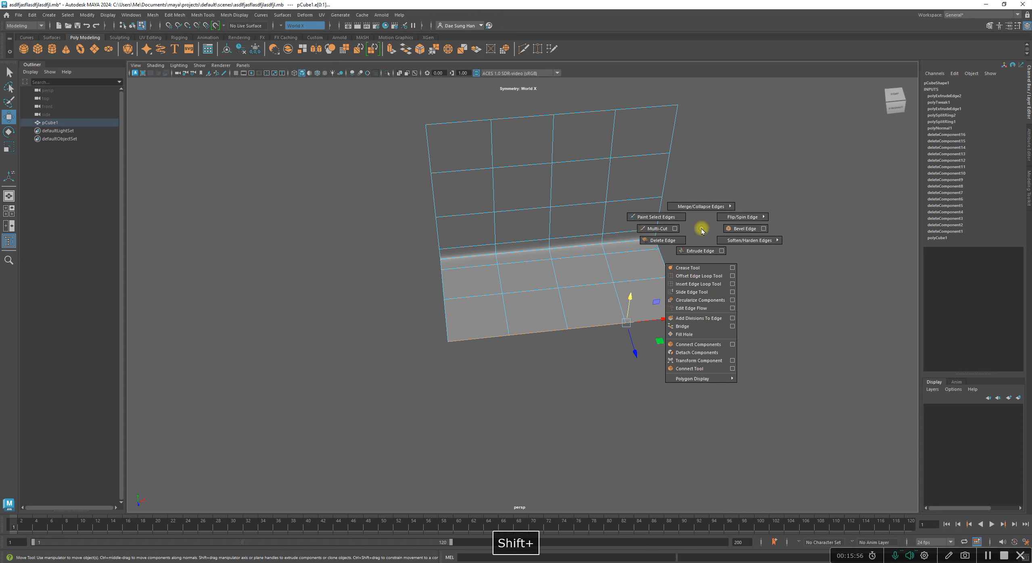
click(700, 248)
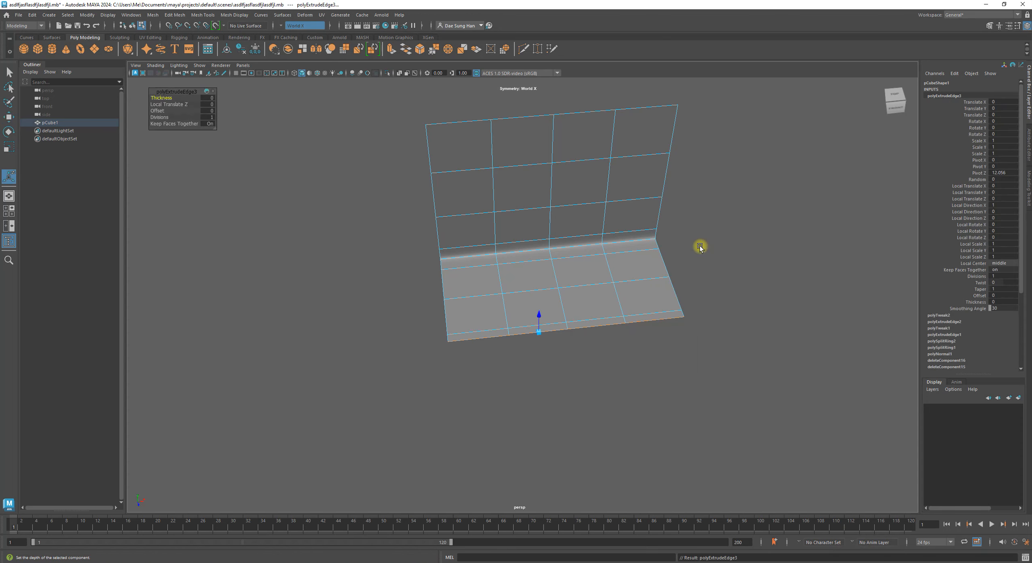
Step: Move the extruded front border forward along Z to lengthen the floor, and clear the selection
alt+drag(556, 344, 575, 294)
key(w)
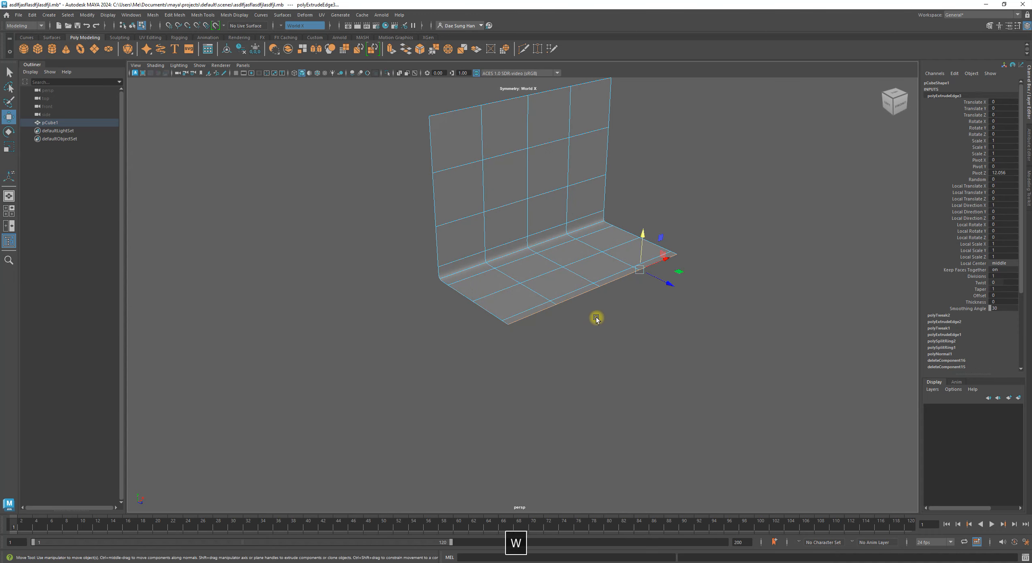
drag(669, 290, 629, 272)
click(593, 304)
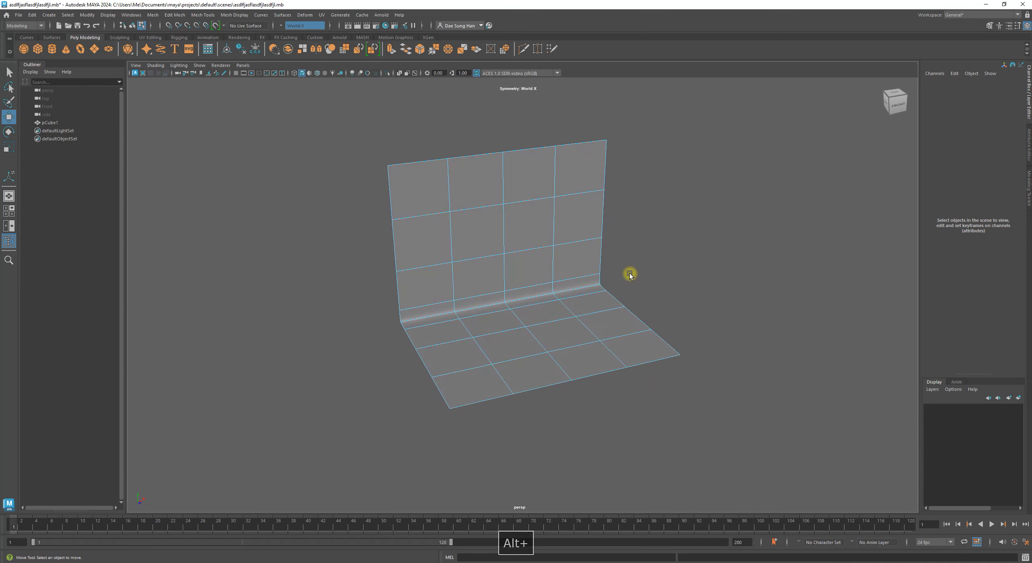
Step: Examine the extended backdrop's outer edges and the bend between wall and floor, both up close and from the front
click(609, 172)
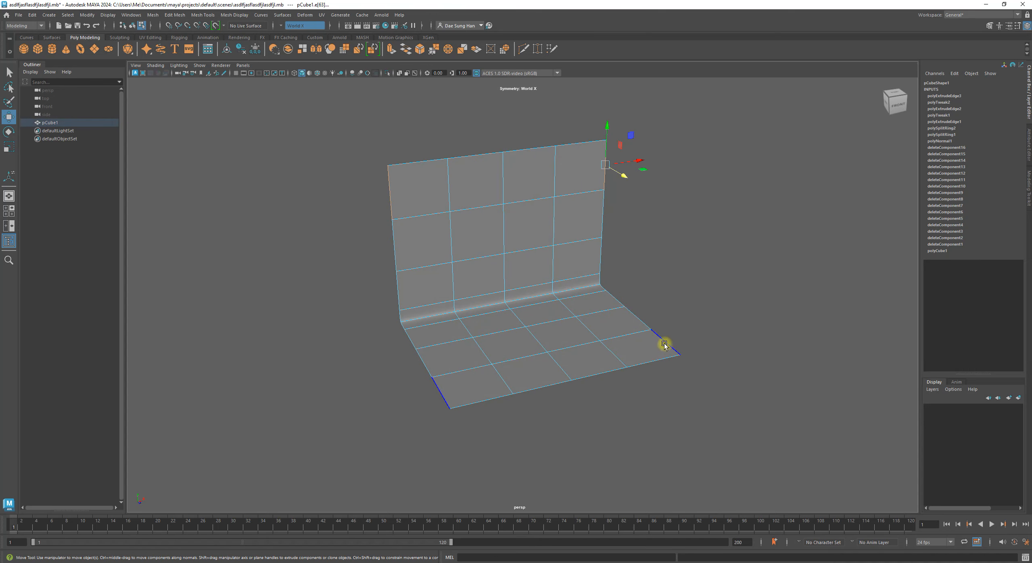
click(656, 299)
alt+drag(656, 300, 502, 282)
alt+right_drag(502, 282, 690, 364)
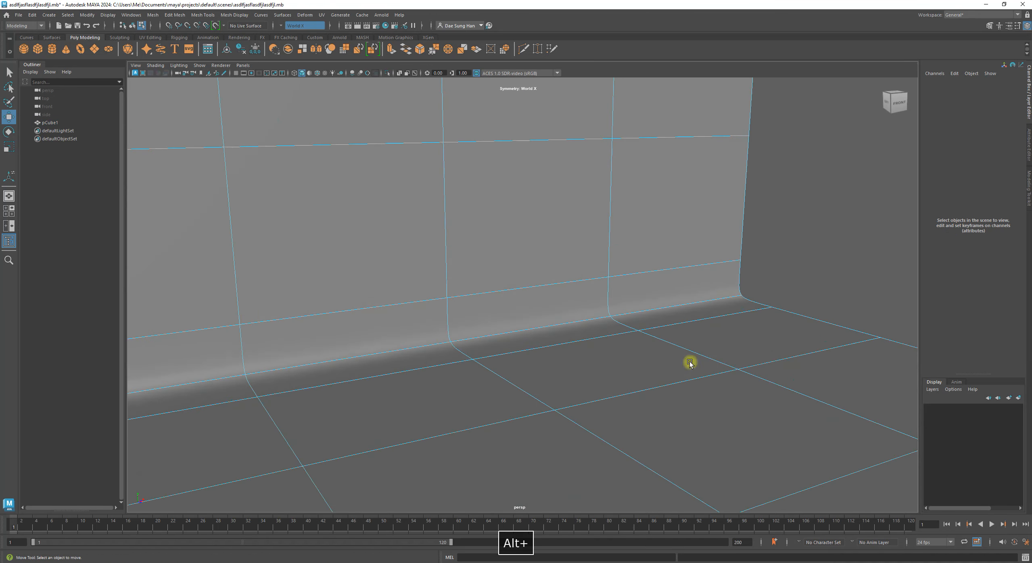
alt+drag(689, 363, 528, 322)
alt+middle_drag(422, 283, 509, 306)
alt+right_drag(509, 306, 601, 390)
alt+middle_drag(547, 348, 471, 278)
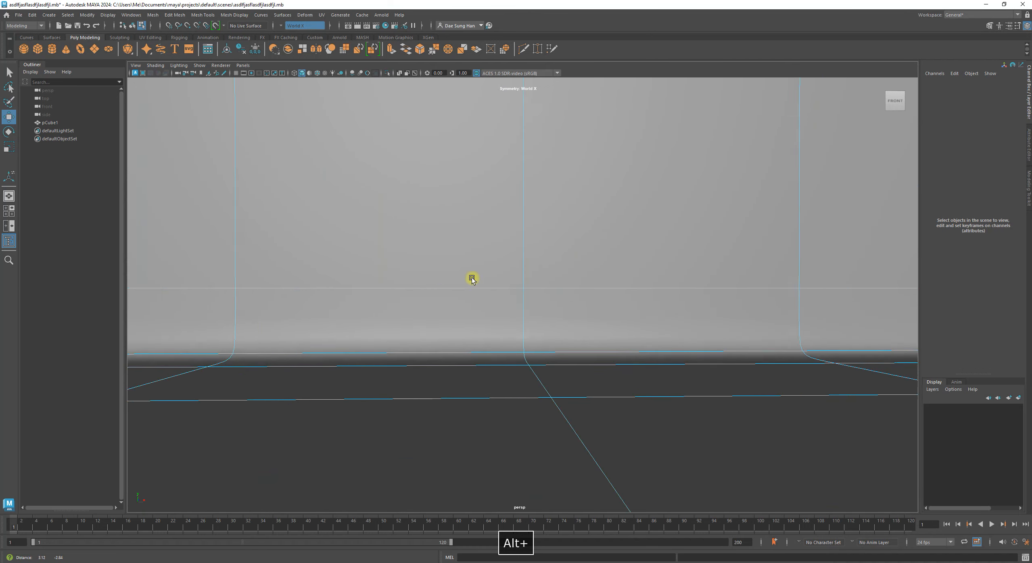
alt+right_drag(716, 320, 469, 279)
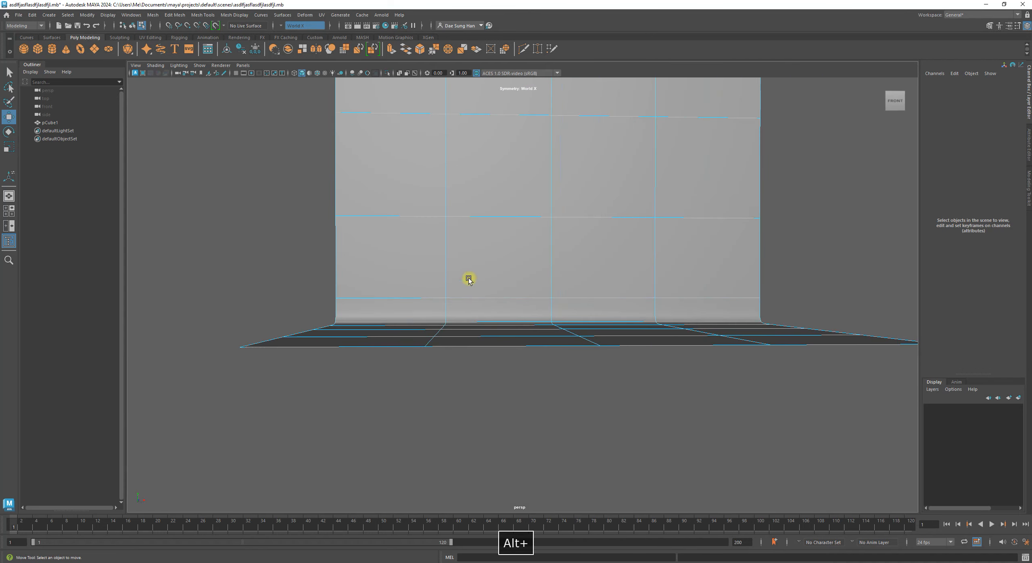
alt+drag(469, 279, 470, 323)
alt+middle_drag(574, 204, 530, 294)
Step: Return to object mode and select the whole backdrop mesh
right_drag(530, 293, 613, 248)
click(756, 200)
click(629, 249)
alt+drag(634, 253, 711, 251)
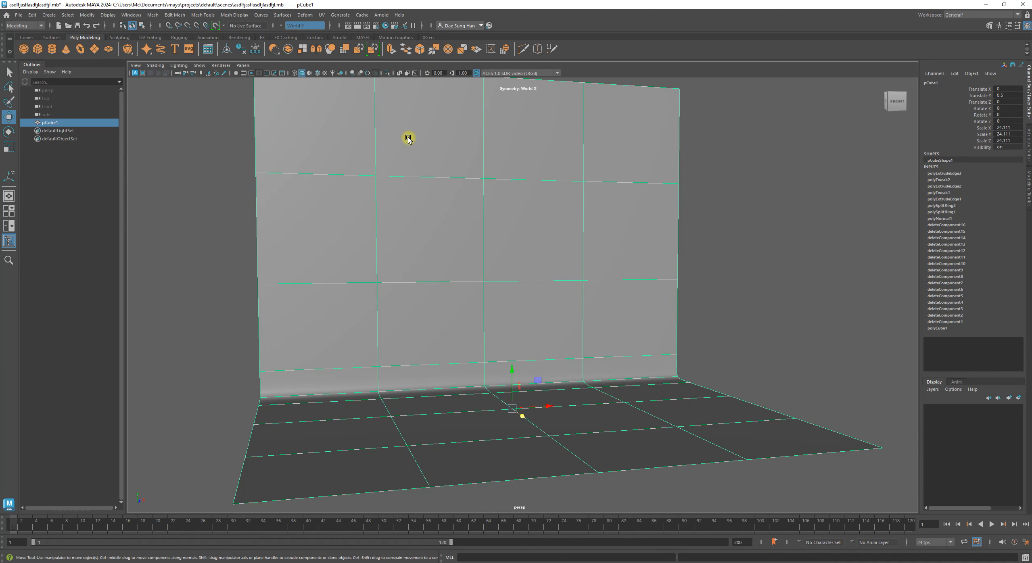
Step: Turn symmetry off and deselect the backdrop
click(293, 26)
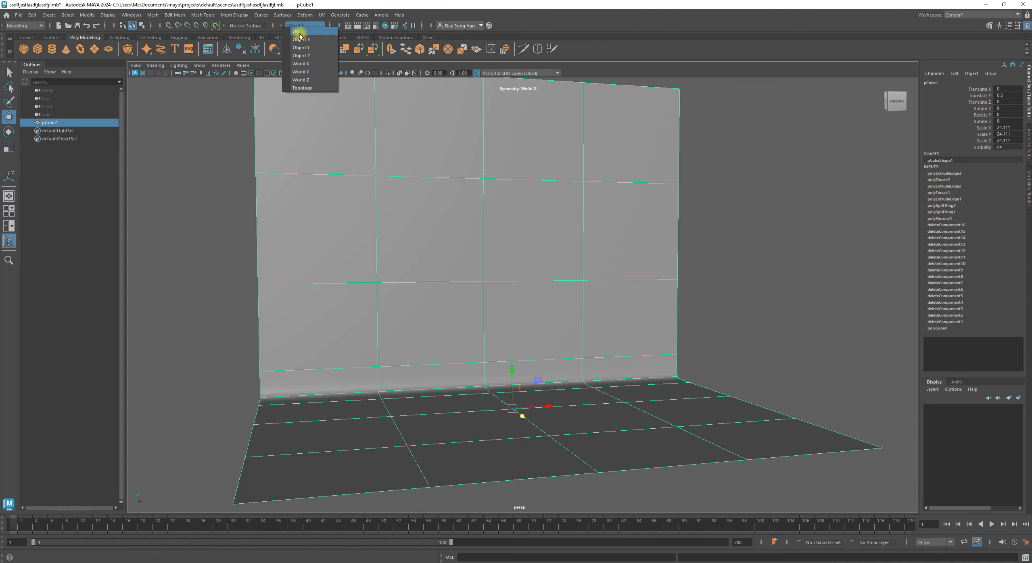
click(298, 32)
click(768, 269)
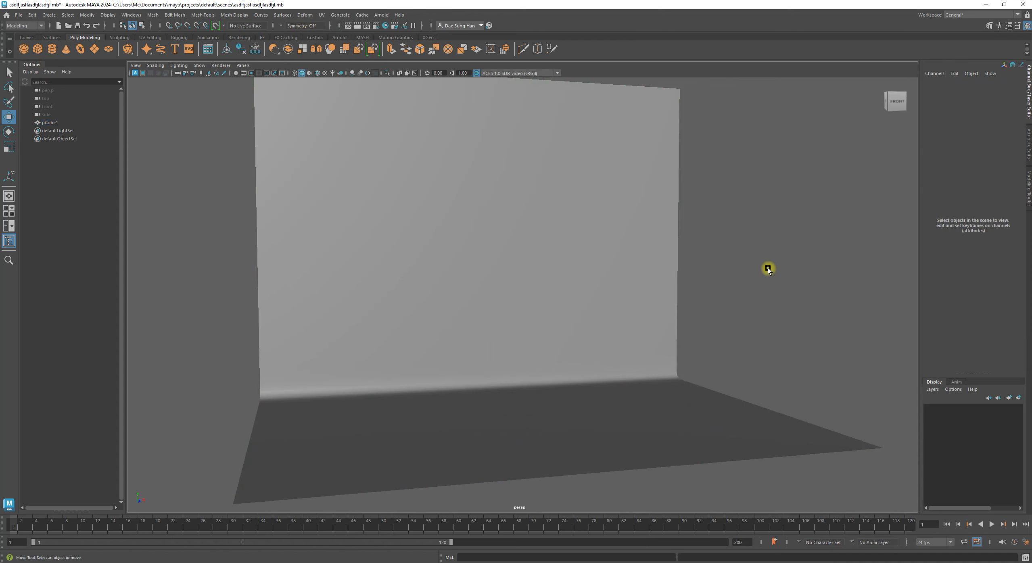
scroll(517, 251, down, 4)
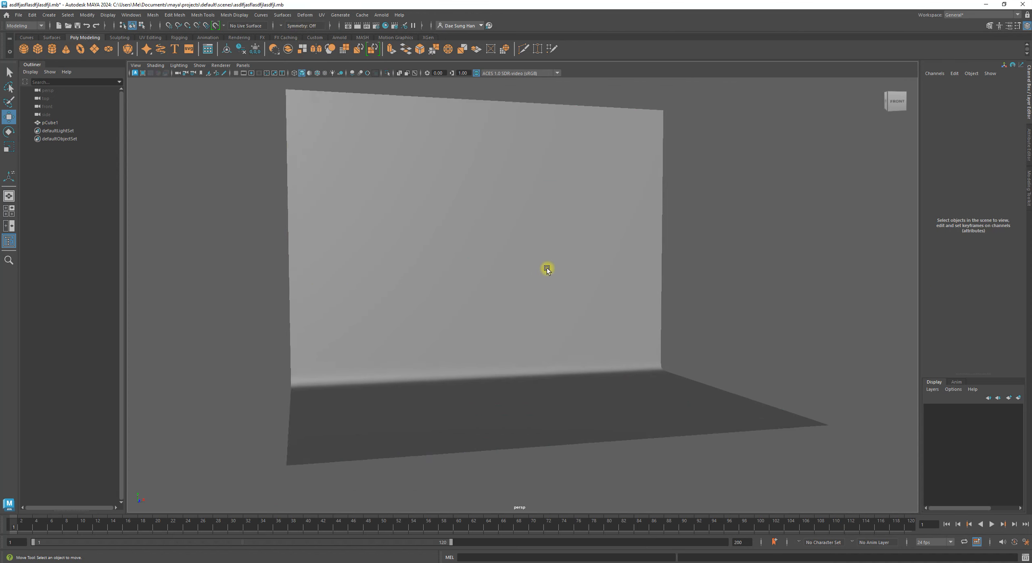